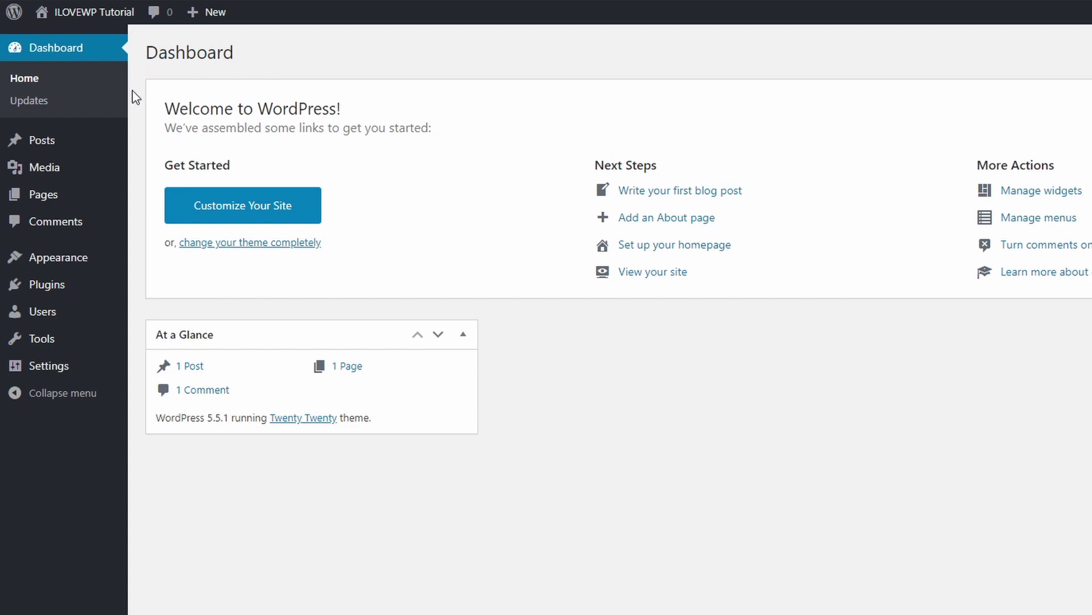
- Find the Bradbury theme among the themes available to add, install it and activate it
mouse_move(80, 271)
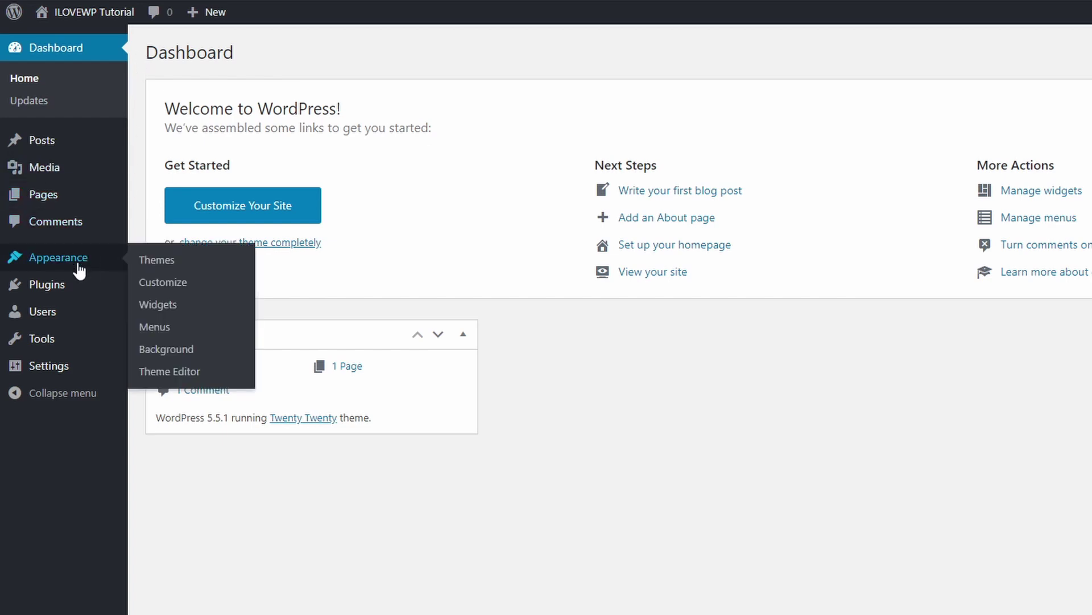
left_click(167, 261)
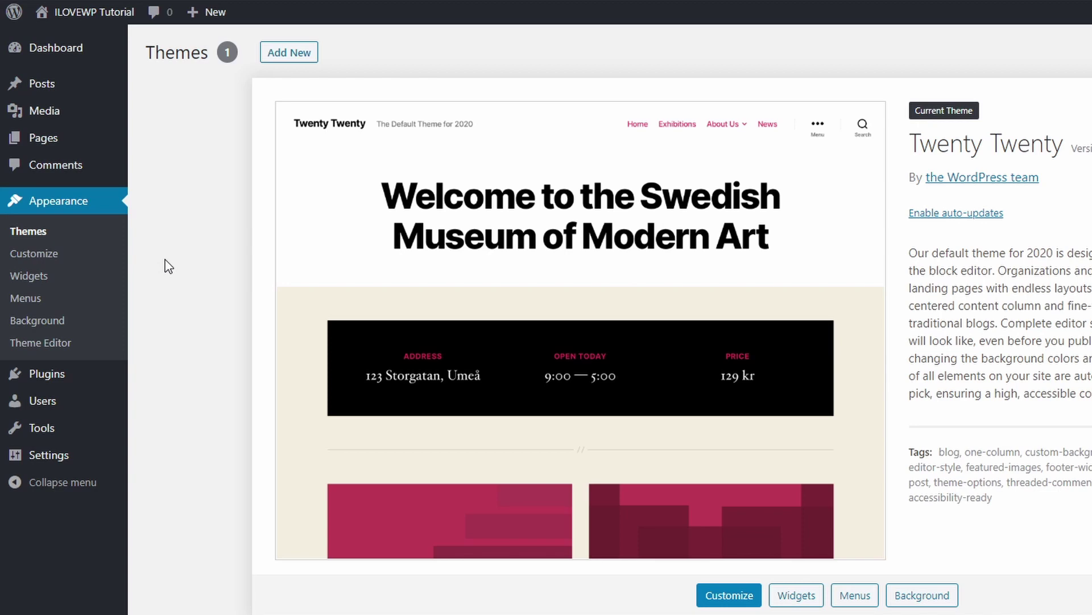
left_click(300, 57)
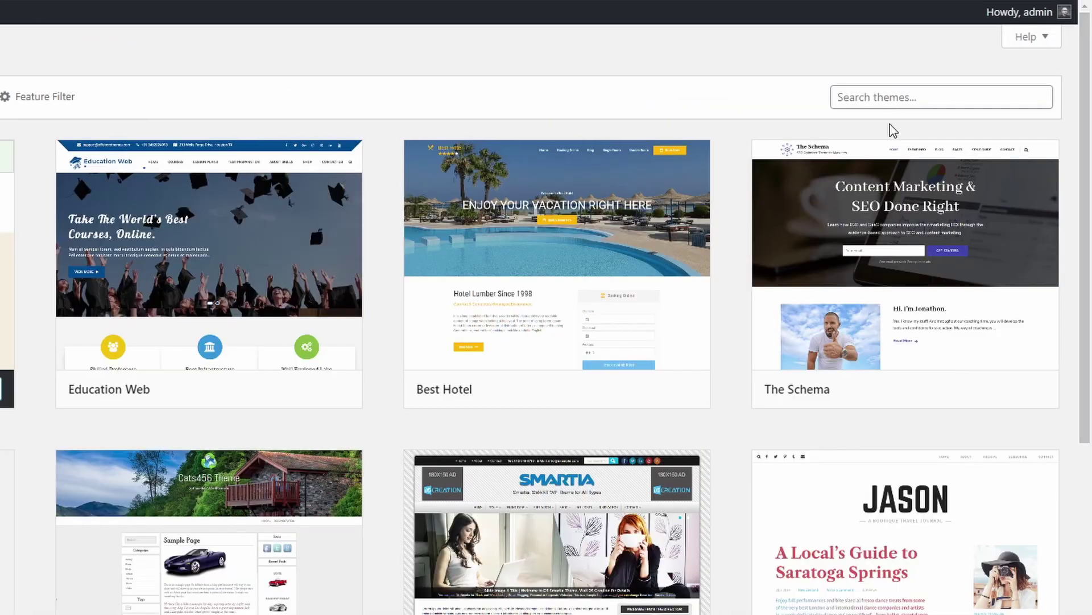
left_click(892, 105)
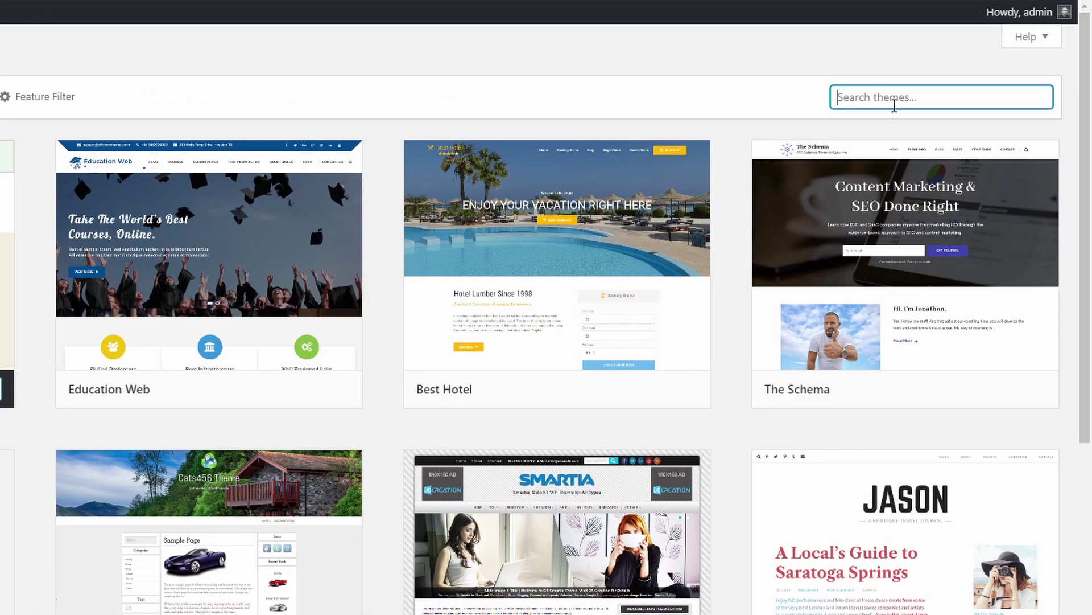
type("Bradbury")
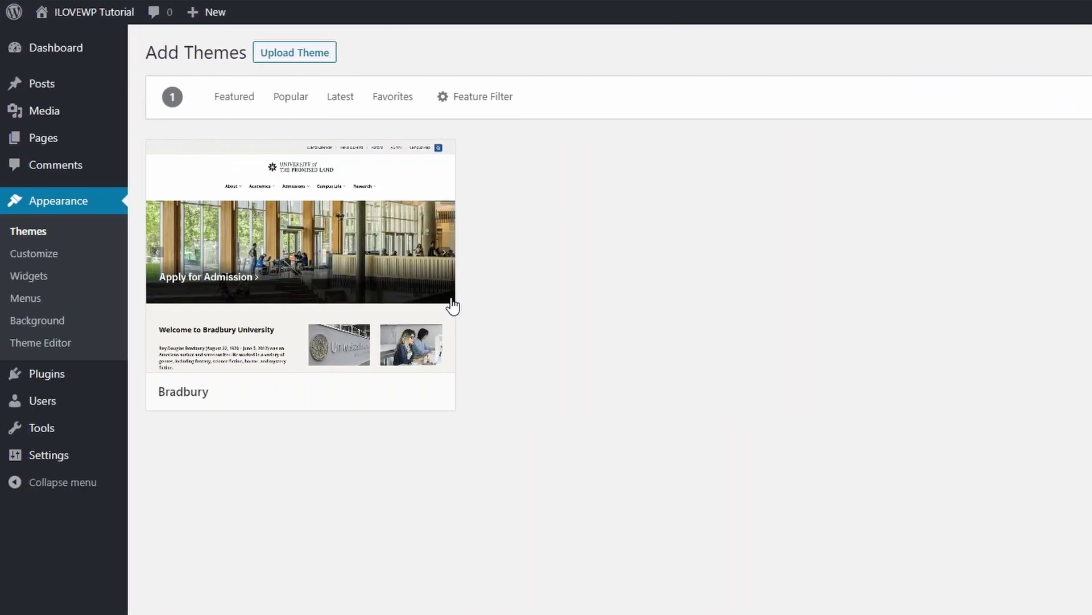
left_click(360, 393)
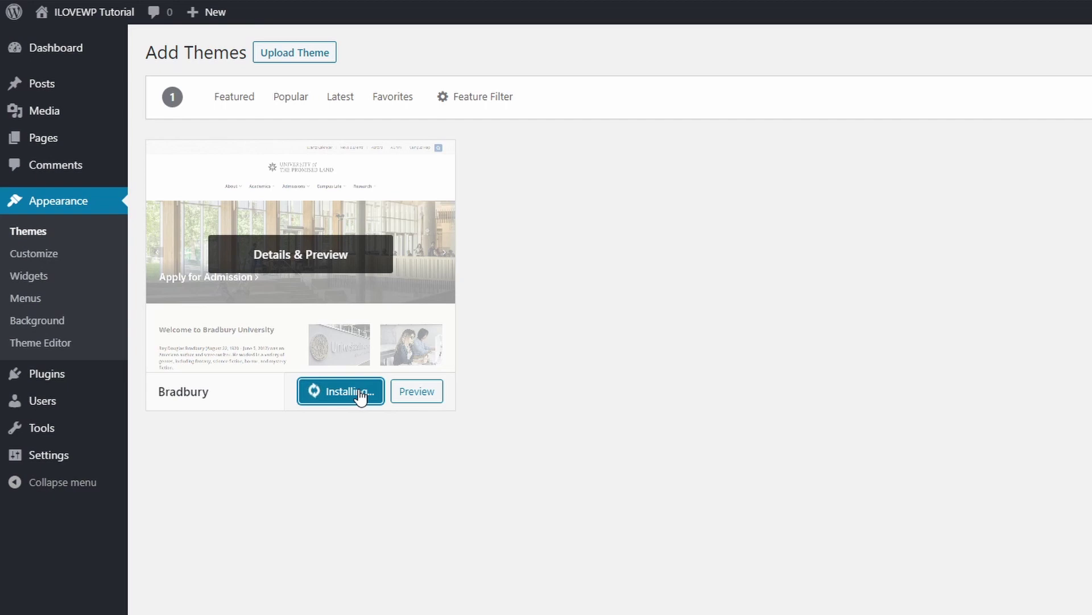
left_click(348, 397)
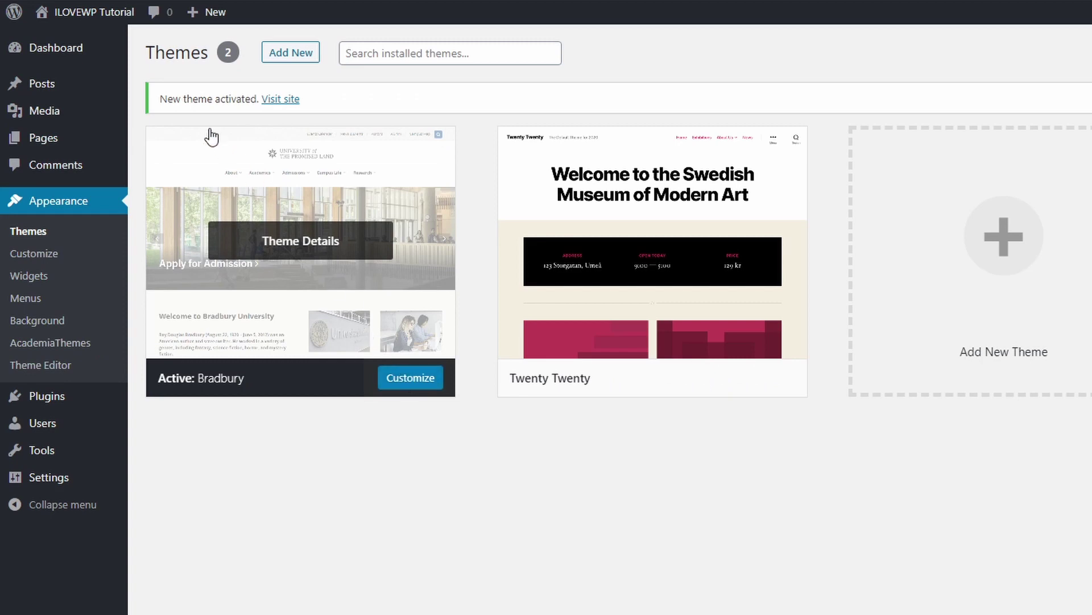
- View the ILOVEWP Tutorial site's front page with the new theme, from the header down to the footer
left_click(108, 16)
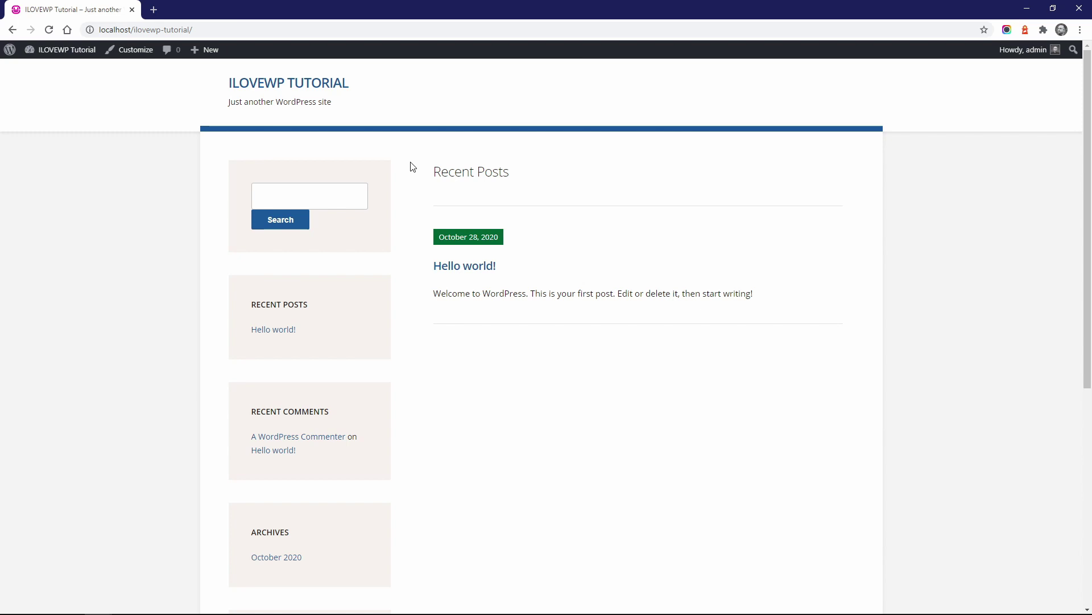
scroll(413, 166, "down", 6)
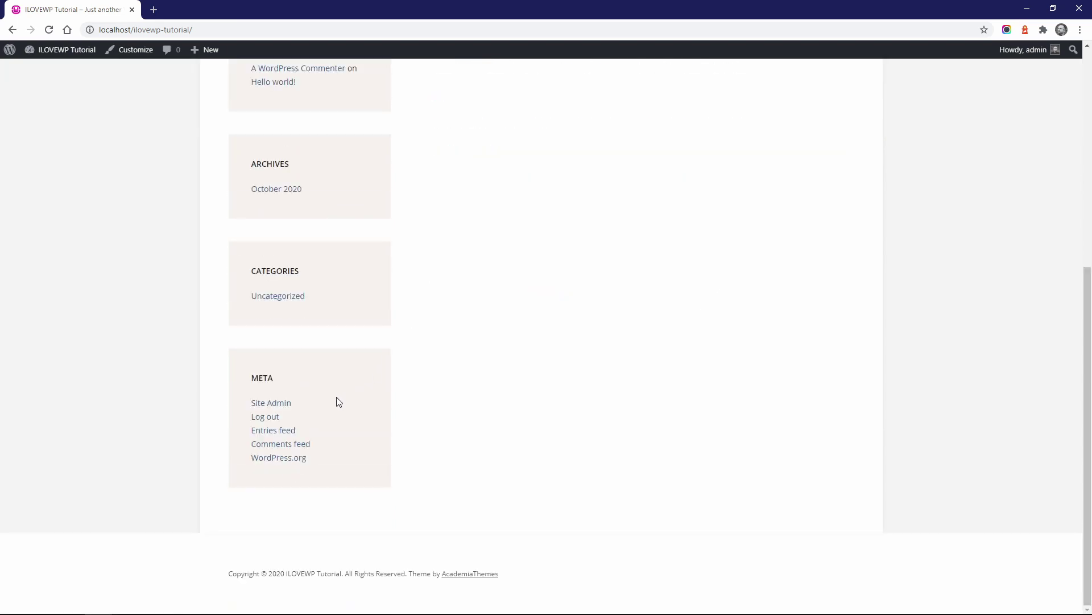
scroll(338, 403, "up", 6)
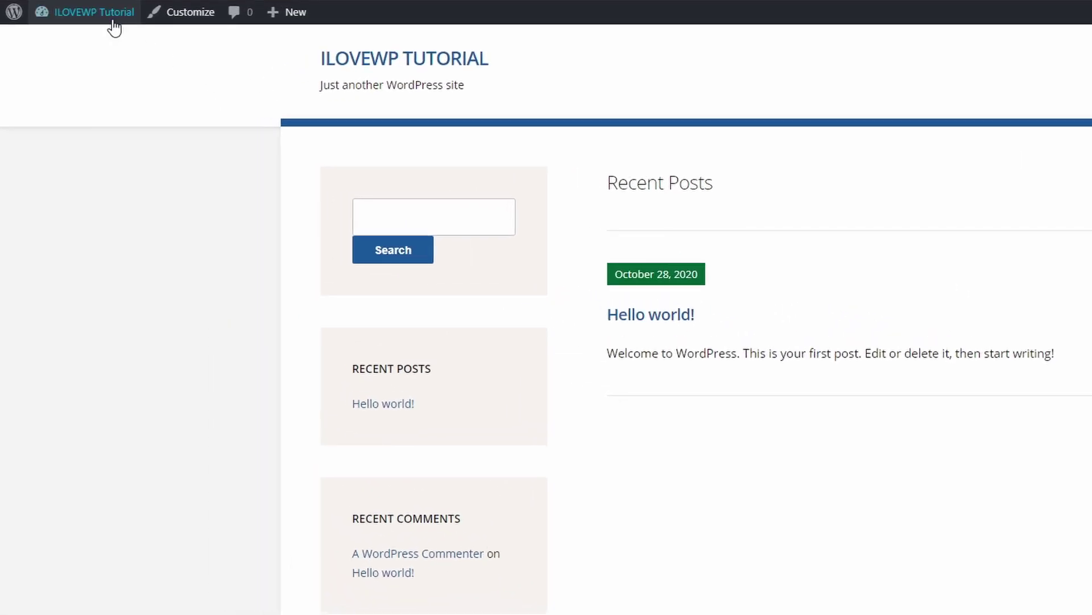
- Delete the Search, Recent Posts, Recent Comments, Archives, Categories and Meta widgets from the Sidebar widget area
mouse_move(74, 52)
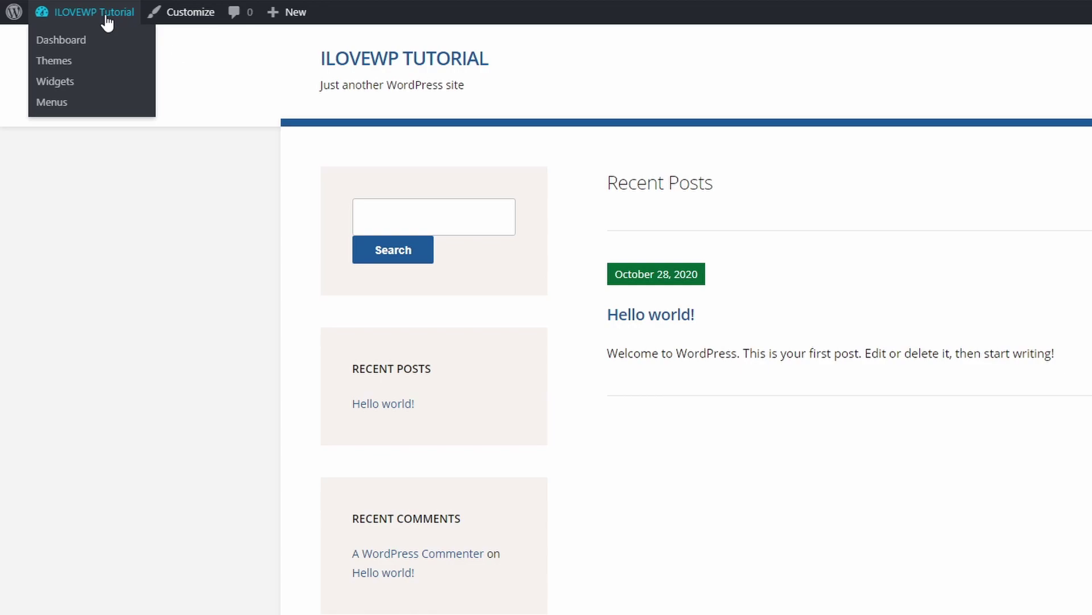
left_click(81, 79)
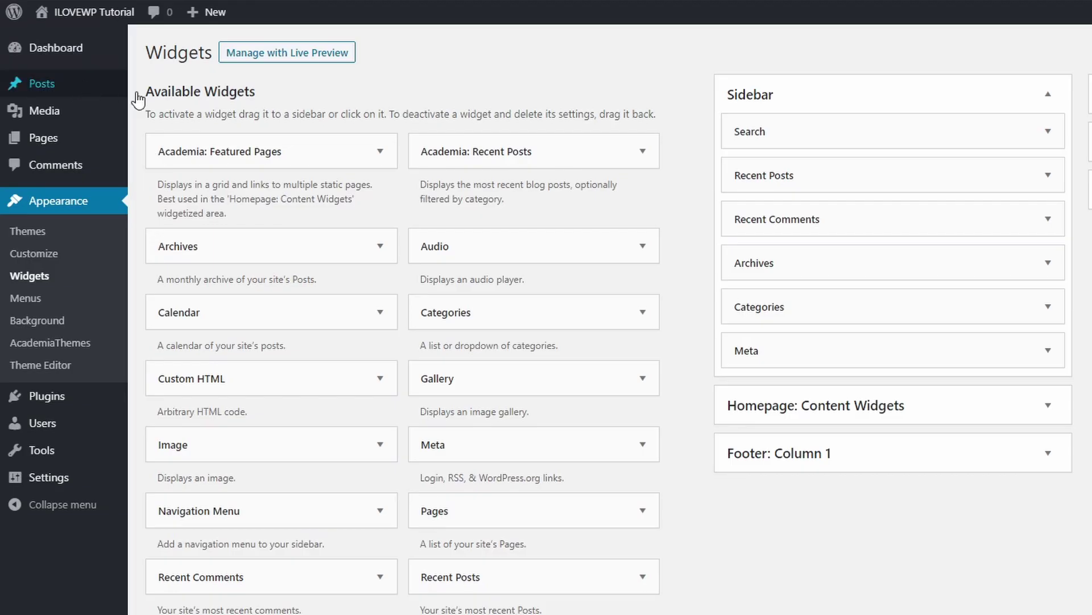
left_click(1048, 132)
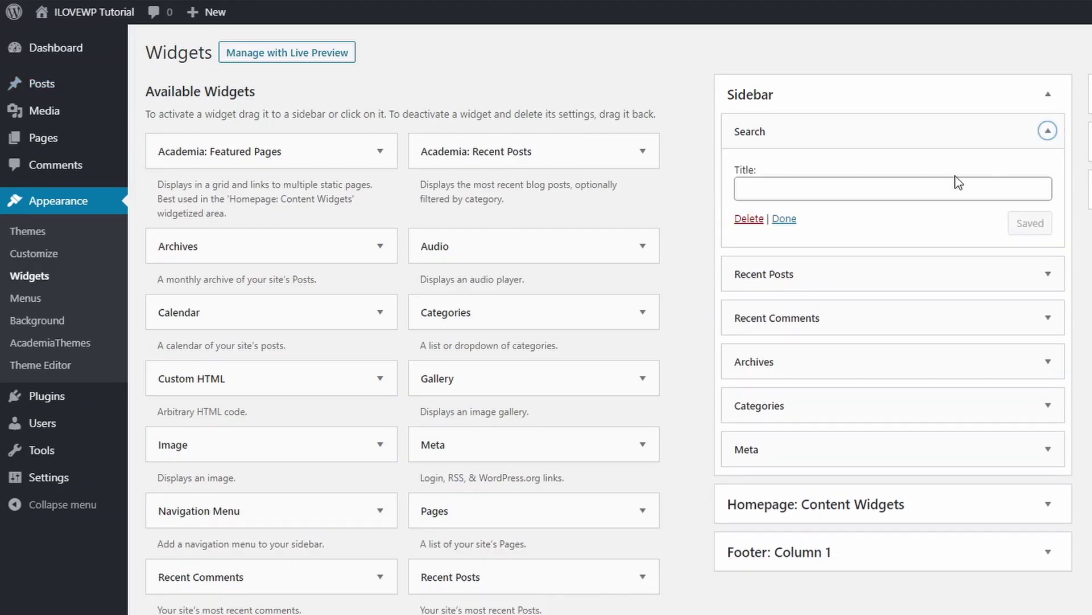
left_click(740, 221)
left_click(1048, 132)
left_click(739, 349)
left_click(1048, 132)
left_click(738, 316)
left_click(1048, 132)
left_click(739, 336)
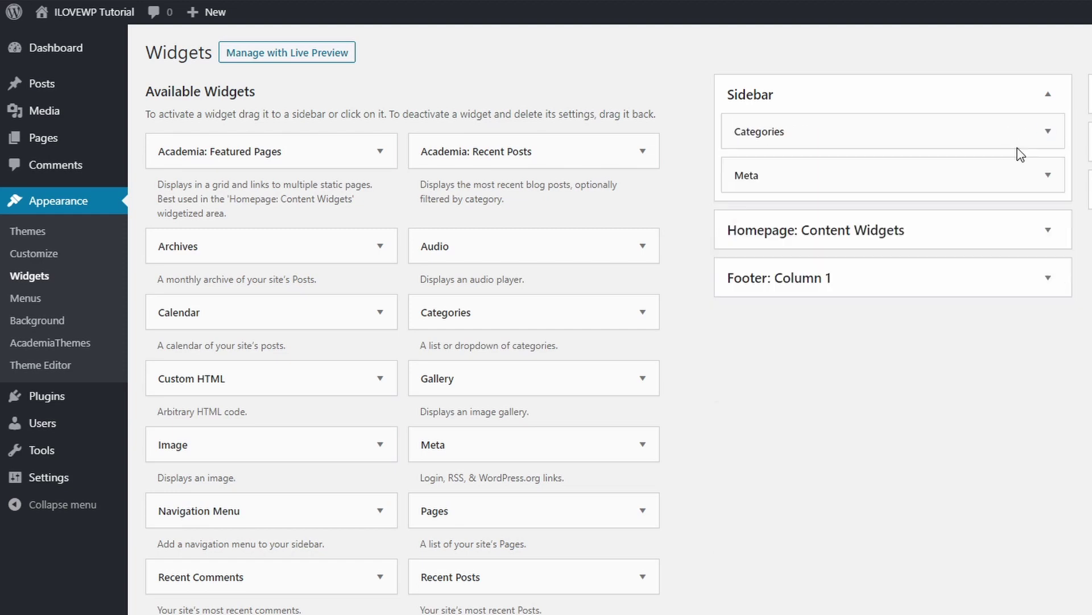
left_click(1048, 132)
left_click(739, 353)
left_click(1047, 133)
left_click(738, 221)
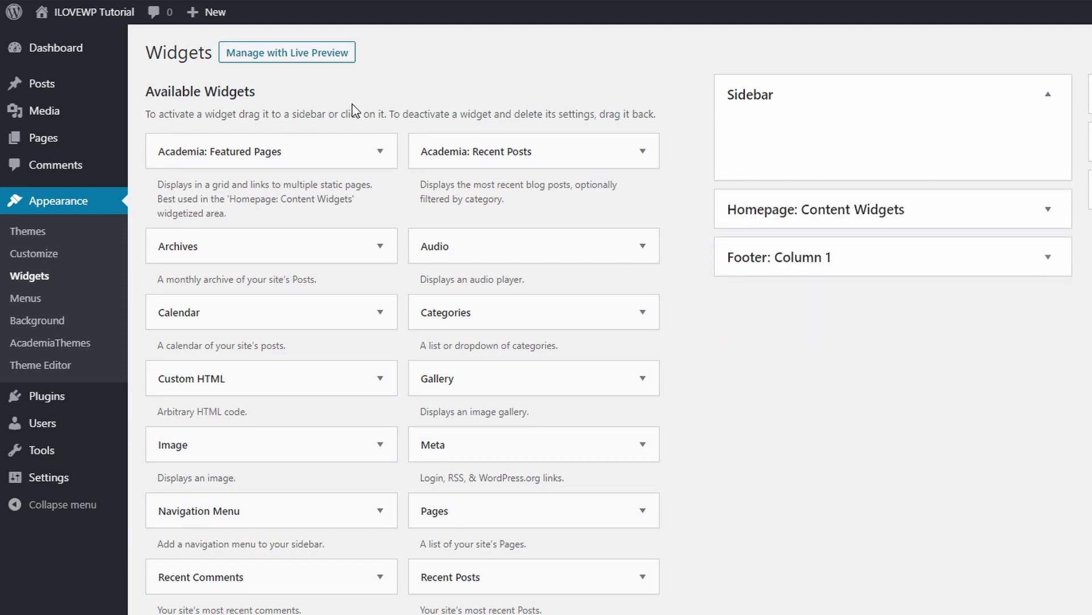
- Examine the Bradbury Lite demo homepage, including the header menus, slideshow slides, welcome section, recent posts and sidebar
left_click(38, 17)
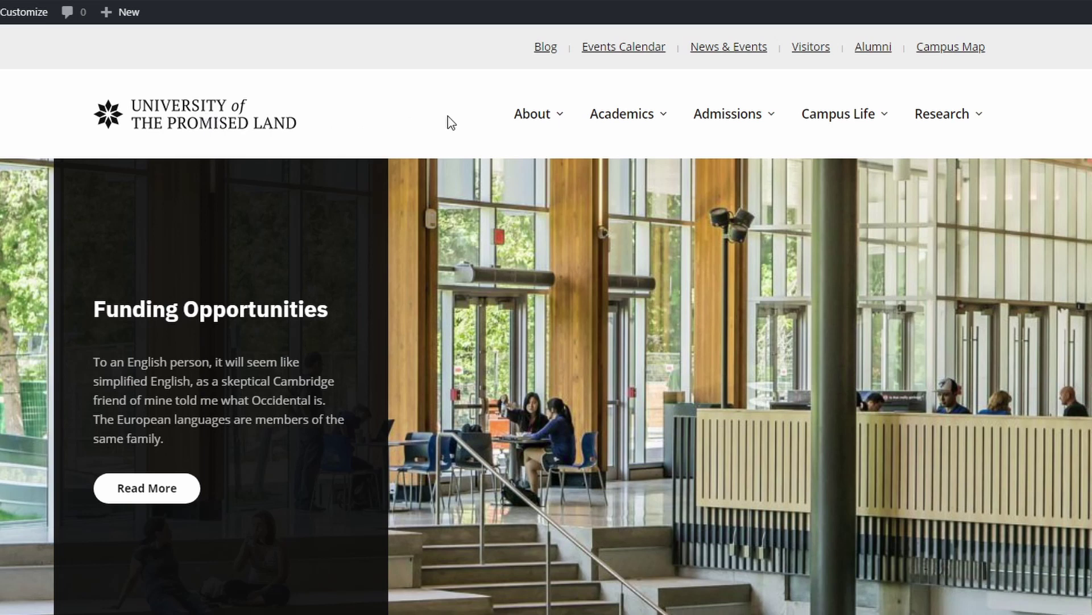
mouse_move(636, 120)
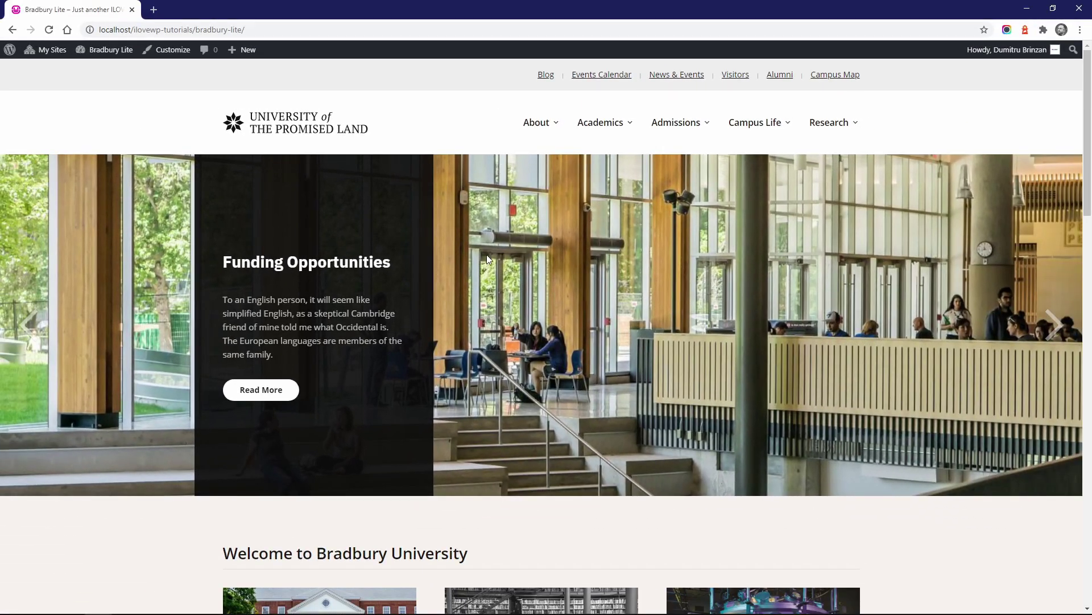
left_click(1063, 339)
left_click(1066, 332)
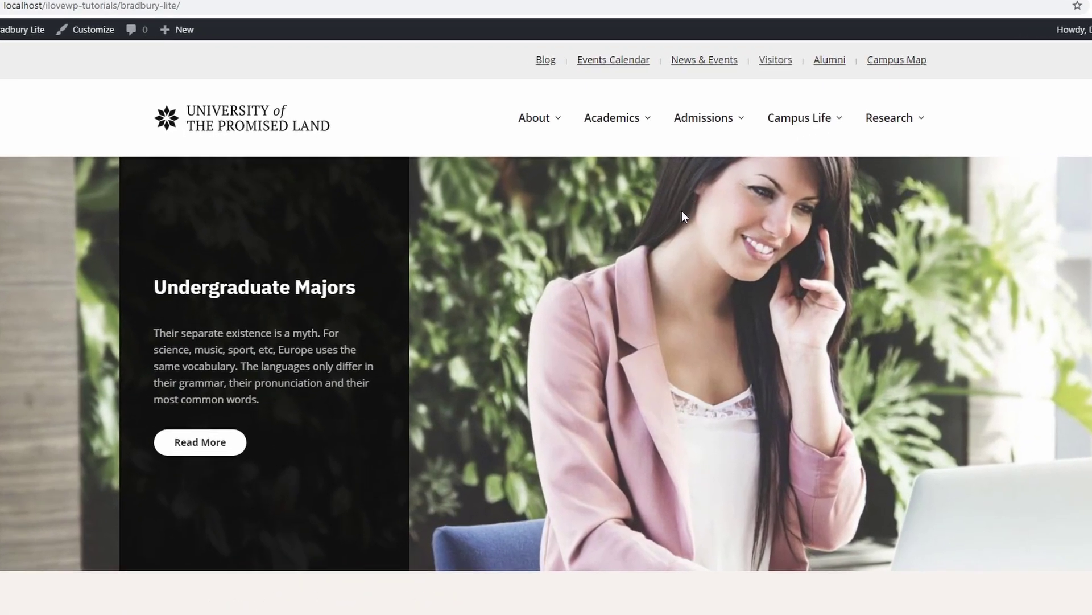
scroll(658, 215, "down", 6)
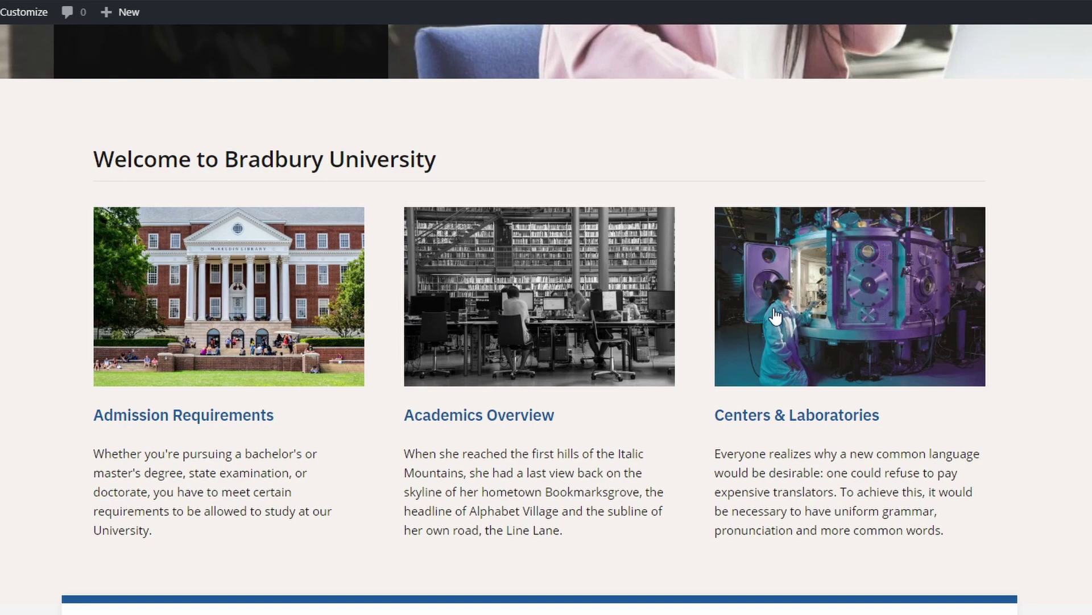
scroll(775, 316, "down", 10)
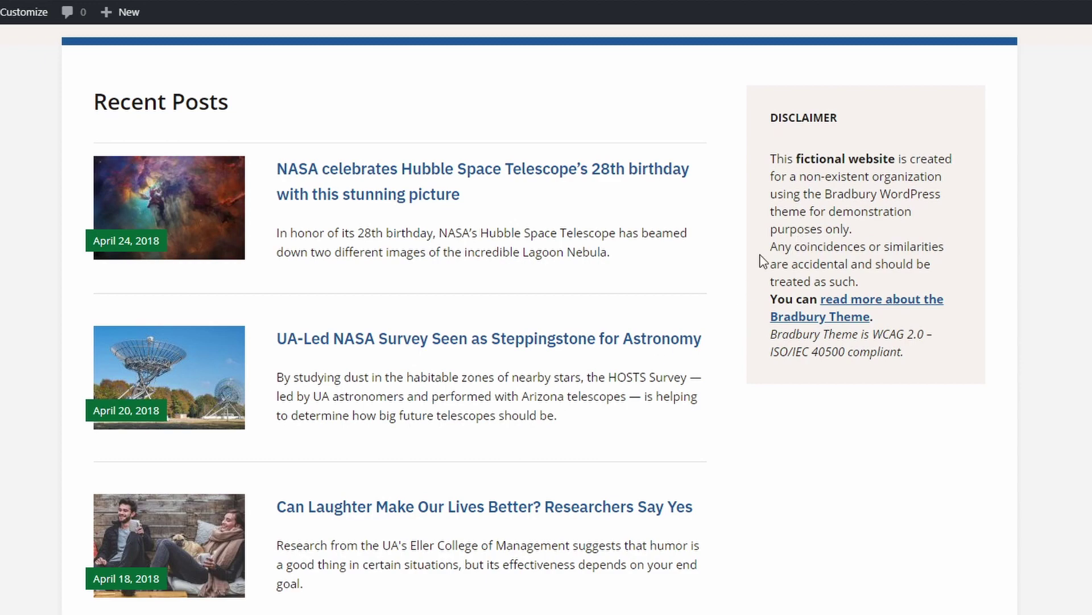
scroll(760, 263, "down", 12)
scroll(486, 450, "down", 3)
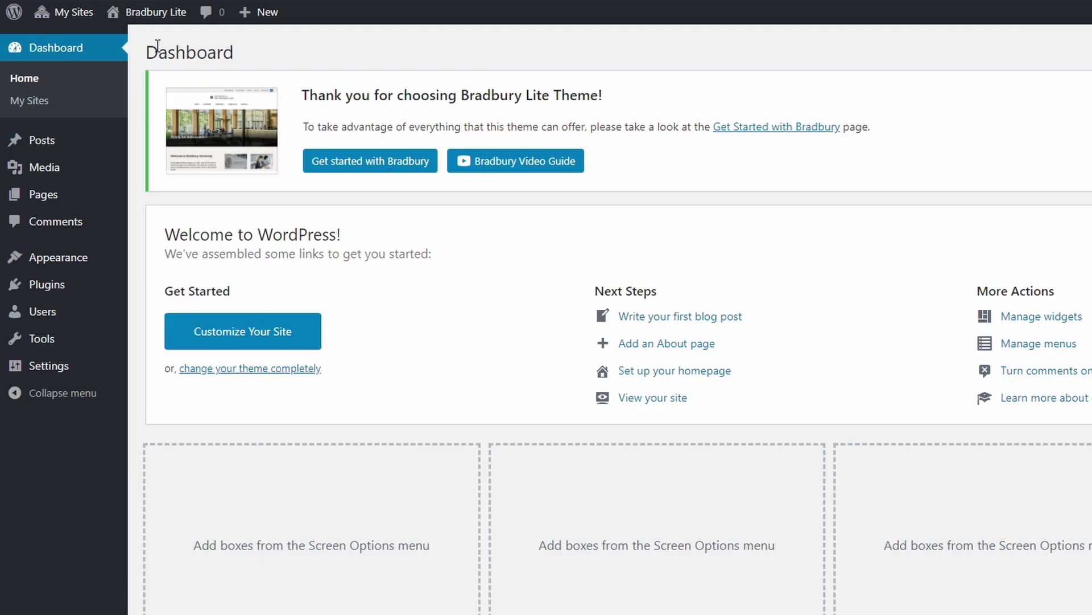
- Review the list of all posts and their categories on the Bradbury Lite site
mouse_move(71, 139)
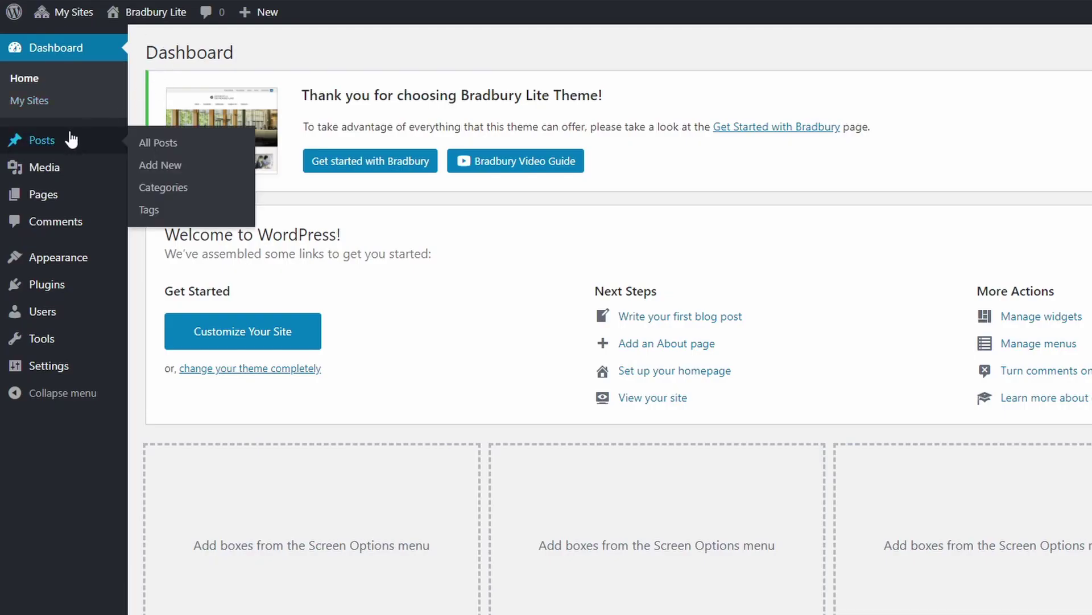
left_click(153, 143)
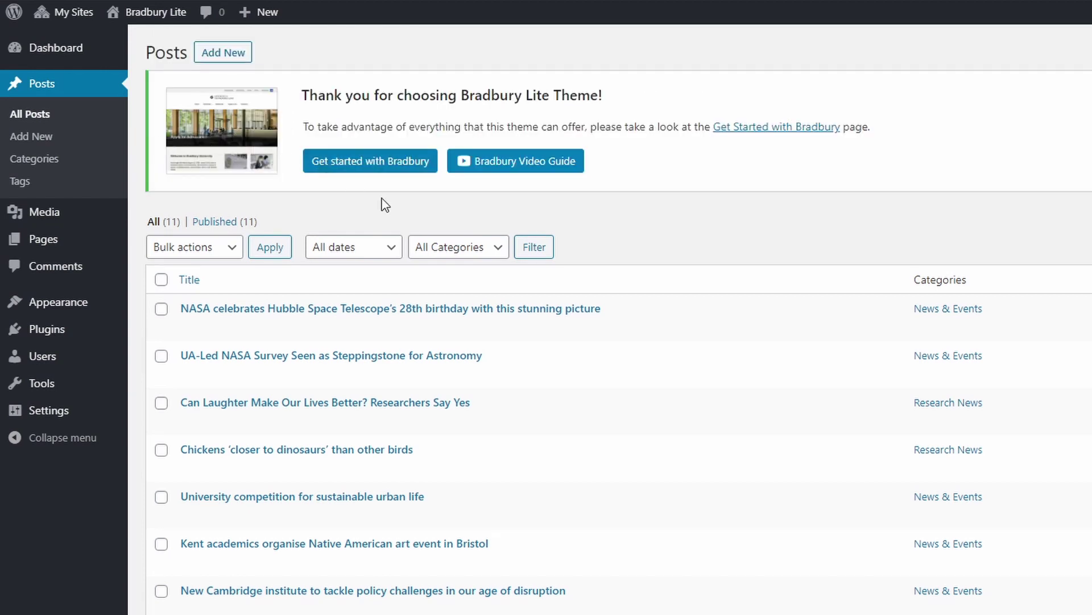
scroll(421, 256, "down", 1)
scroll(435, 272, "down", 1)
scroll(421, 432, "up", 2)
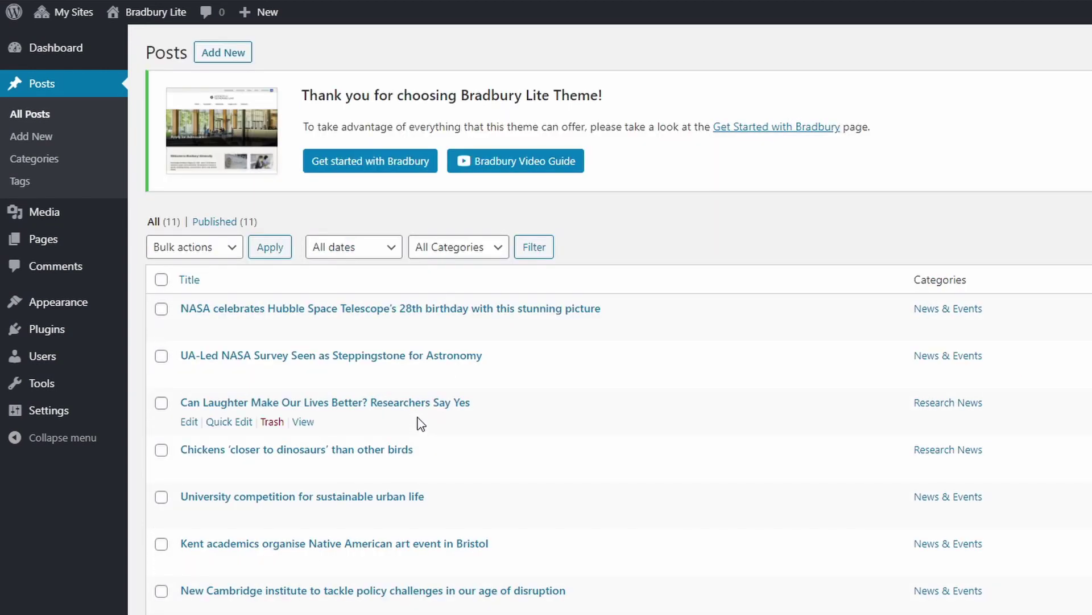
- Review the list of all pages on the Bradbury Lite site and how they are nested under parent pages
mouse_move(84, 242)
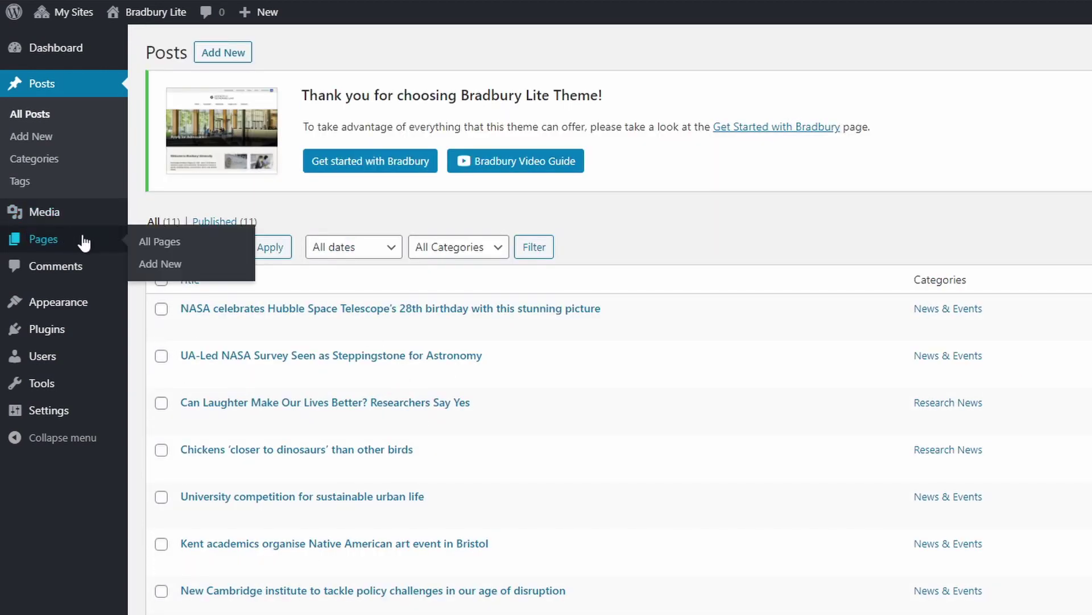
left_click(152, 243)
scroll(318, 302, "down", 17)
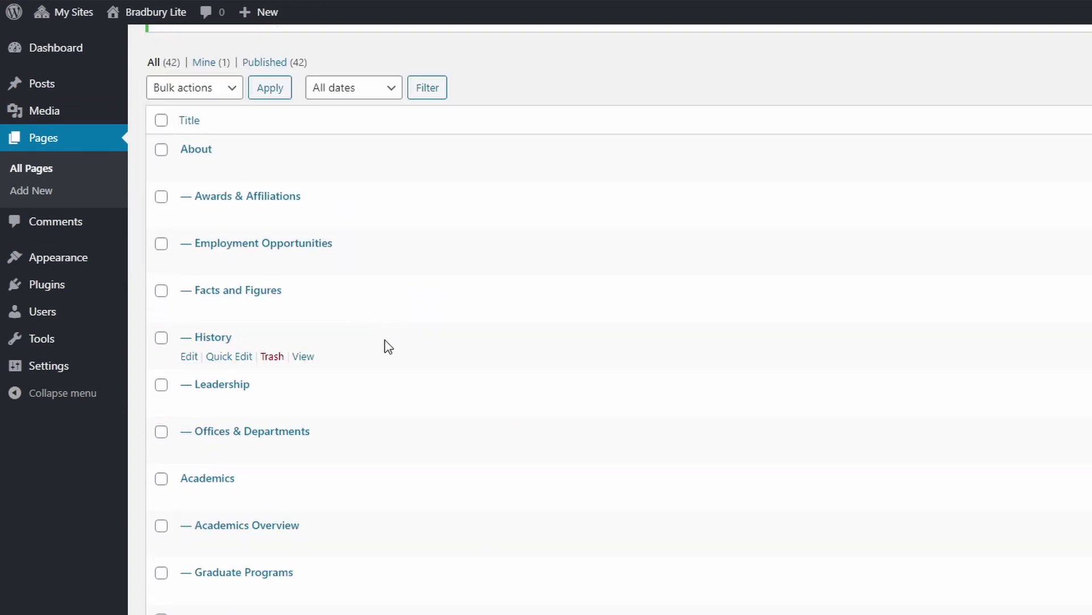
scroll(427, 501, "down", 10)
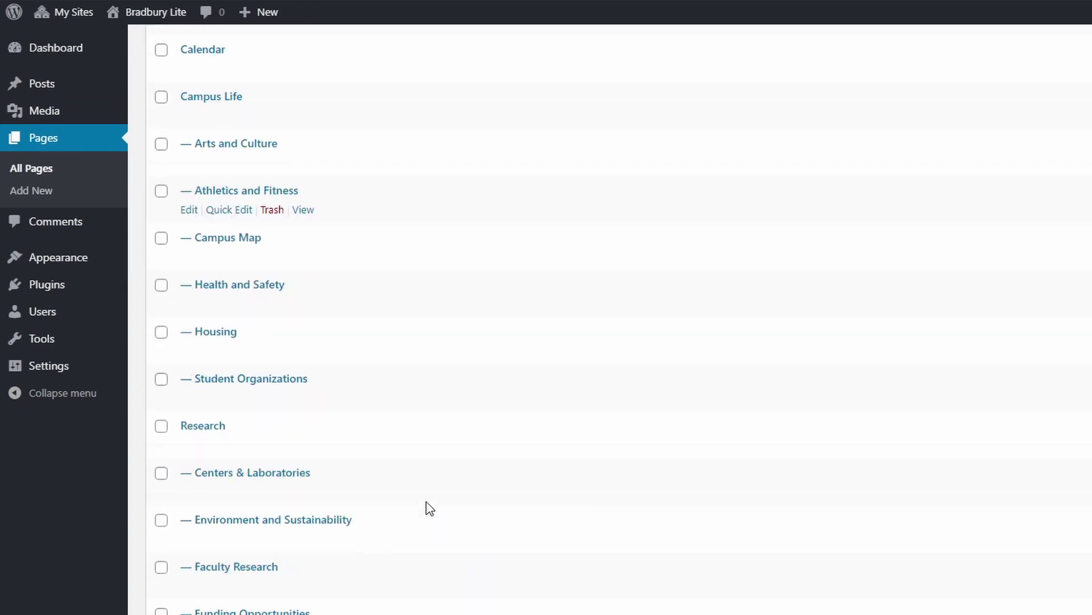
scroll(427, 505, "up", 20)
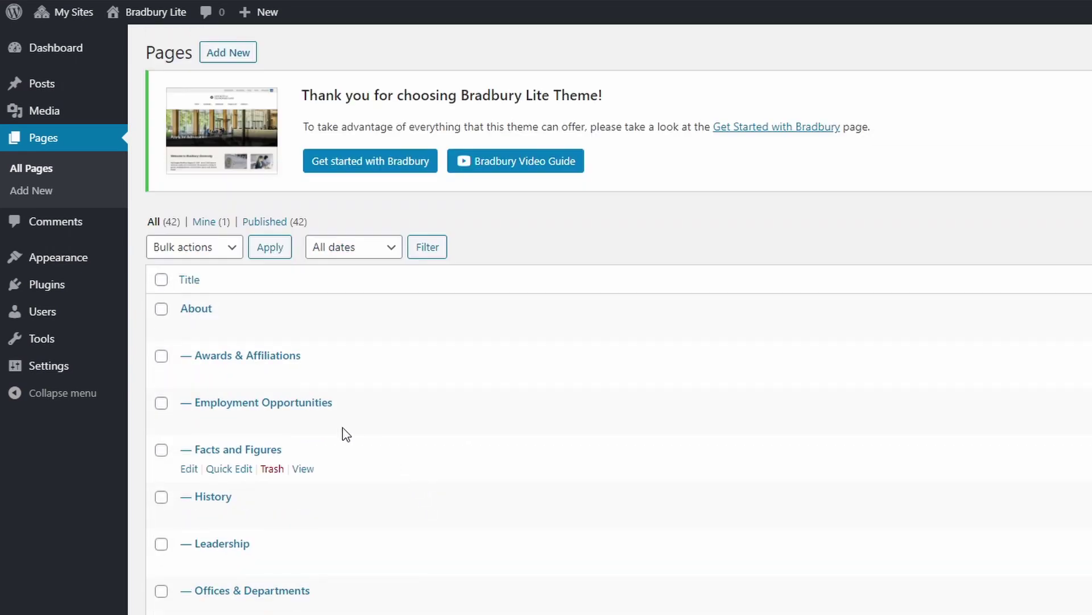
- Check the homepage display option in the site's Reading settings
mouse_move(69, 367)
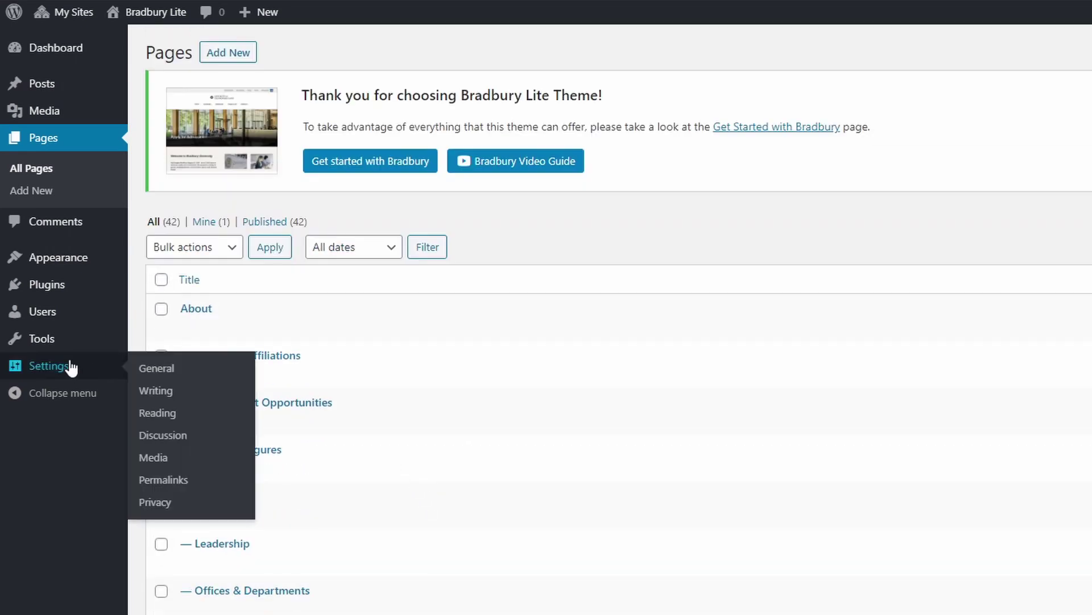
left_click(153, 413)
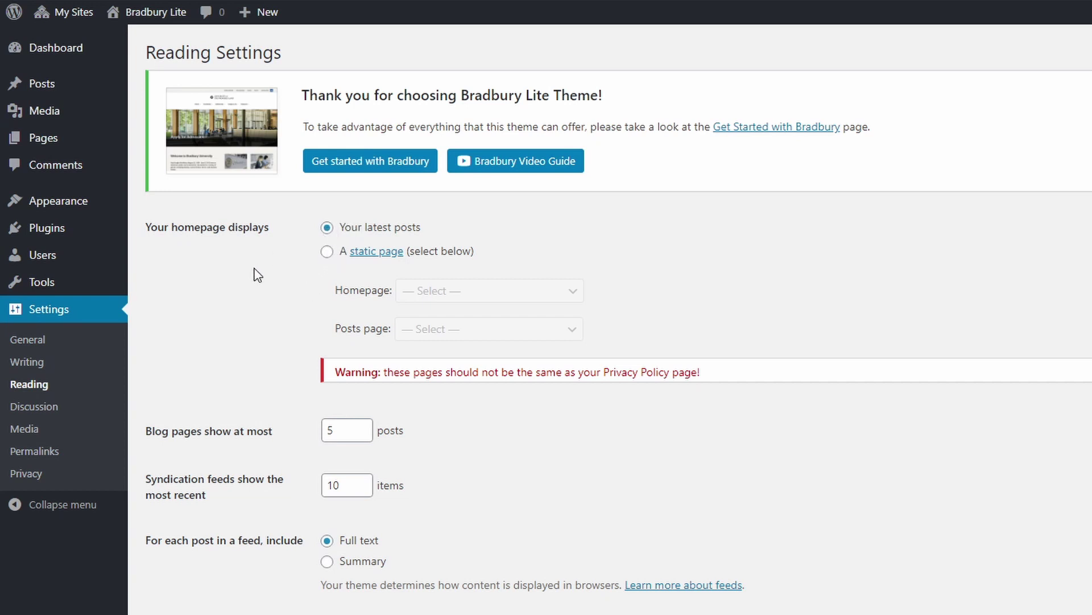
- Set the logo2 image from the media library as the site logo in the Site Identity settings, without cropping it
left_click(148, 16)
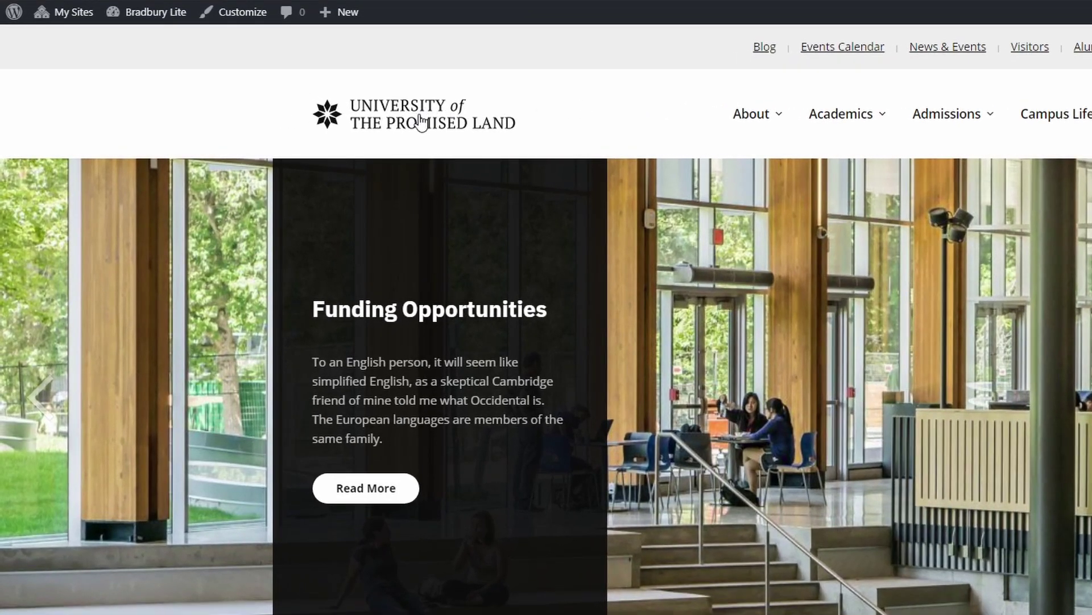
left_click(238, 10)
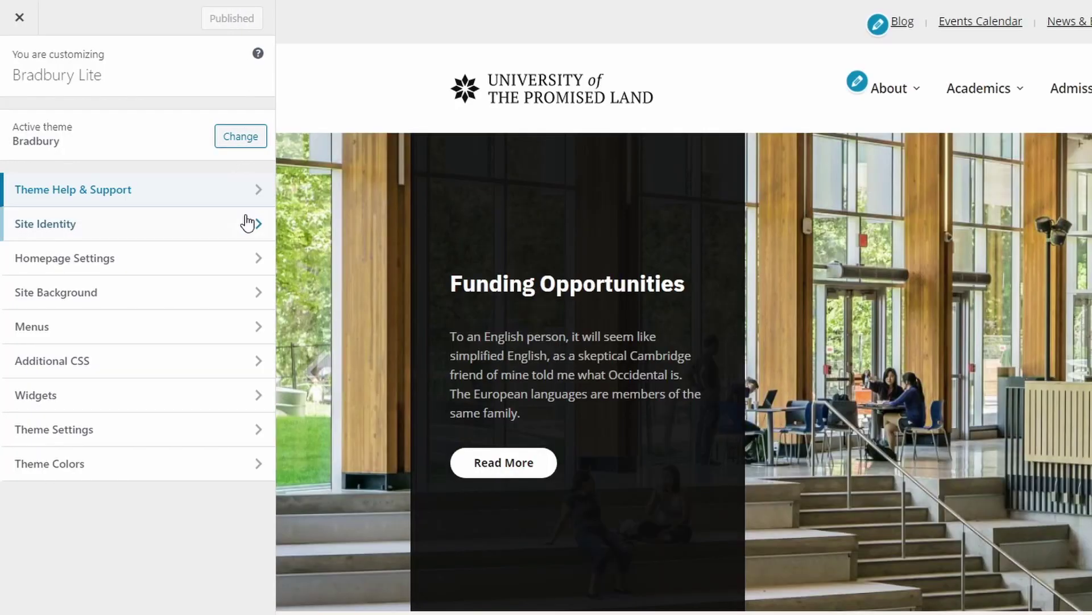
left_click(247, 224)
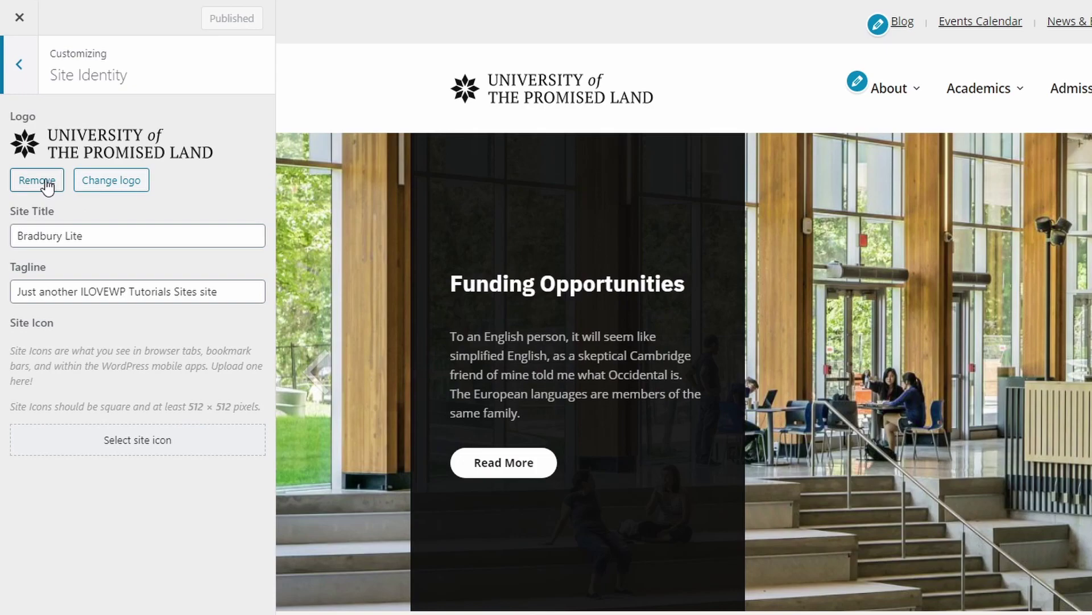
left_click(112, 181)
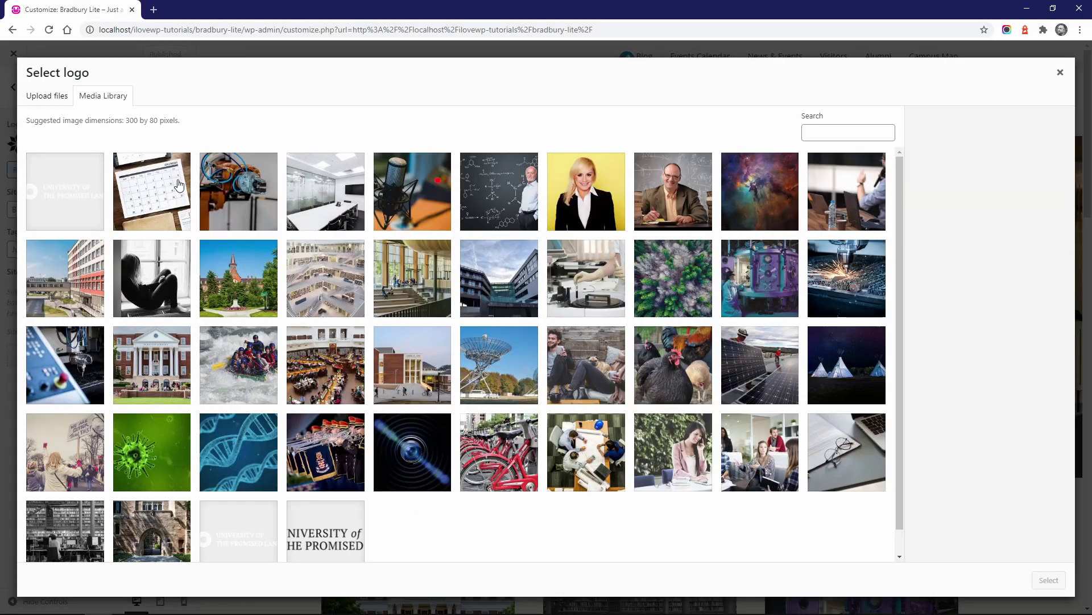
scroll(335, 324, "down", 1)
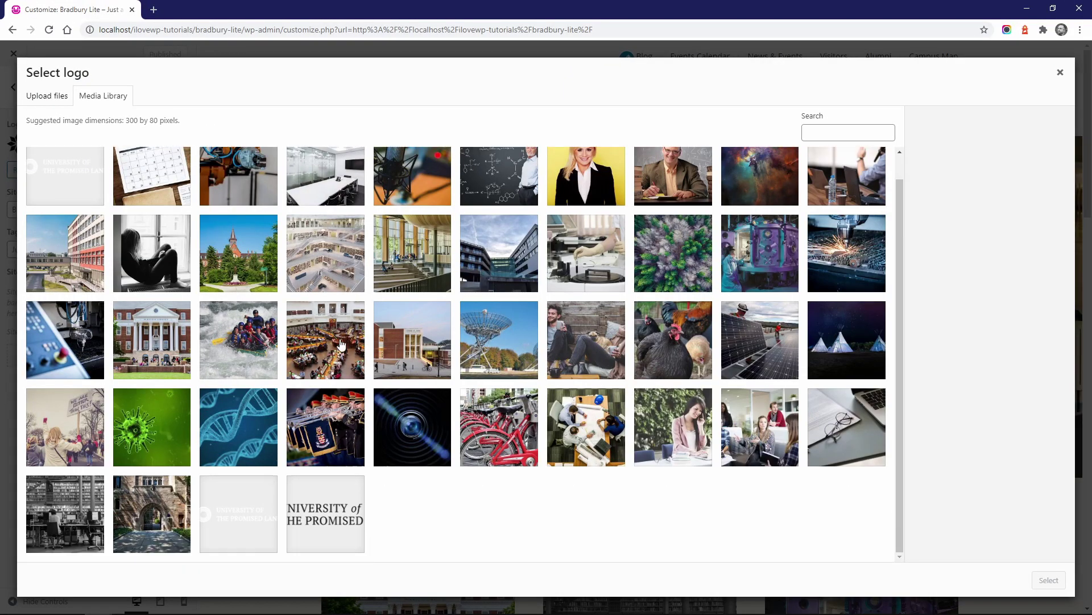
left_click(322, 526)
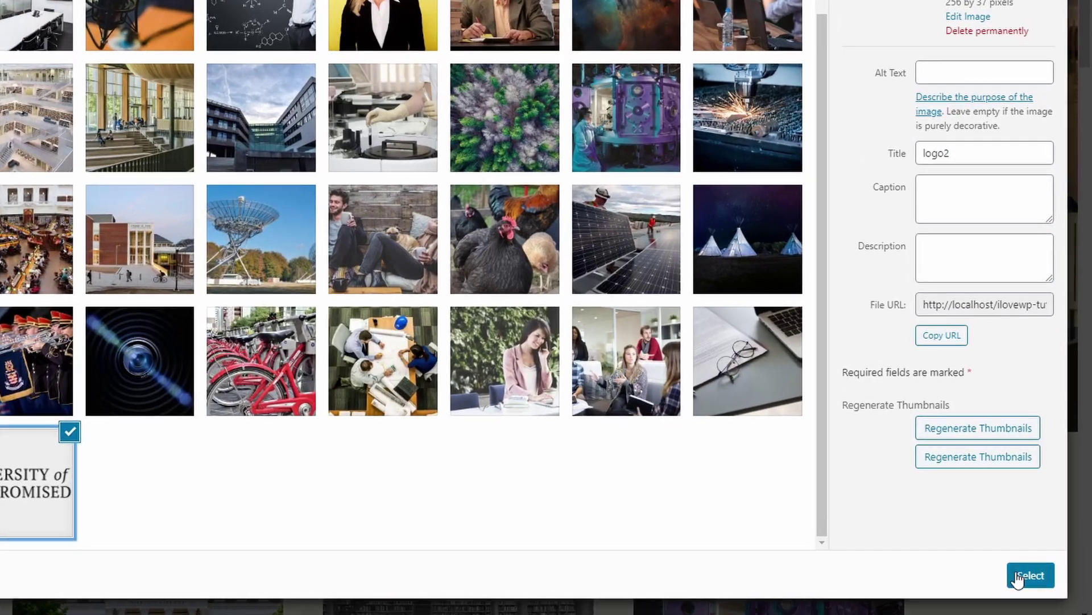
left_click(1049, 580)
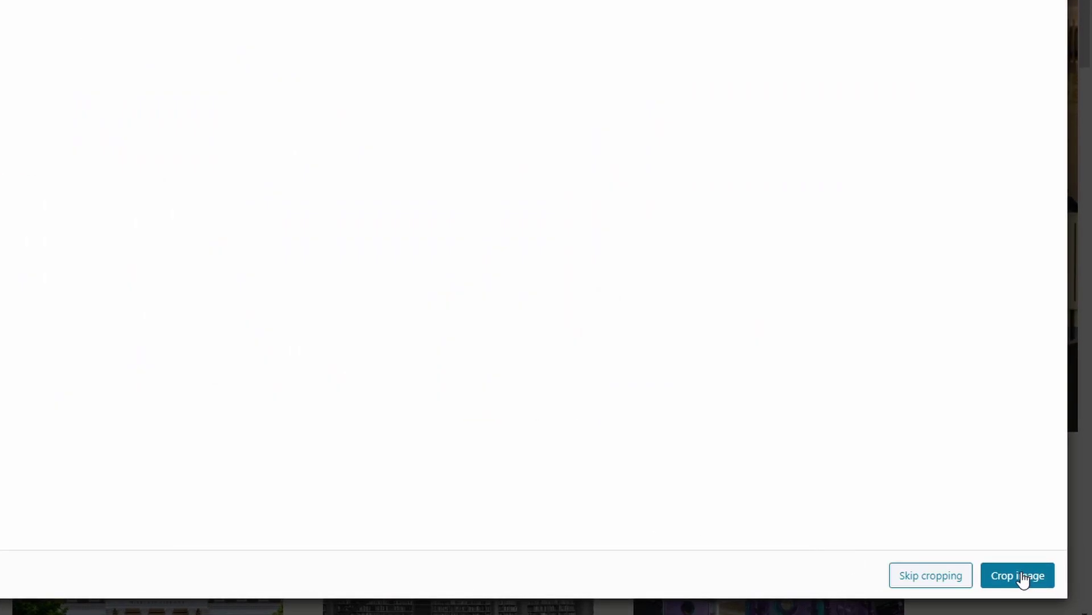
left_click(922, 576)
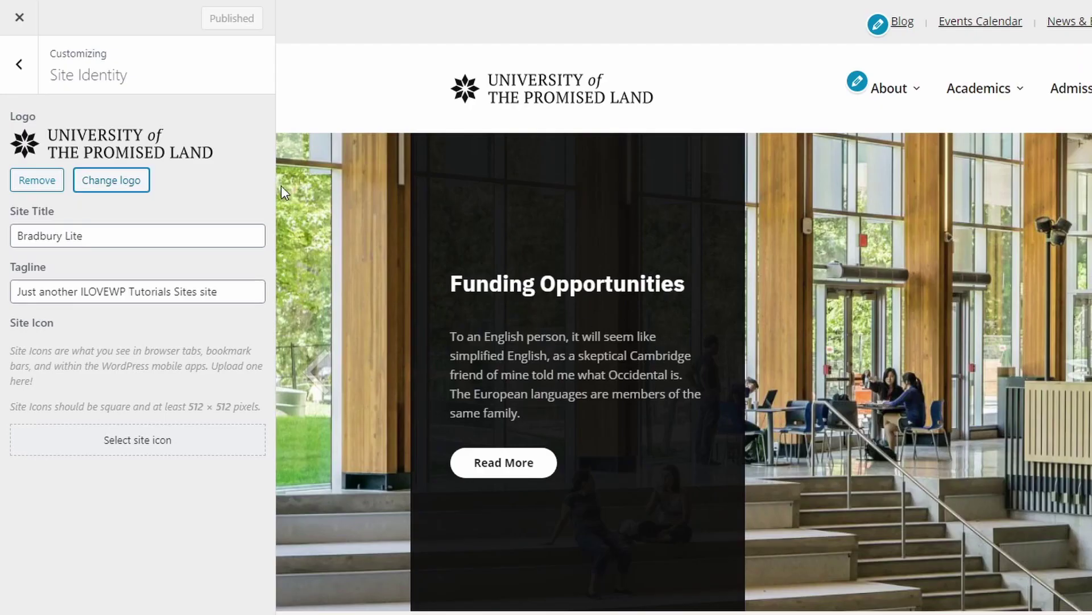
- Check which menus are assigned to the theme's menu locations and inspect the mobile menu in the tablet preview
left_click(22, 65)
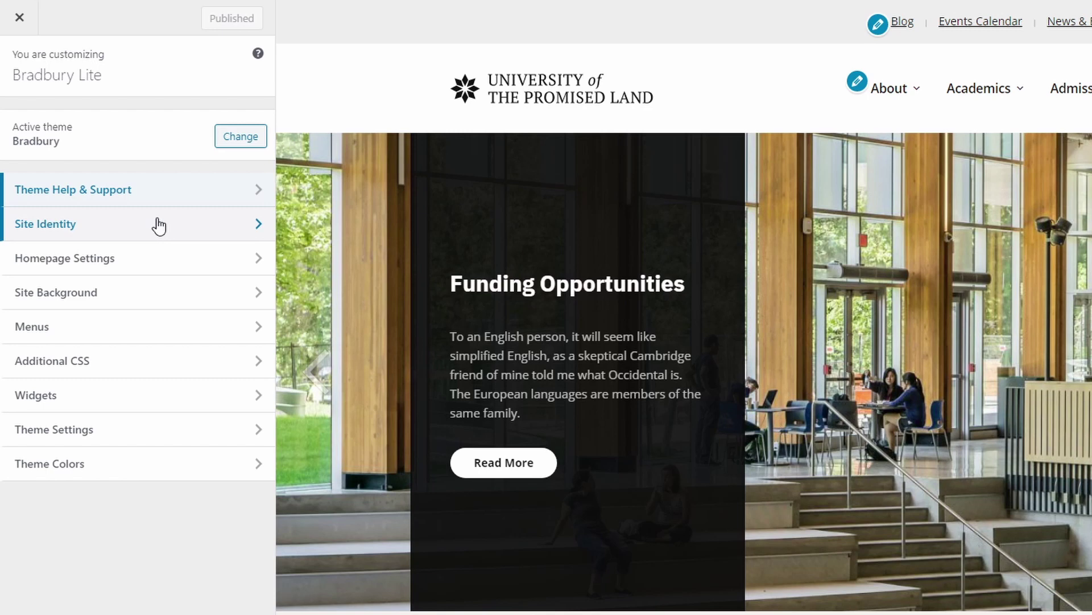
left_click(51, 325)
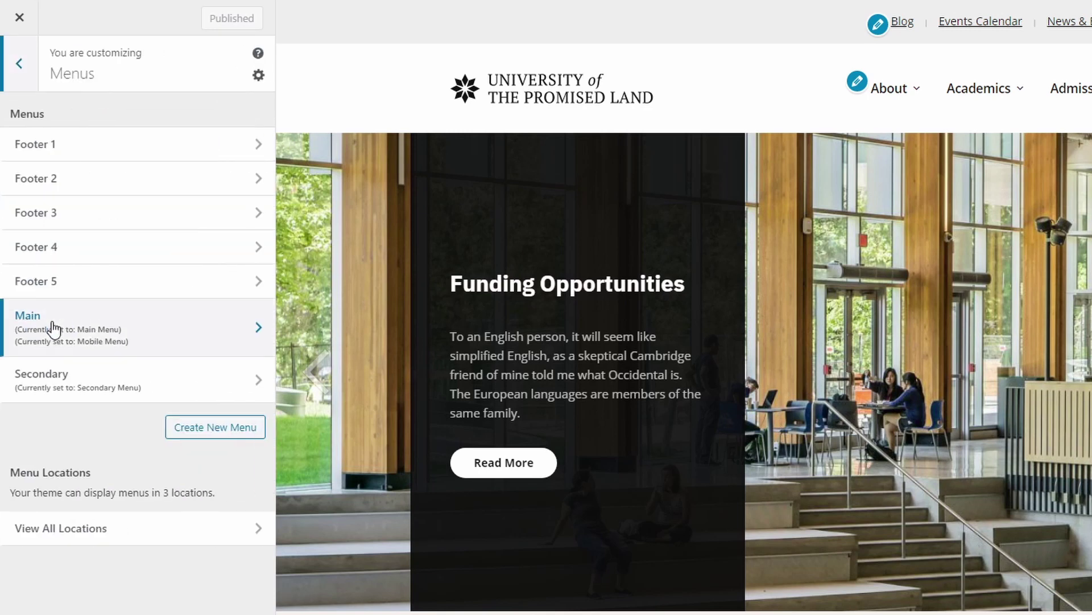
left_click(123, 528)
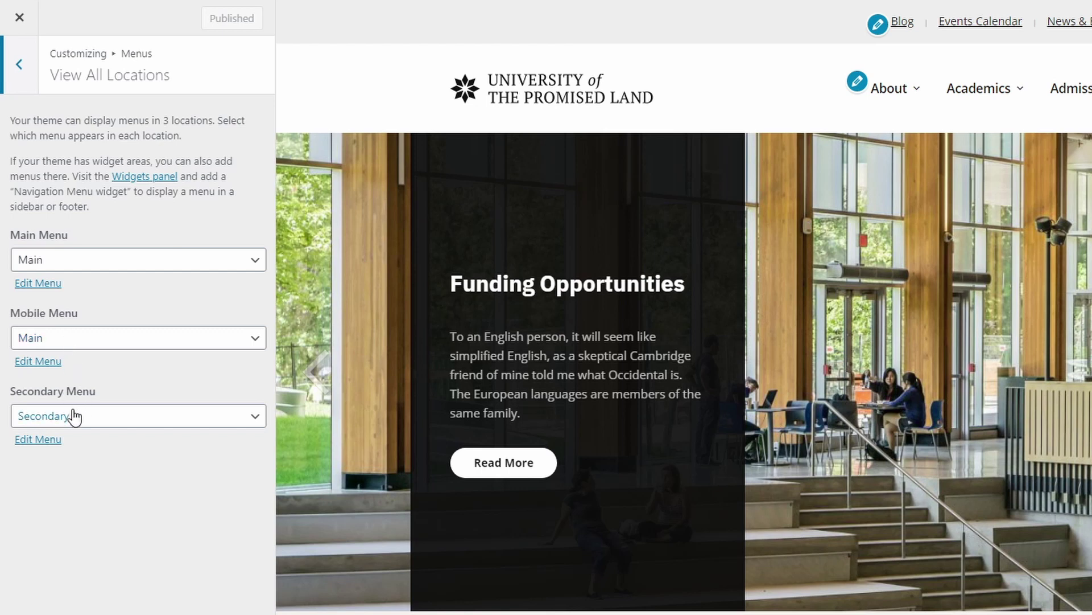
mouse_move(985, 98)
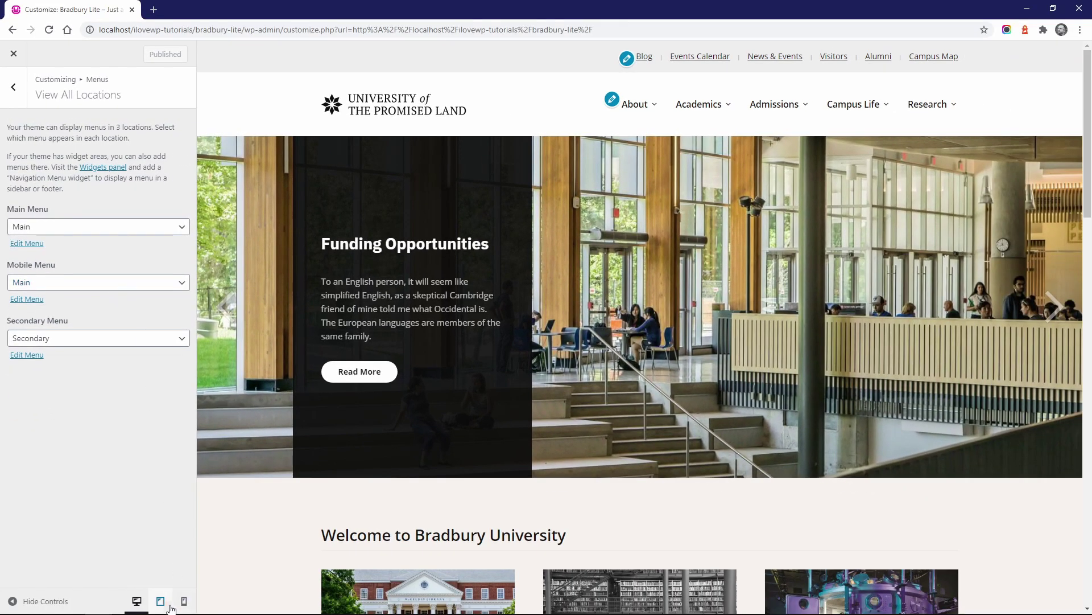
left_click(162, 605)
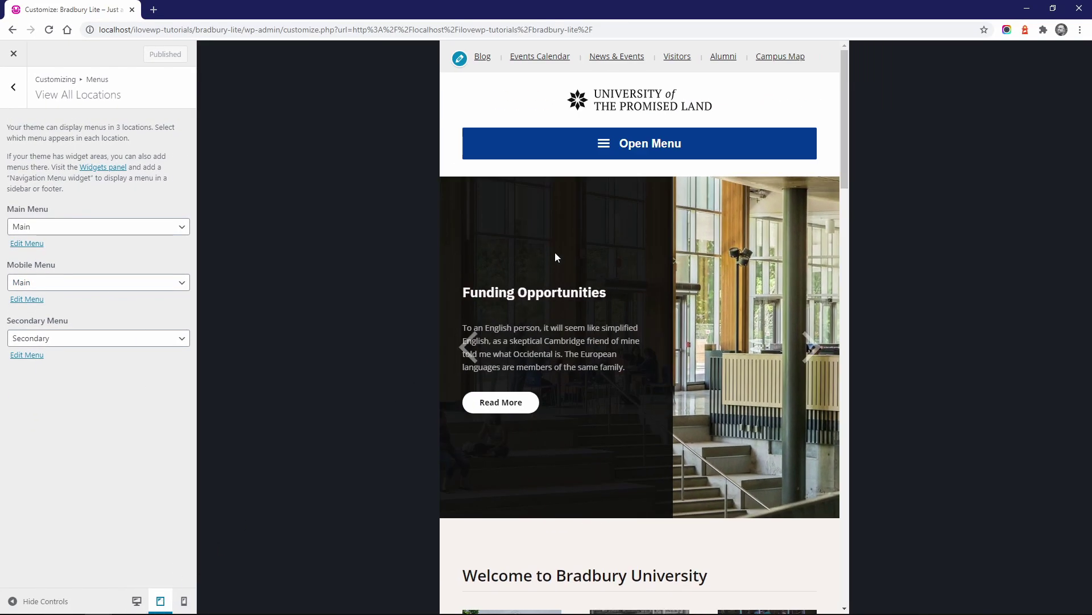
left_click(631, 160)
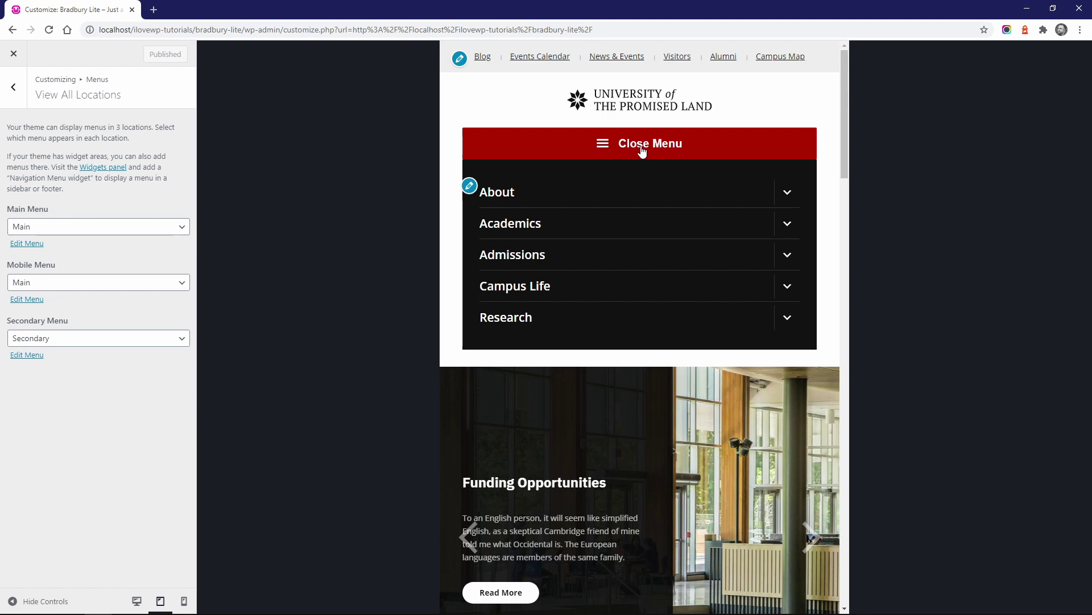
left_click(642, 151)
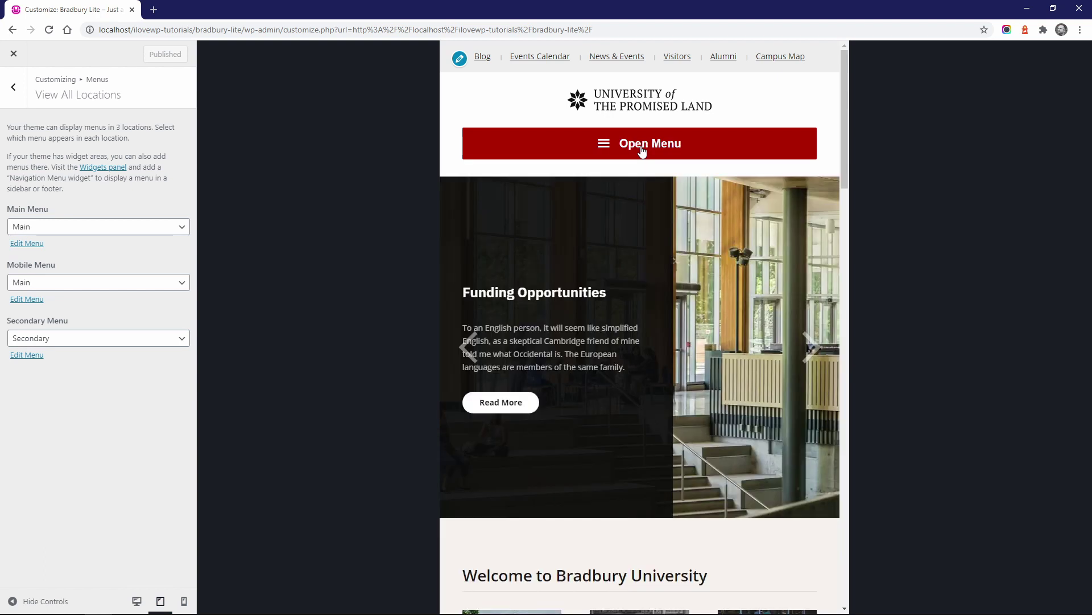
- Try Footer 2 and Footer 1 as the menu for the Mobile Menu location, checking the tablet preview
left_click(166, 285)
left_click(84, 321)
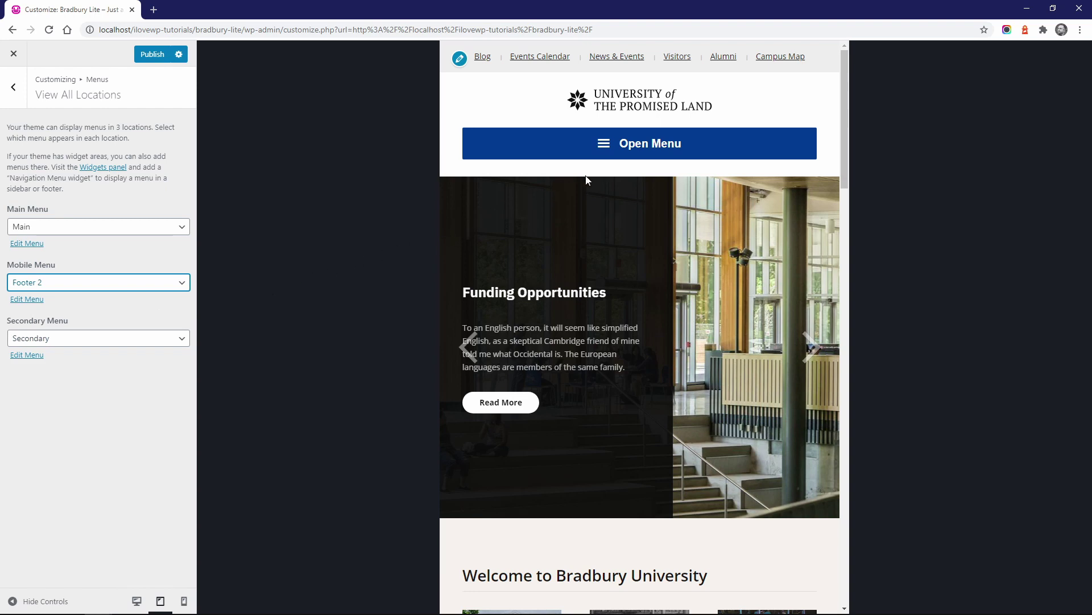
left_click(641, 152)
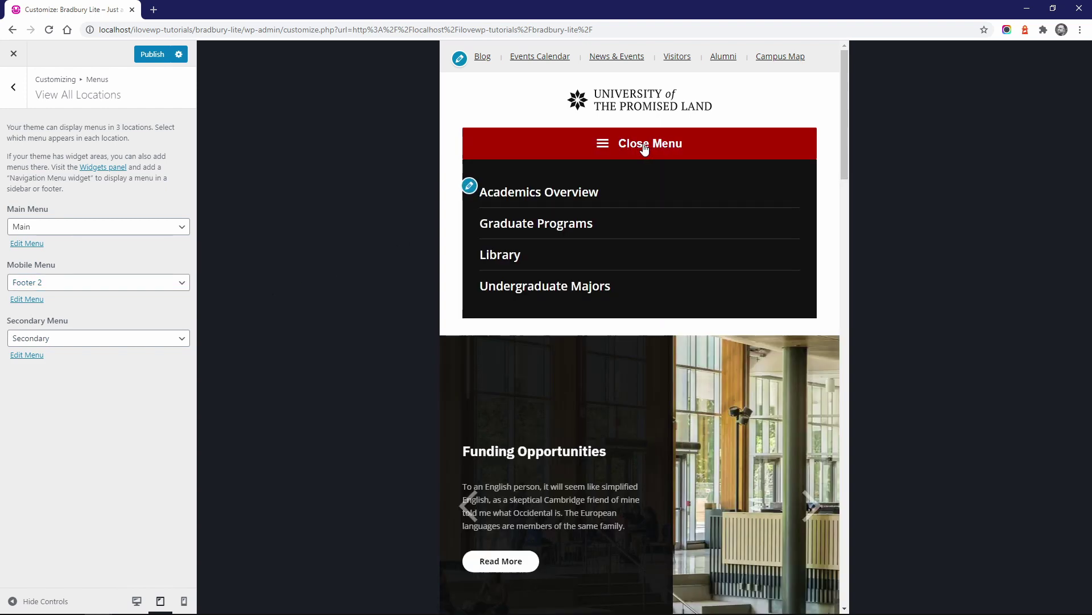
left_click(91, 283)
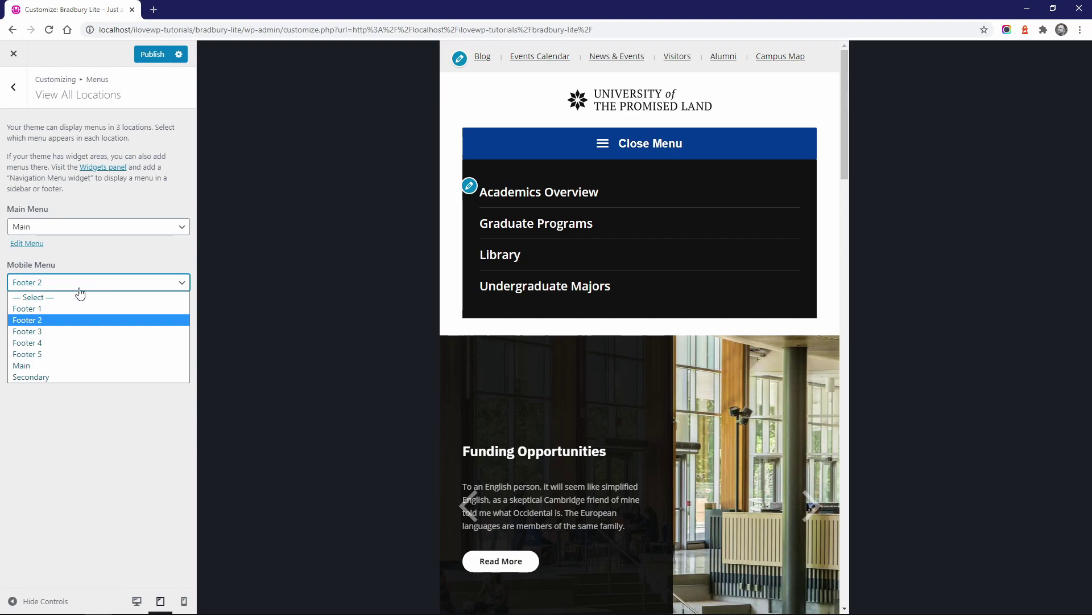
left_click(48, 307)
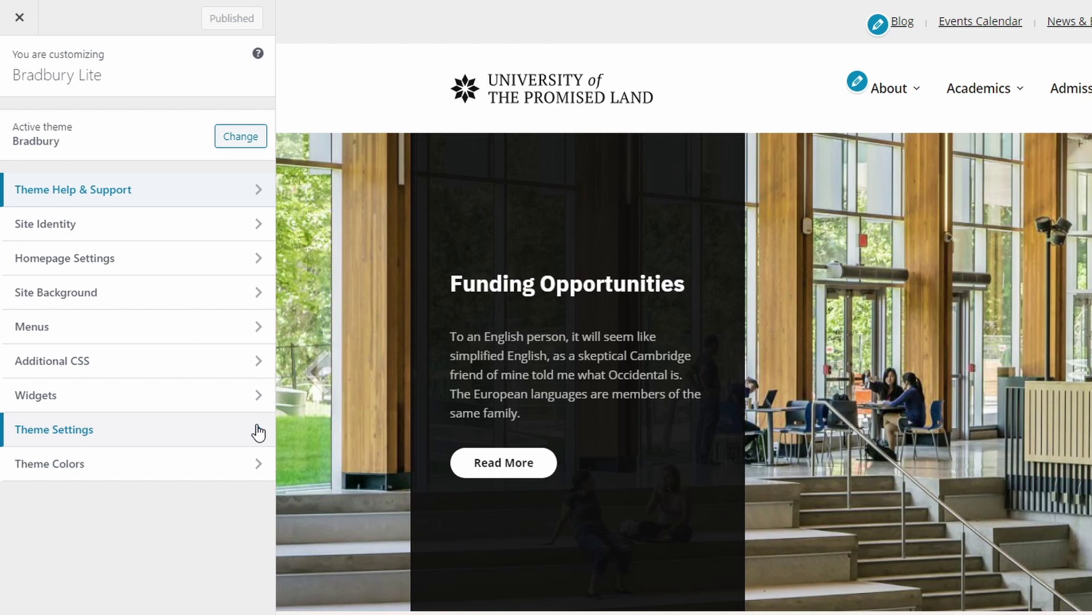
- Check the effect of Display Featured Pages on Homepage in the theme's general settings by disabling and re-enabling it
left_click(259, 433)
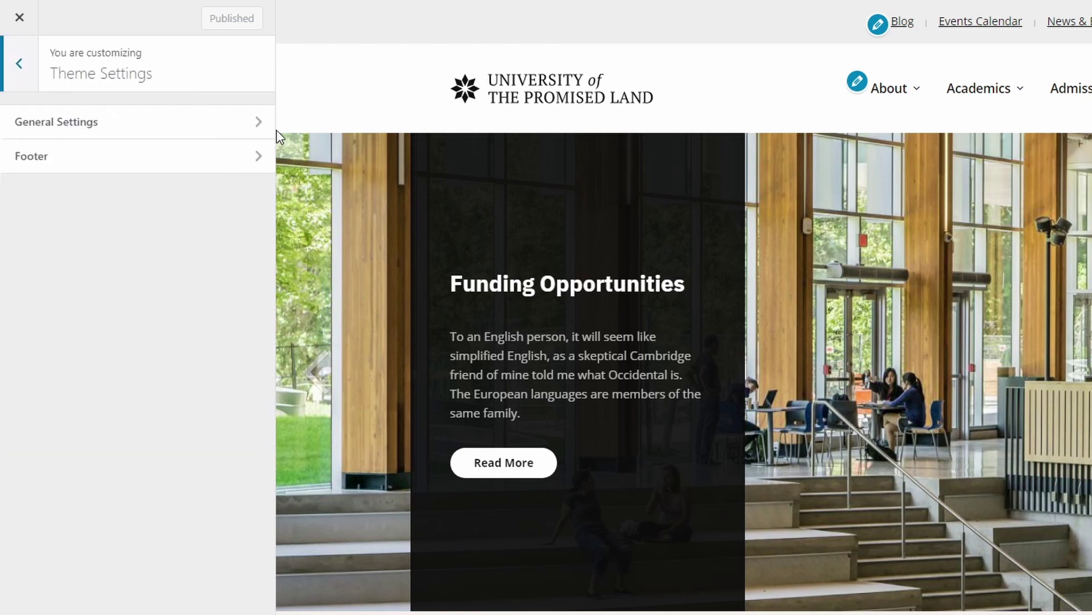
left_click(262, 121)
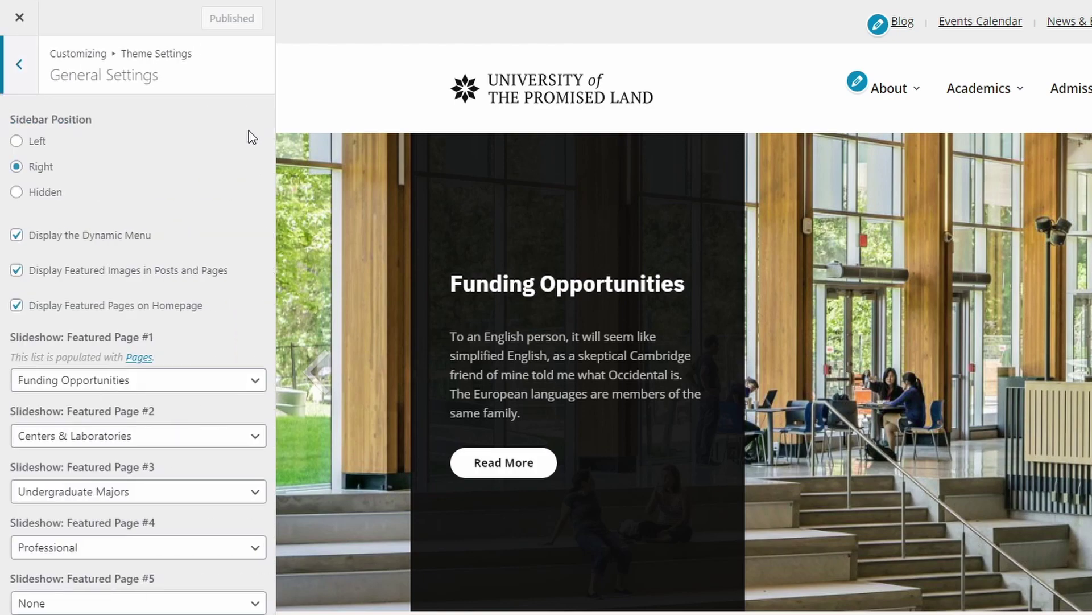
left_click(153, 307)
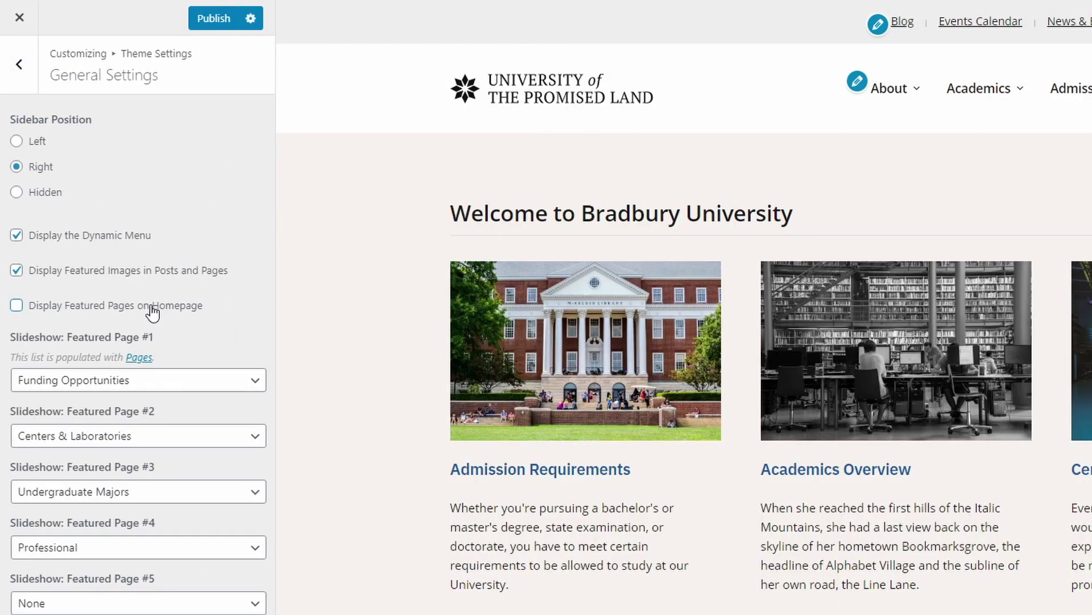
left_click(151, 308)
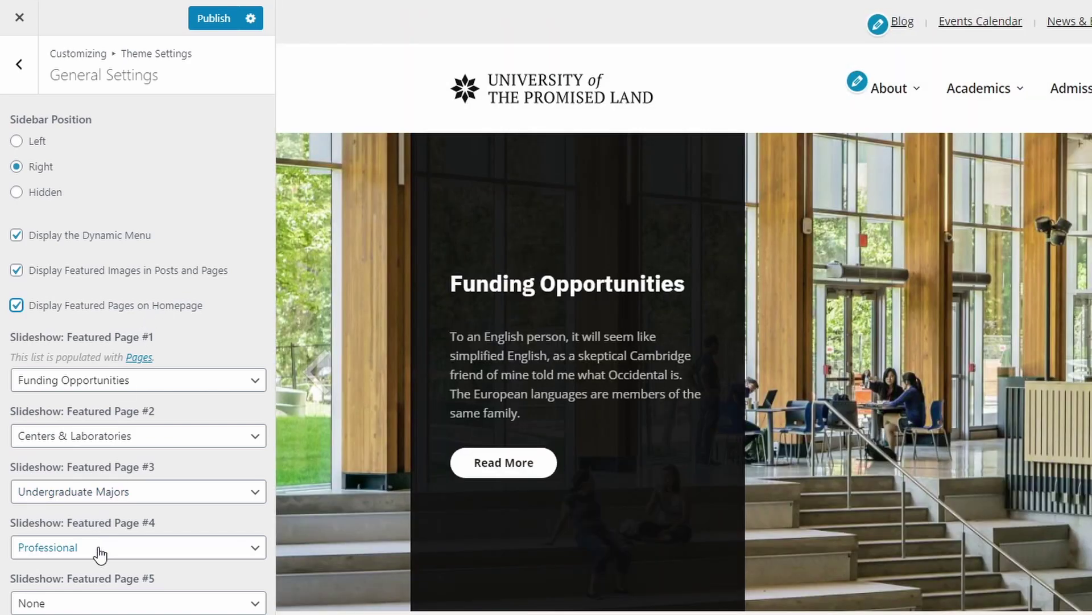
- Set the slideshow's Featured Page #1 to Athletics and Fitness, publish the change and leave the customizer
left_click(90, 386)
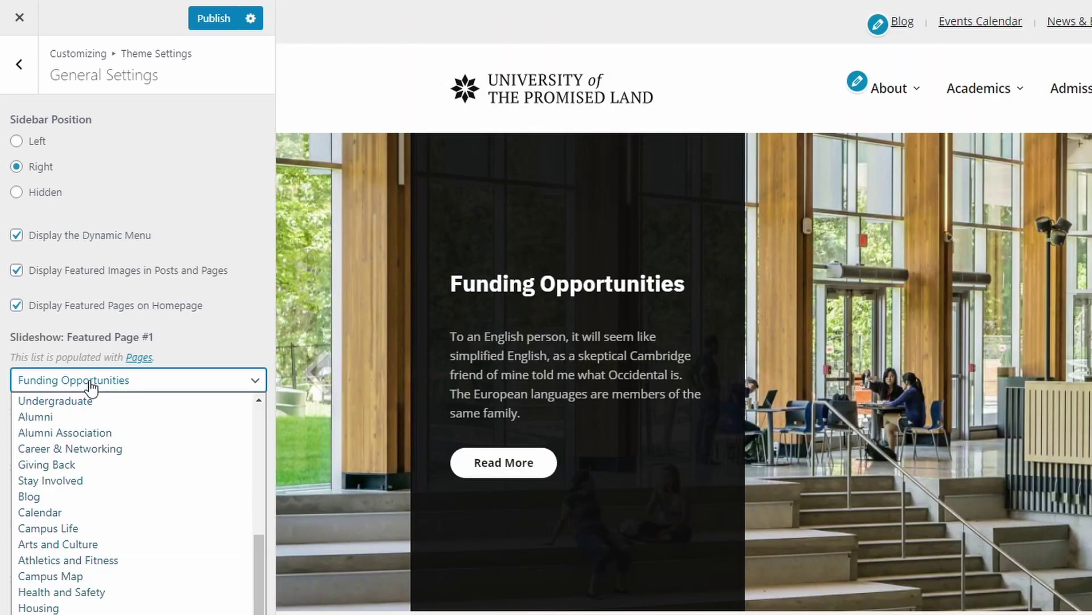
scroll(91, 404, "up", 1)
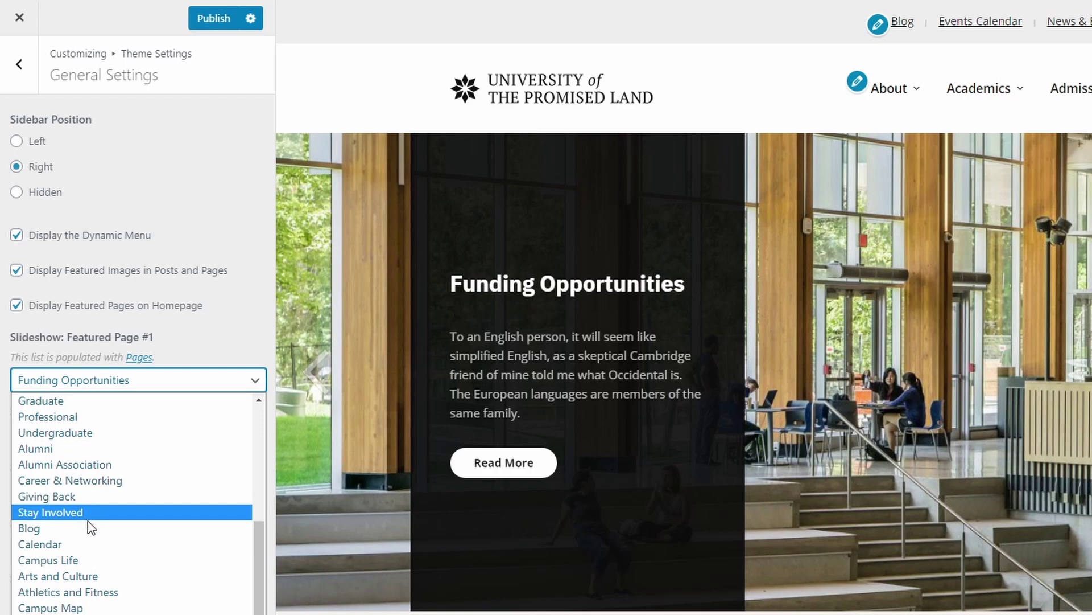
left_click(80, 591)
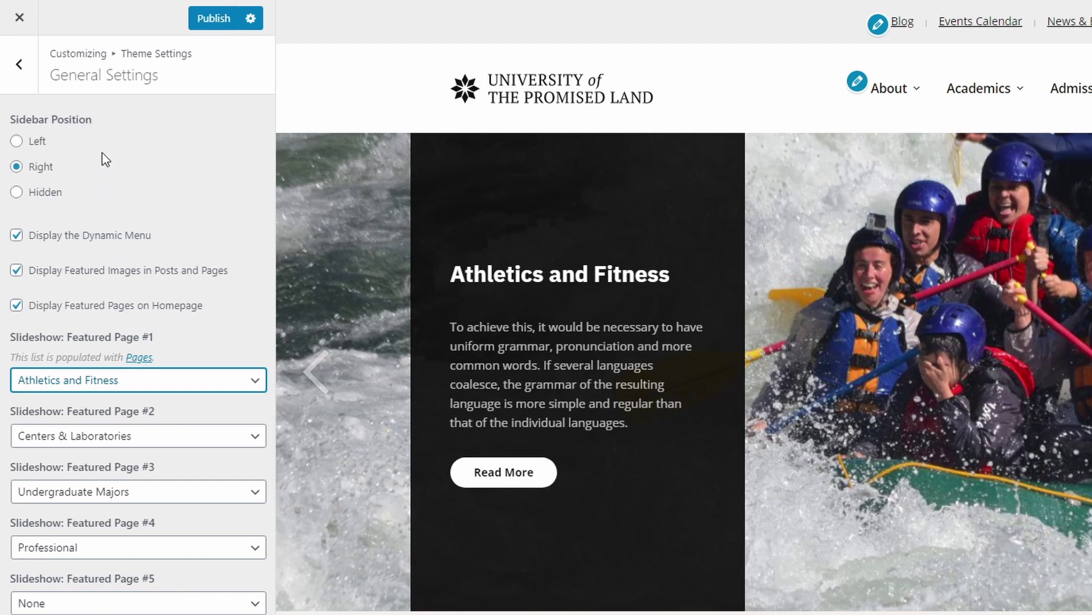
left_click(206, 20)
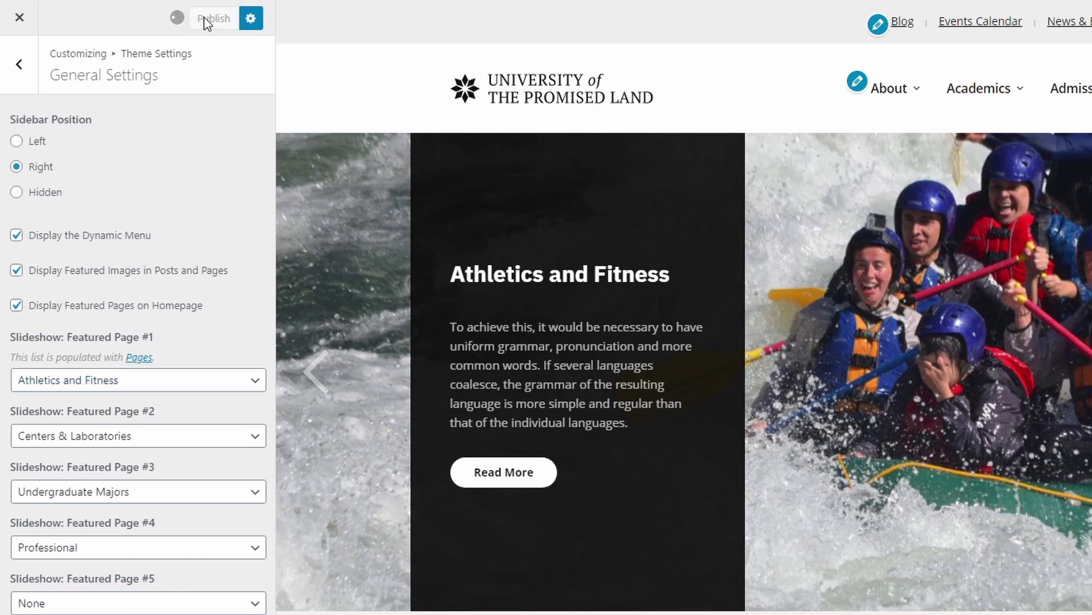
left_click(20, 22)
- Review the settings of the Featured Pages widget in the Homepage: Content Widgets area
mouse_move(160, 19)
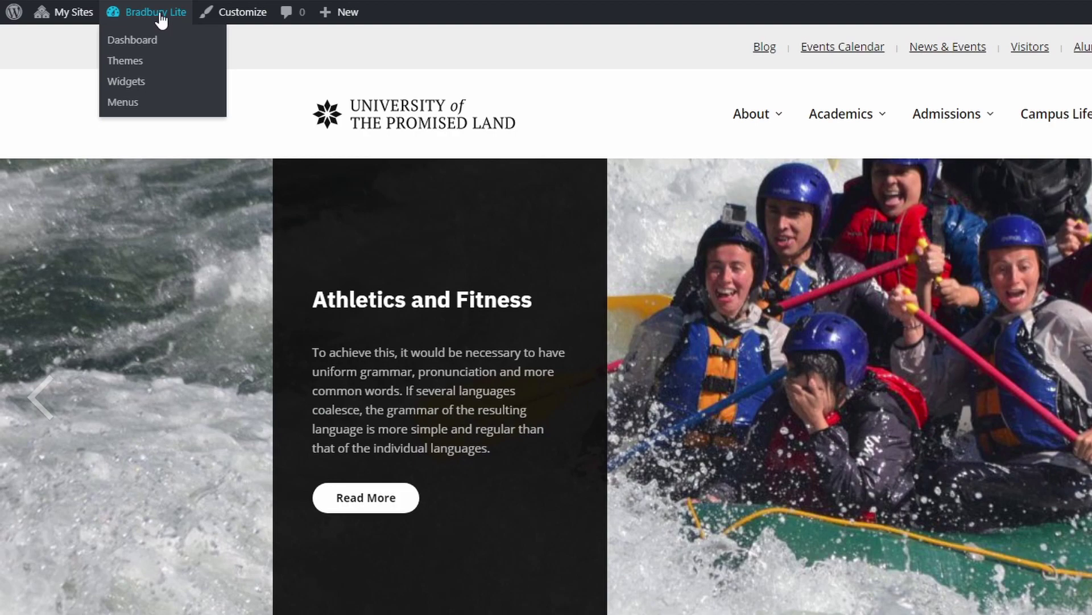
left_click(128, 89)
left_click(1048, 209)
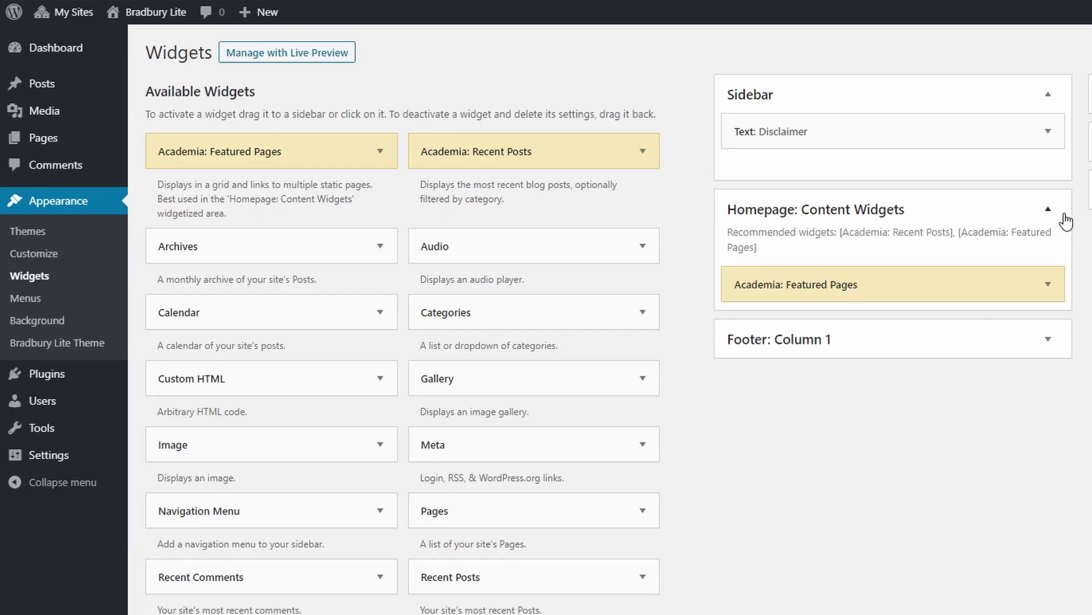
left_click(1049, 284)
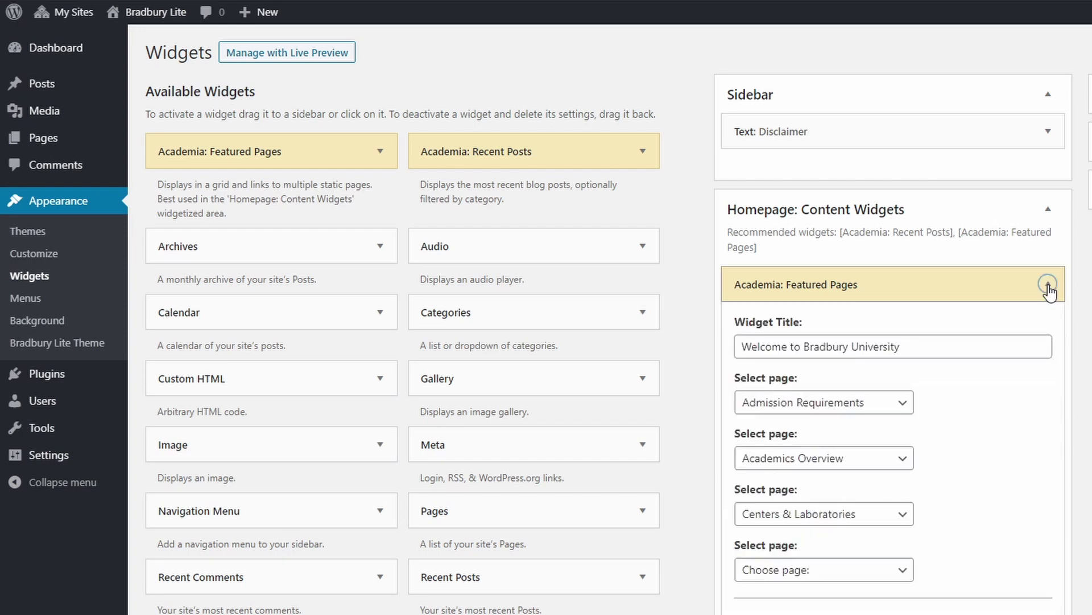
left_click(1050, 285)
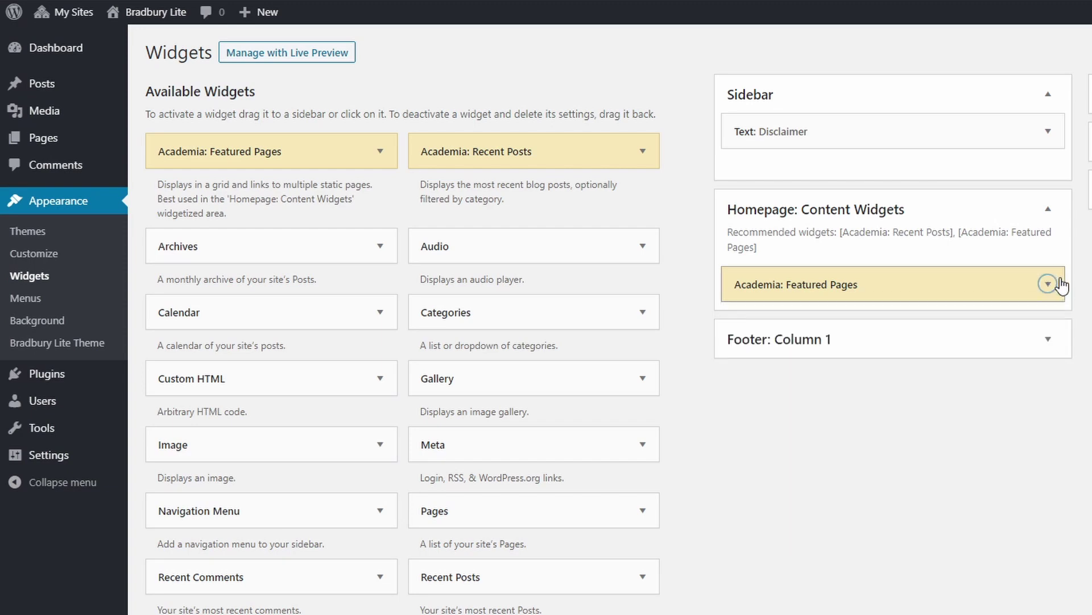
- Add another Academia: Featured Pages widget above the existing one in Homepage: Content Widgets and choose Athletics and Fitness as its first page
left_click_drag(275, 157, 825, 282)
left_click(818, 405)
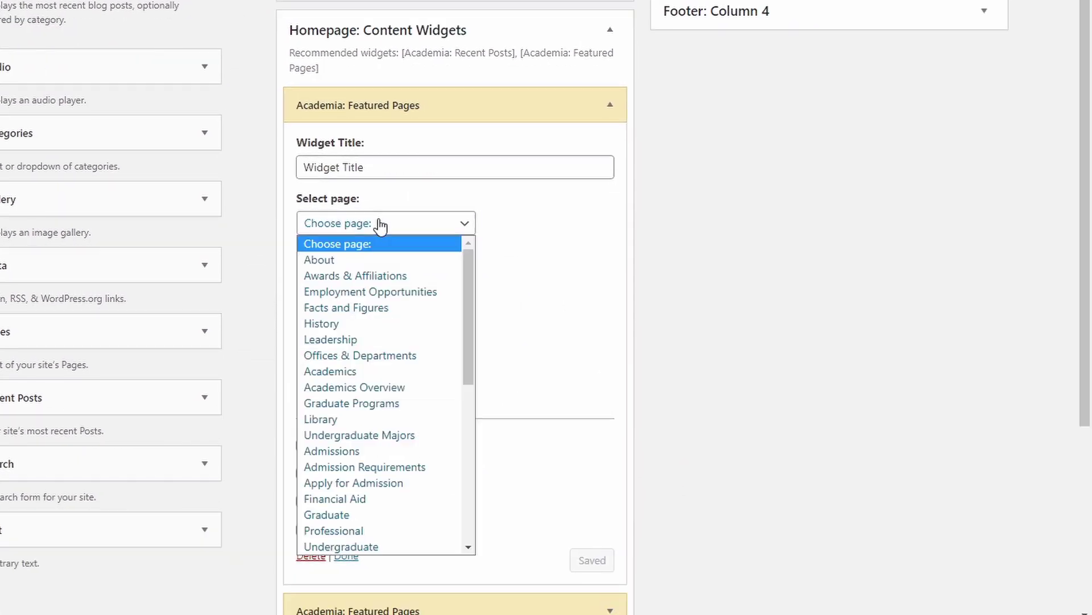
scroll(391, 296, "down", 3)
scroll(390, 367, "down", 3)
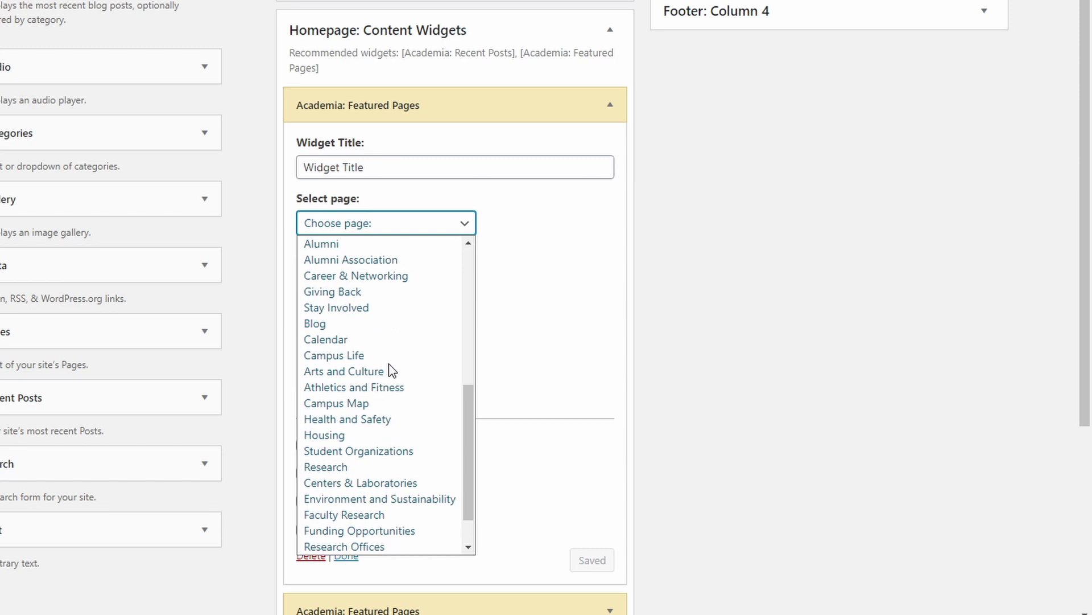
left_click(377, 389)
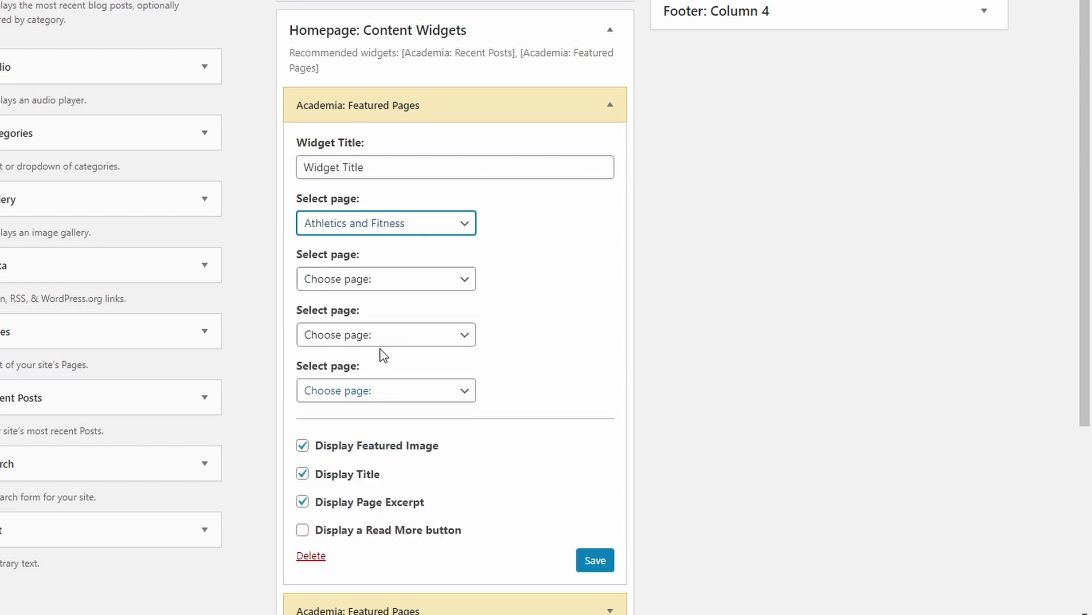
- Choose Faculty Research as the new Featured Pages widget's second page, save the widget and check it on the homepage
left_click(367, 285)
scroll(386, 410, "down", 6)
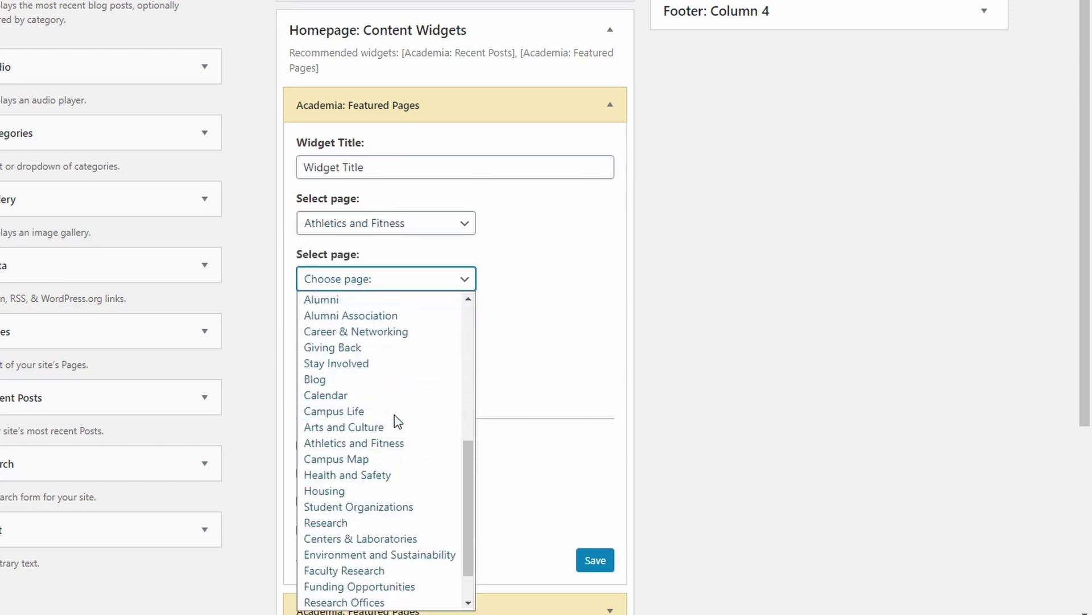
left_click(375, 570)
left_click(593, 562)
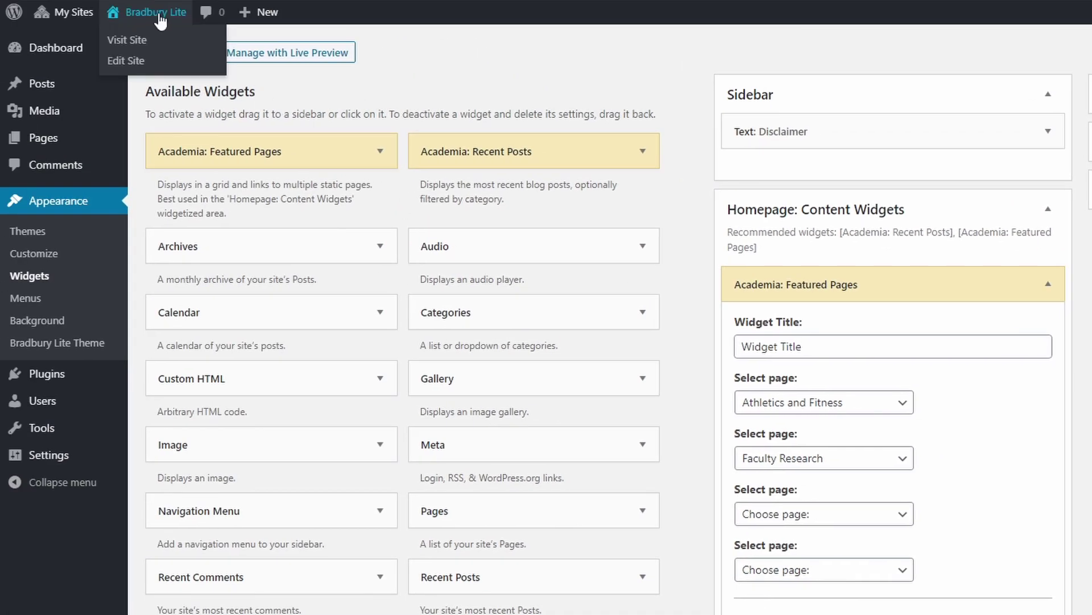
left_click(159, 17)
scroll(540, 262, "down", 10)
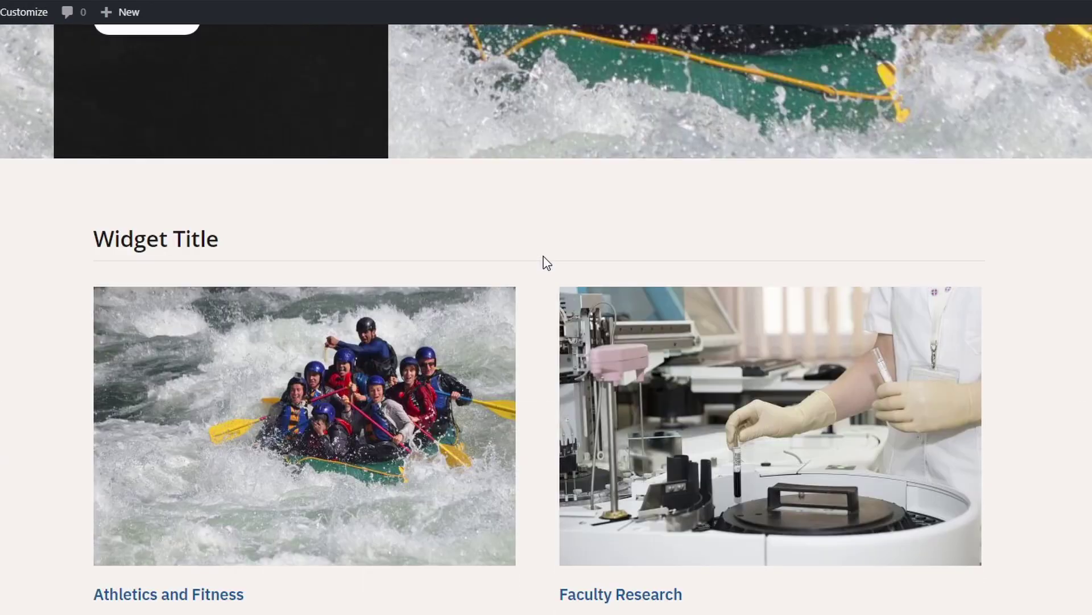
scroll(547, 337, "down", 8)
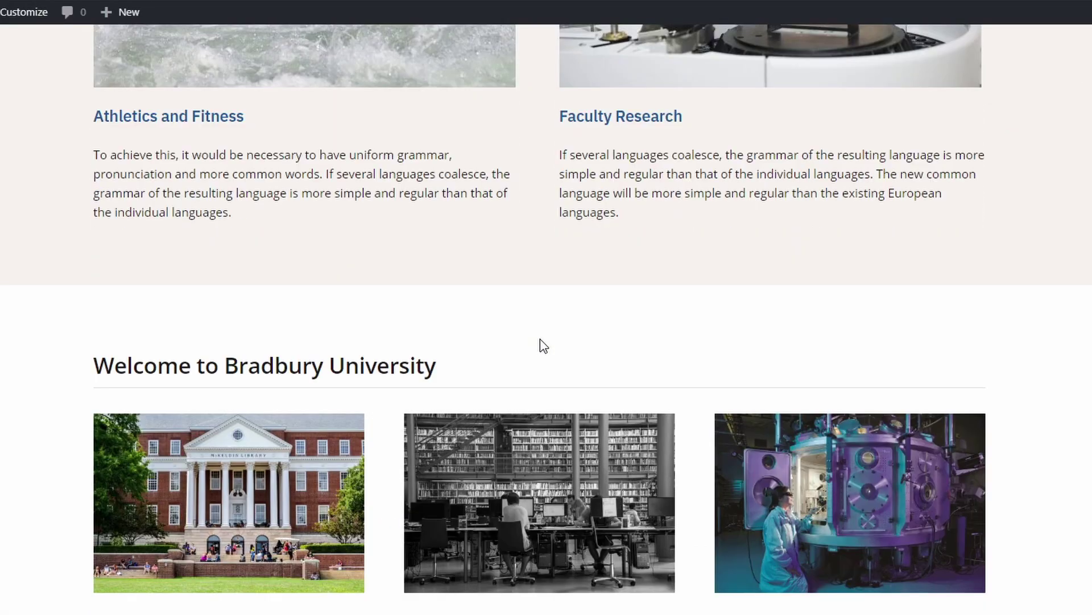
scroll(537, 338, "up", 9)
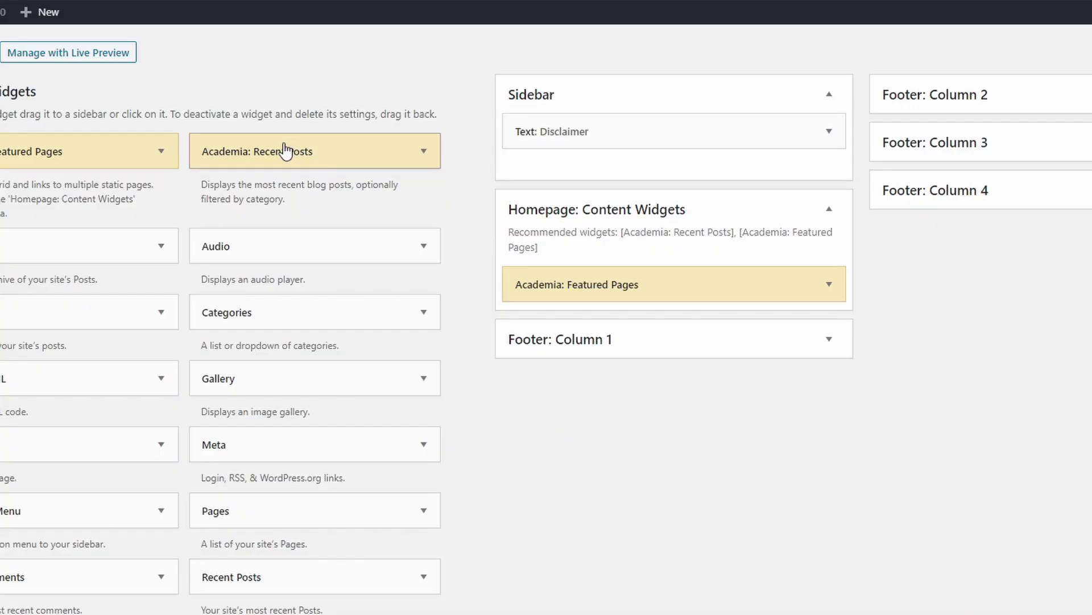
- Add an Academia: Recent Posts widget above Featured Pages in Homepage: Content Widgets and look at its post category options
left_click_drag(286, 151, 609, 278)
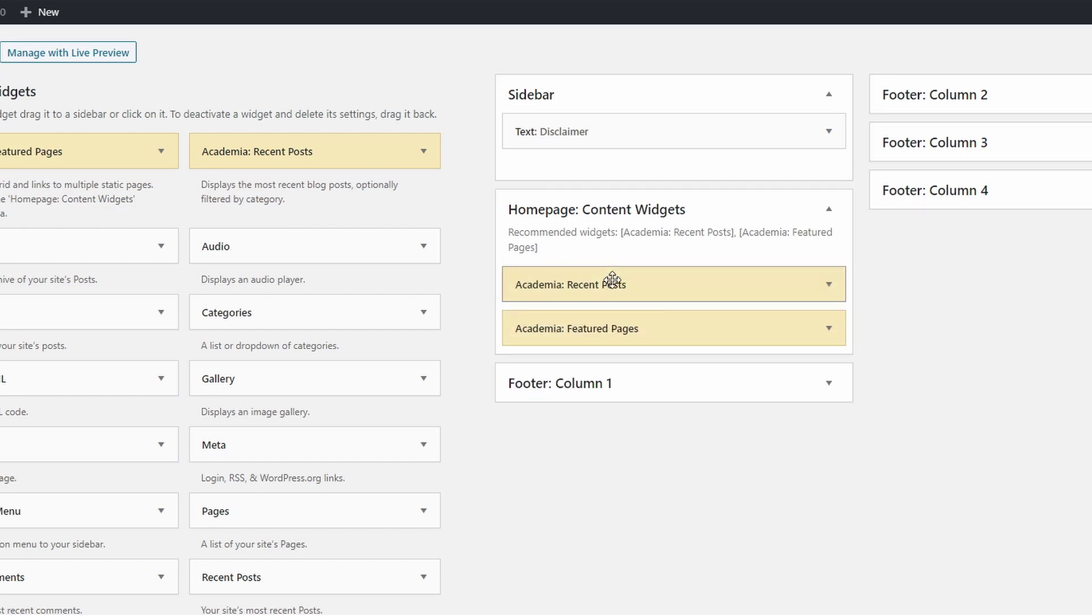
left_click(829, 283)
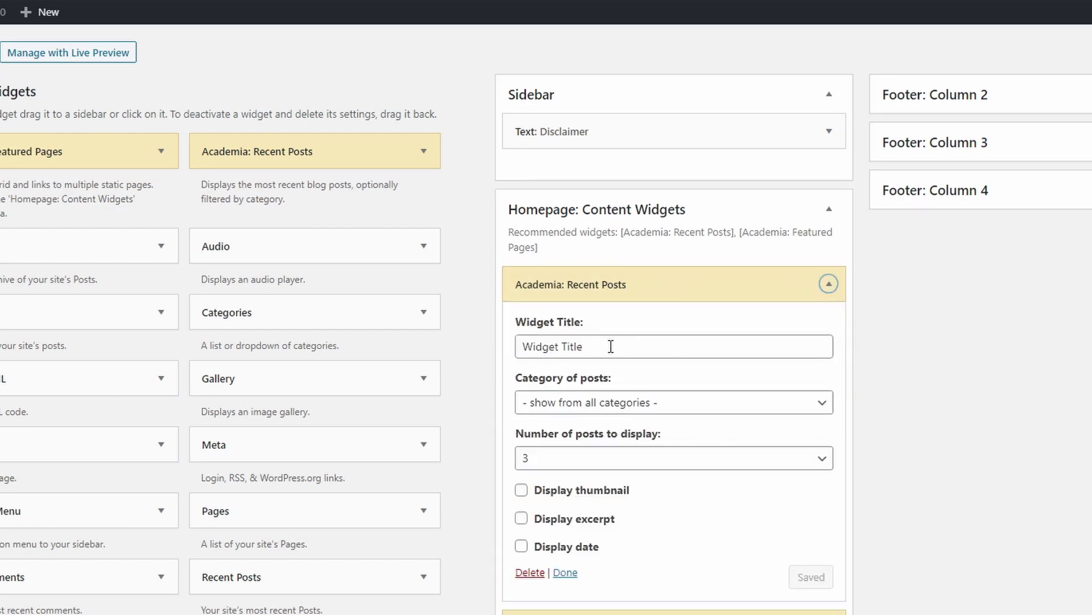
left_click(607, 408)
left_click(607, 410)
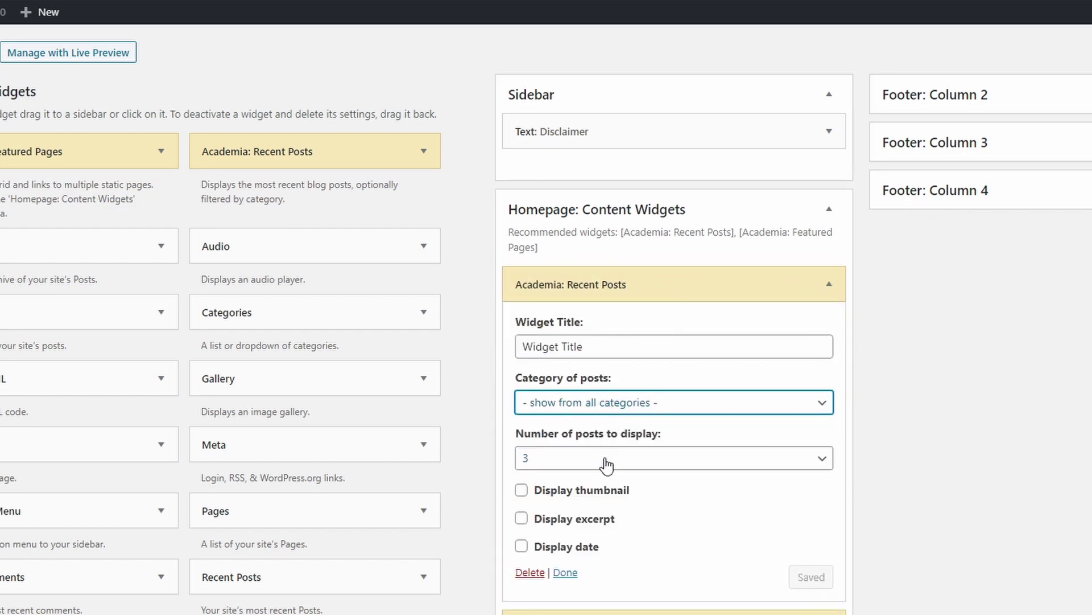
- Enable thumbnail, excerpt and date display in the Recent Posts widget, save it and check it on the homepage
left_click(589, 490)
left_click(575, 519)
left_click(574, 547)
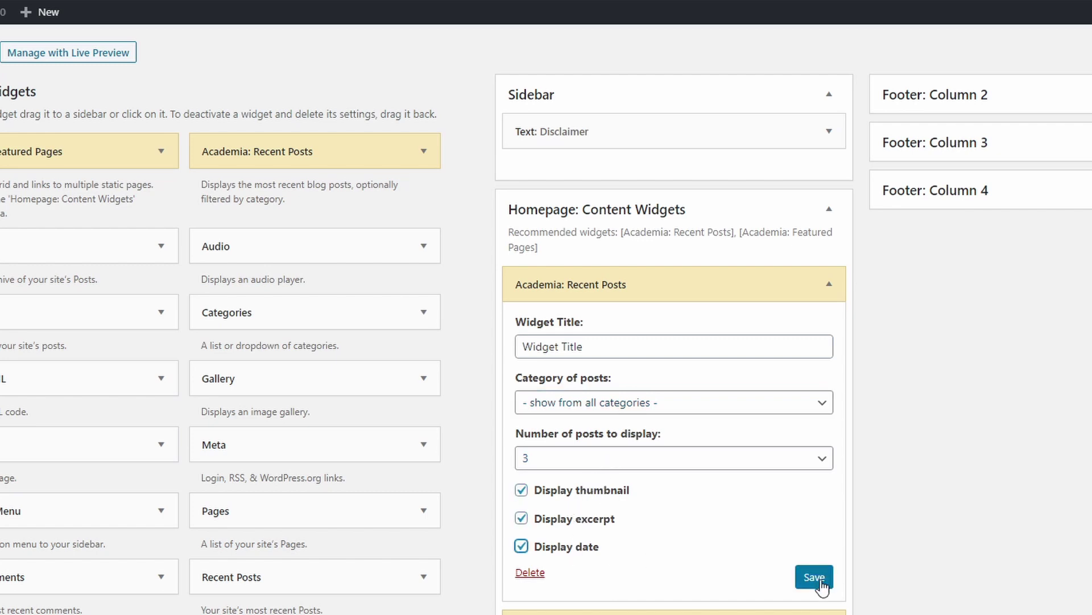
left_click(814, 578)
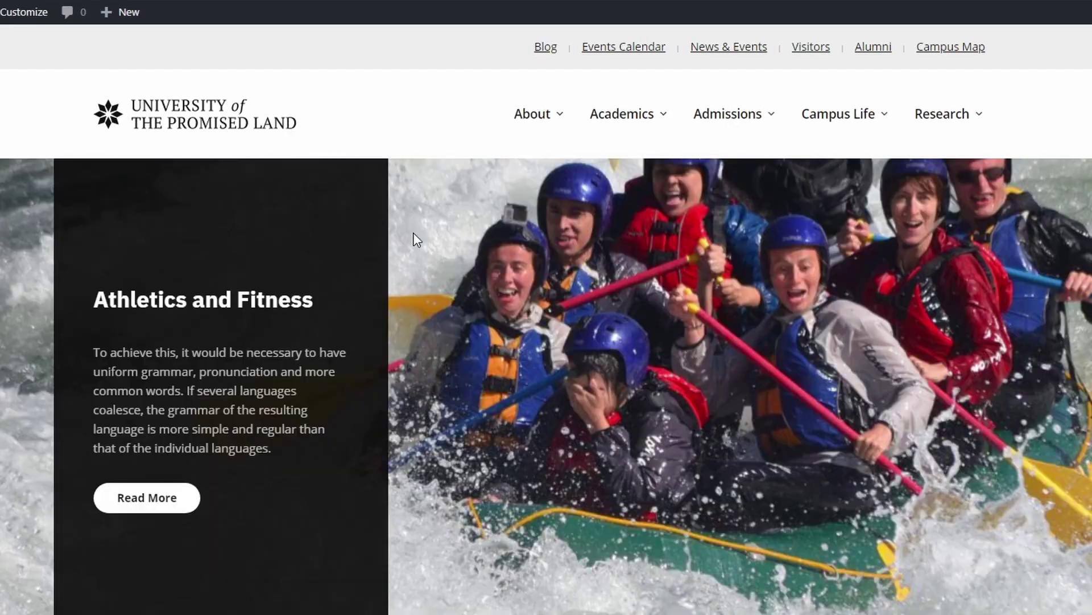
scroll(550, 321, "down", 8)
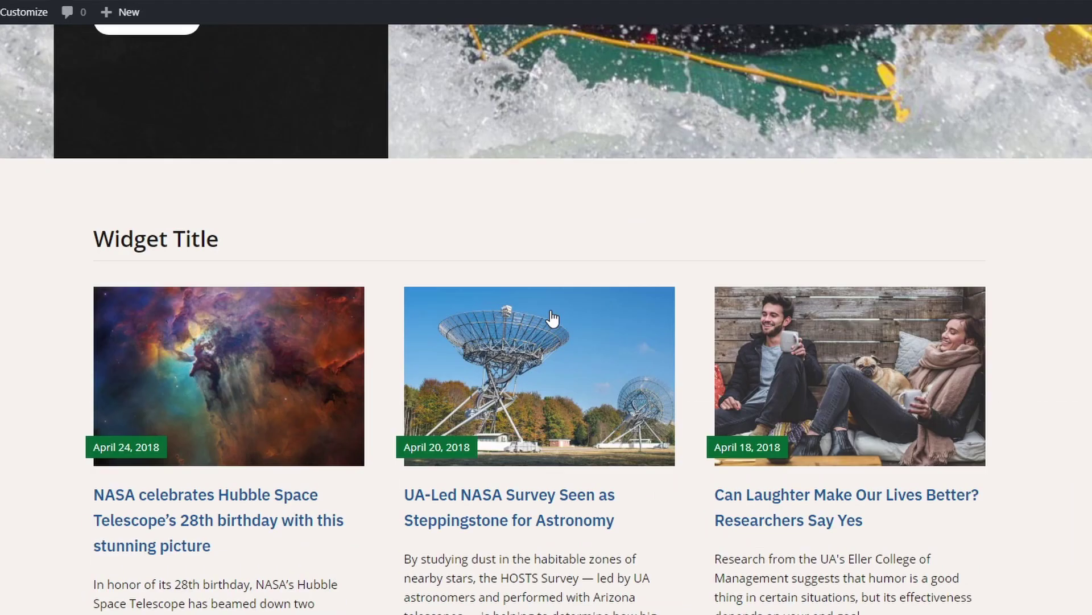
scroll(468, 408, "down", 1)
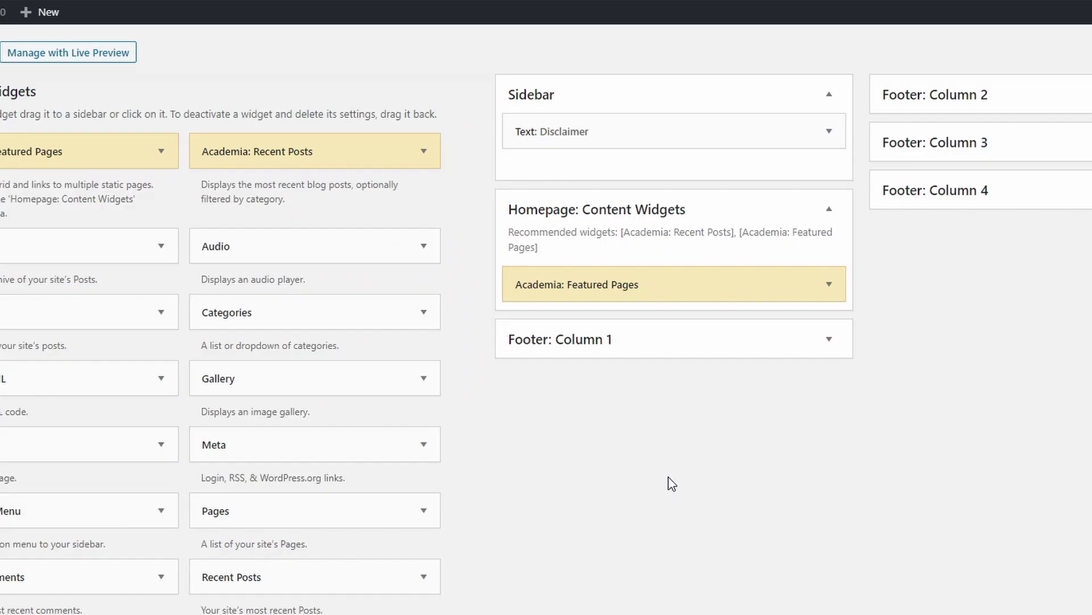
- Examine which widgets the areas Footer: Column 1 to Column 4 contain and which menu each Navigation Menu widget uses
left_click(829, 339)
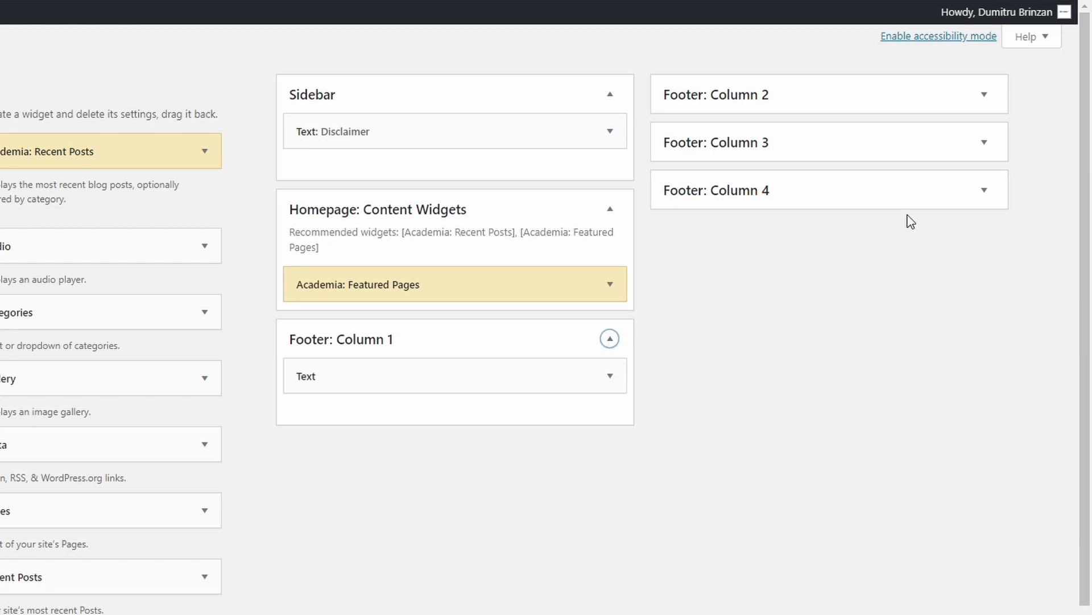
left_click(984, 190)
left_click(984, 141)
left_click(984, 95)
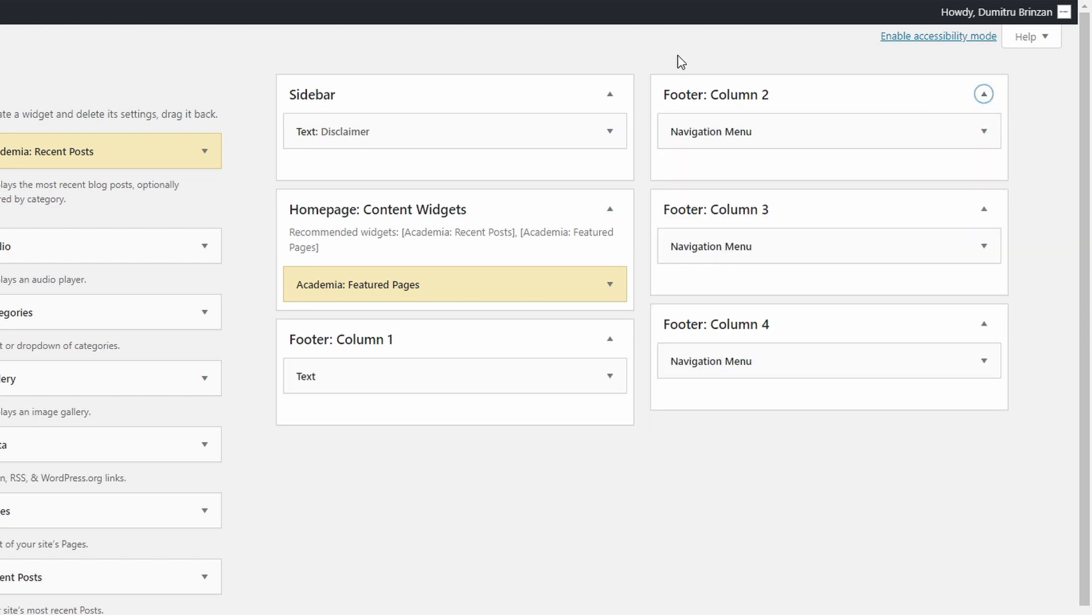
left_click(610, 377)
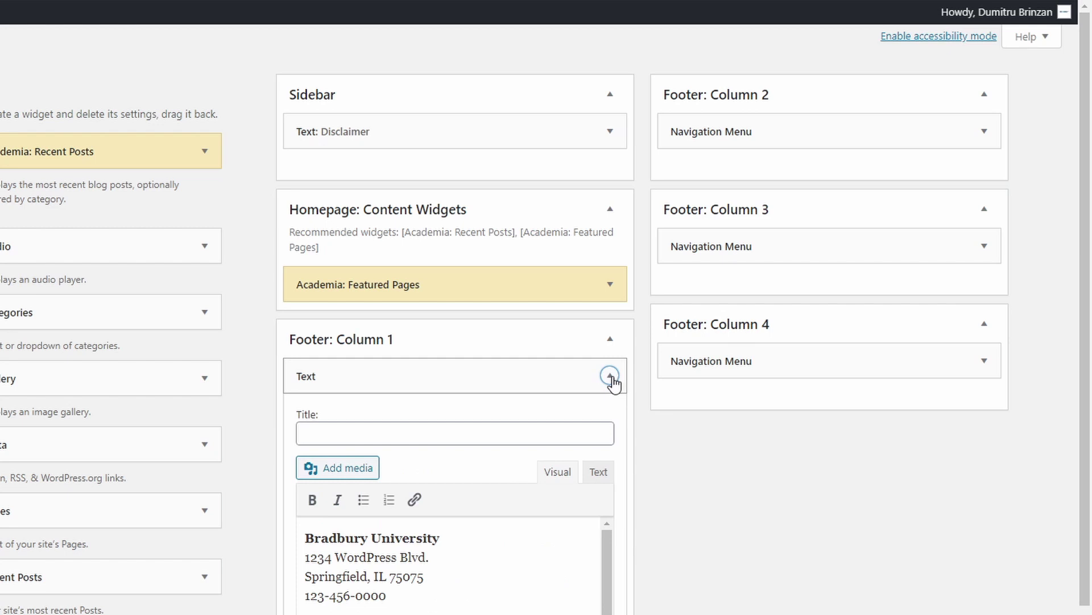
left_click(610, 376)
left_click(984, 360)
left_click(984, 245)
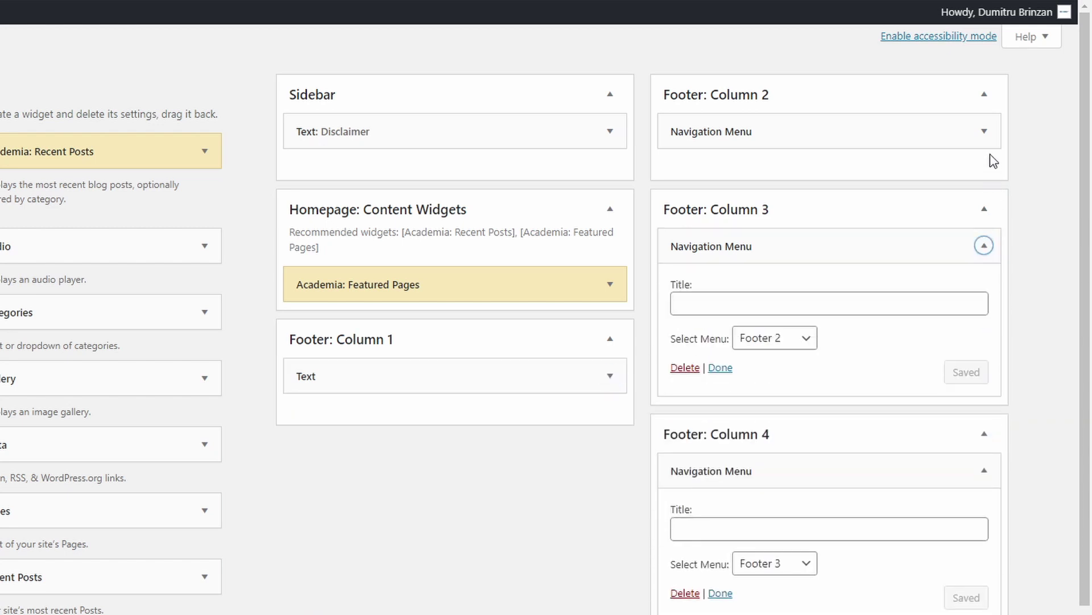
left_click(985, 131)
left_click(775, 224)
left_click(775, 227)
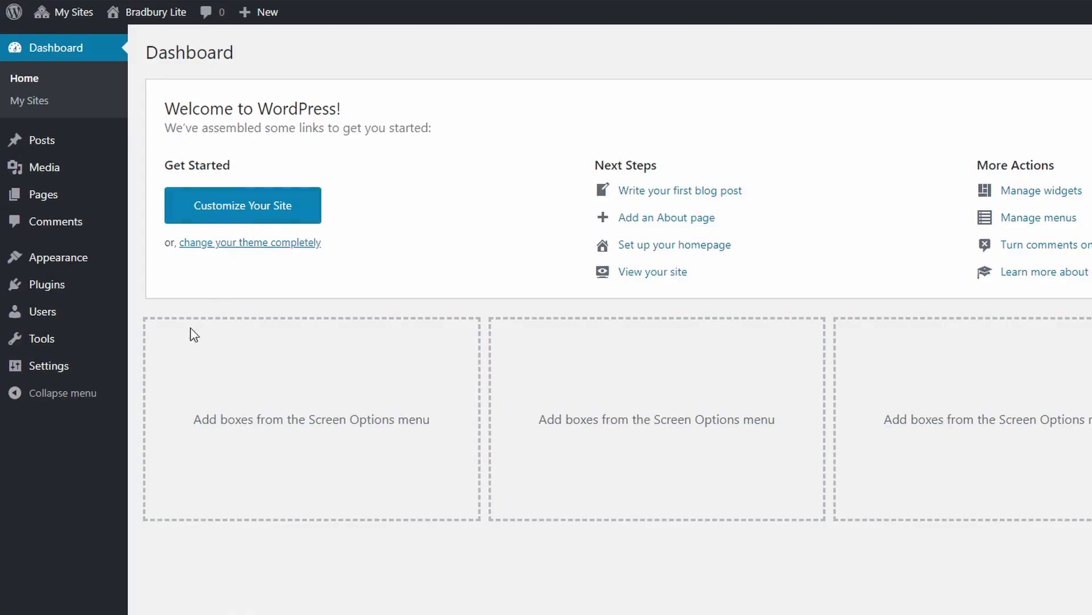
- In the reading settings, display a static page with About as the homepage and Blog as the posts page, and save
mouse_move(85, 367)
left_click(159, 411)
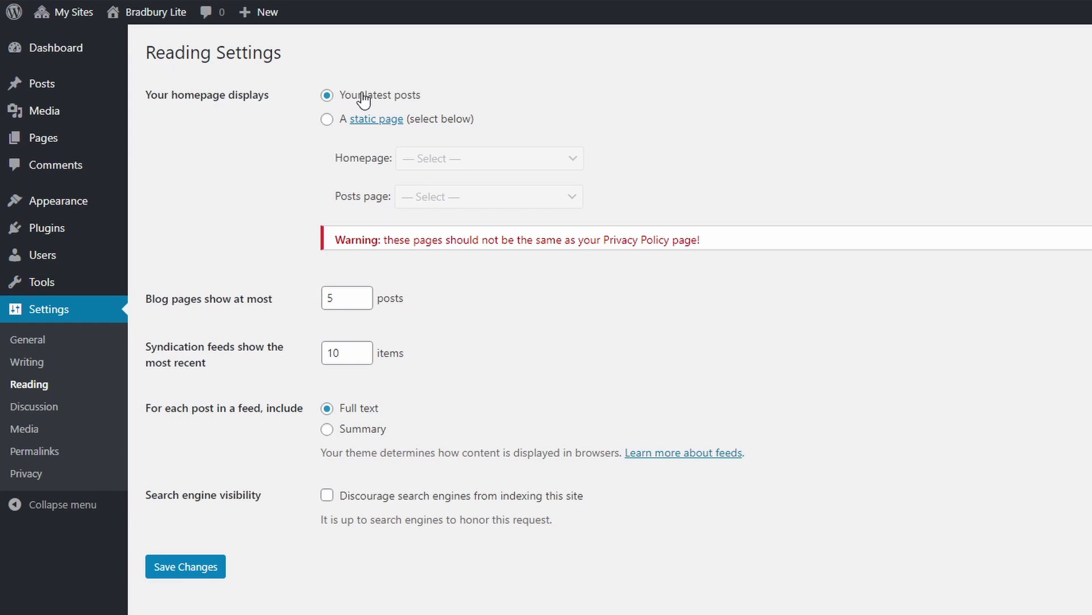
left_click(327, 119)
left_click(434, 164)
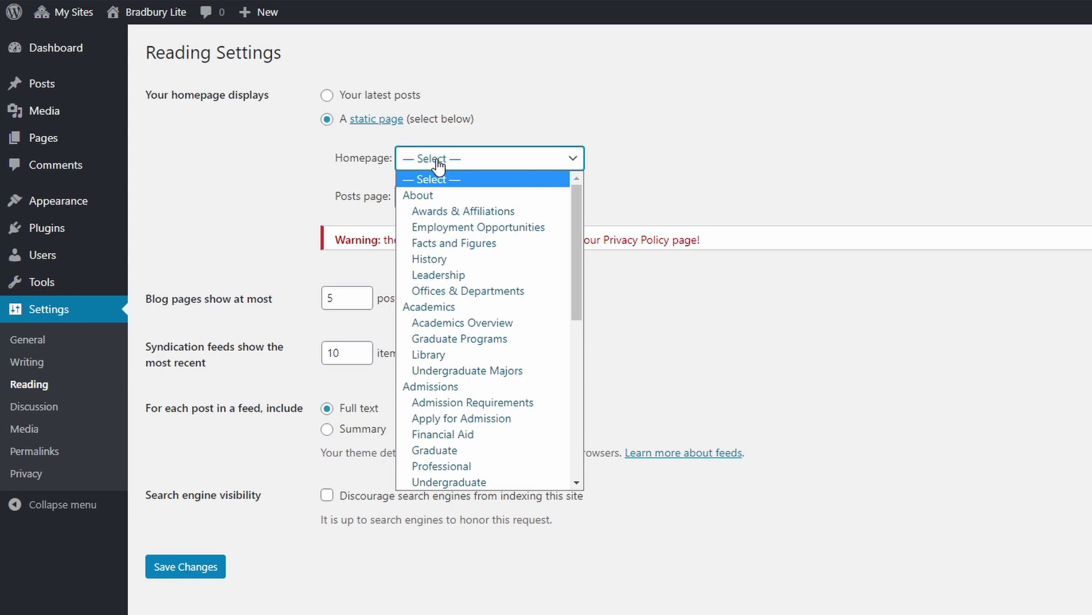
left_click(449, 195)
left_click(492, 199)
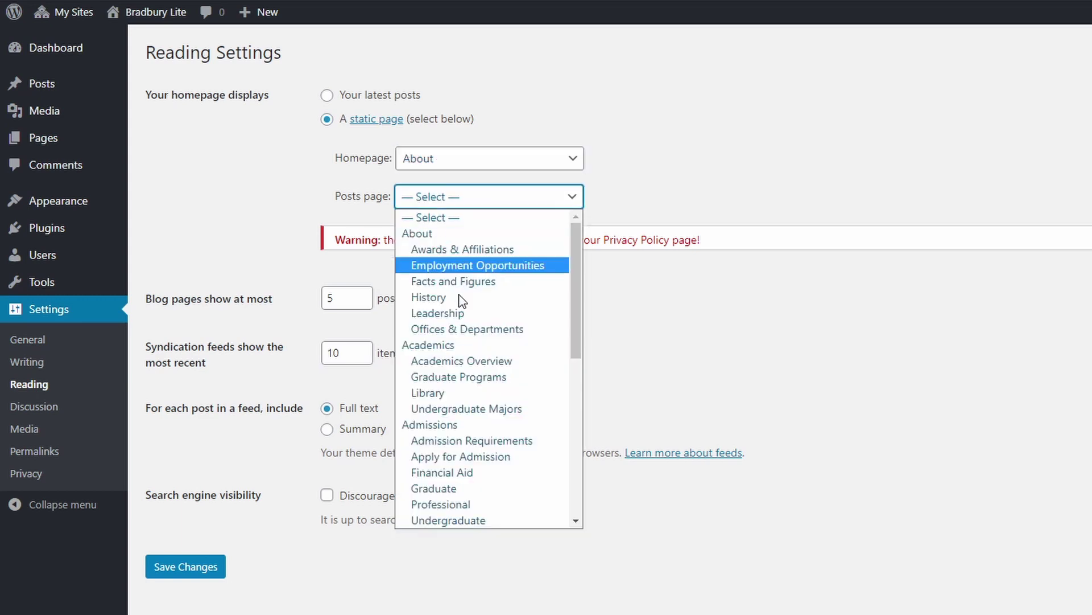
scroll(478, 319, "down", 6)
left_click(436, 298)
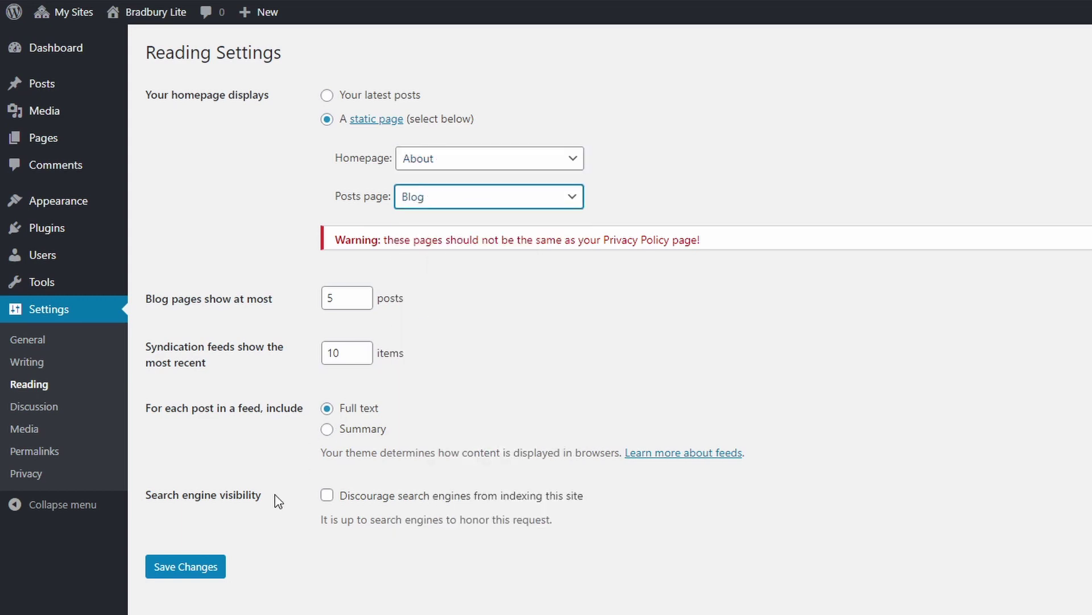
left_click(190, 566)
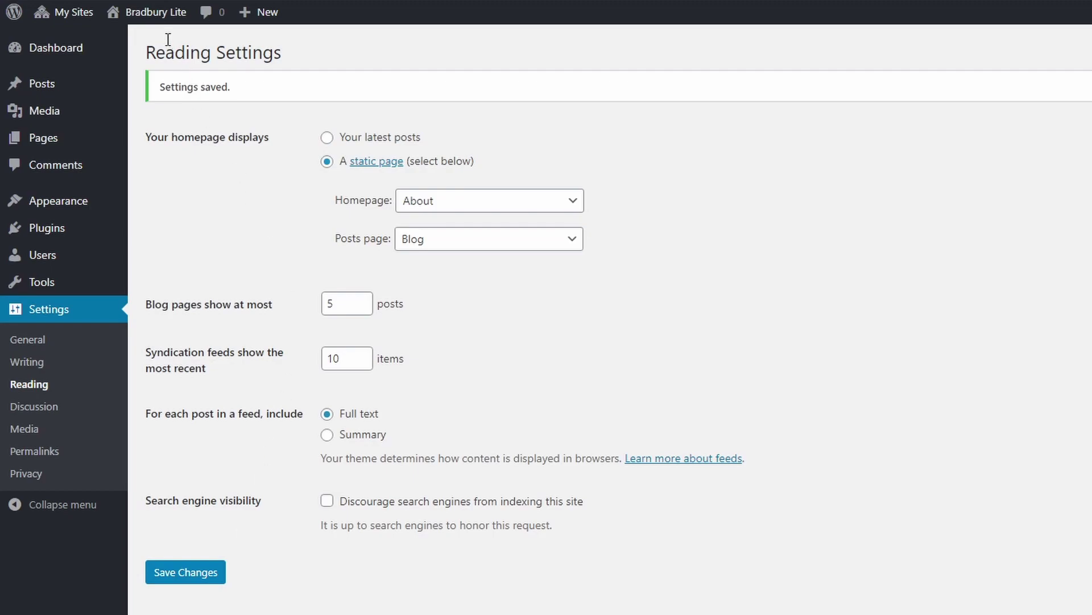
- Check the new static homepage on the site and open its About page for editing in a new browser tab
left_click(153, 13)
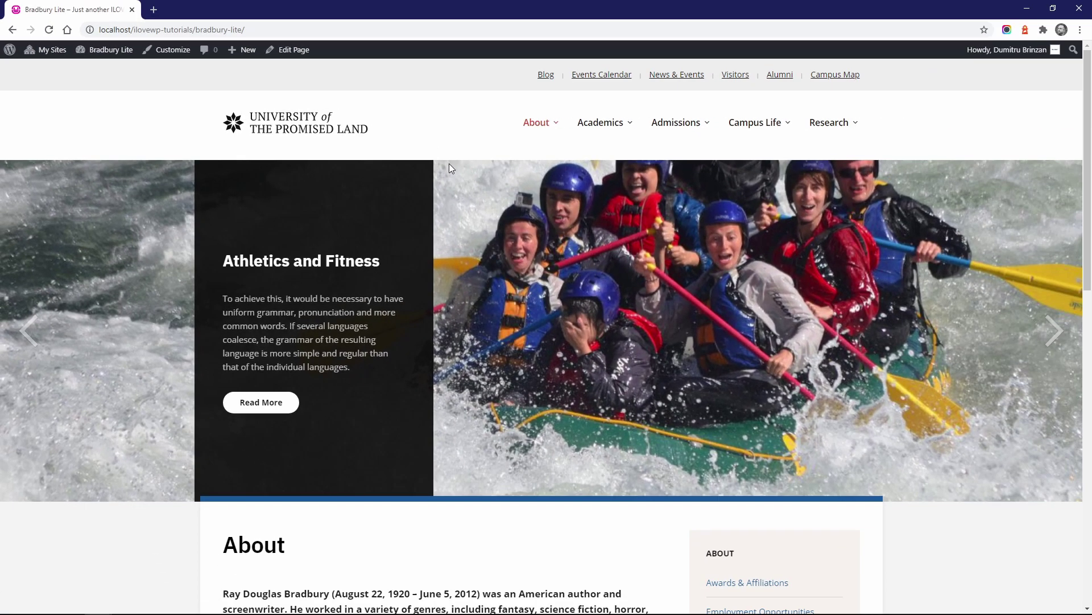
scroll(455, 168, "down", 11)
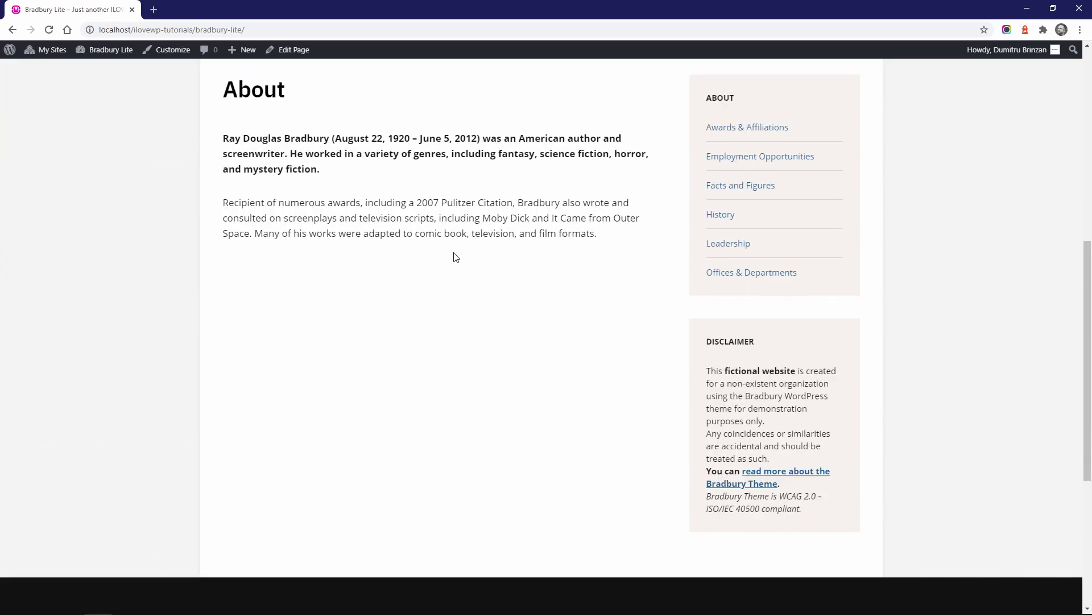
scroll(455, 268, "down", 2)
scroll(456, 267, "up", 7)
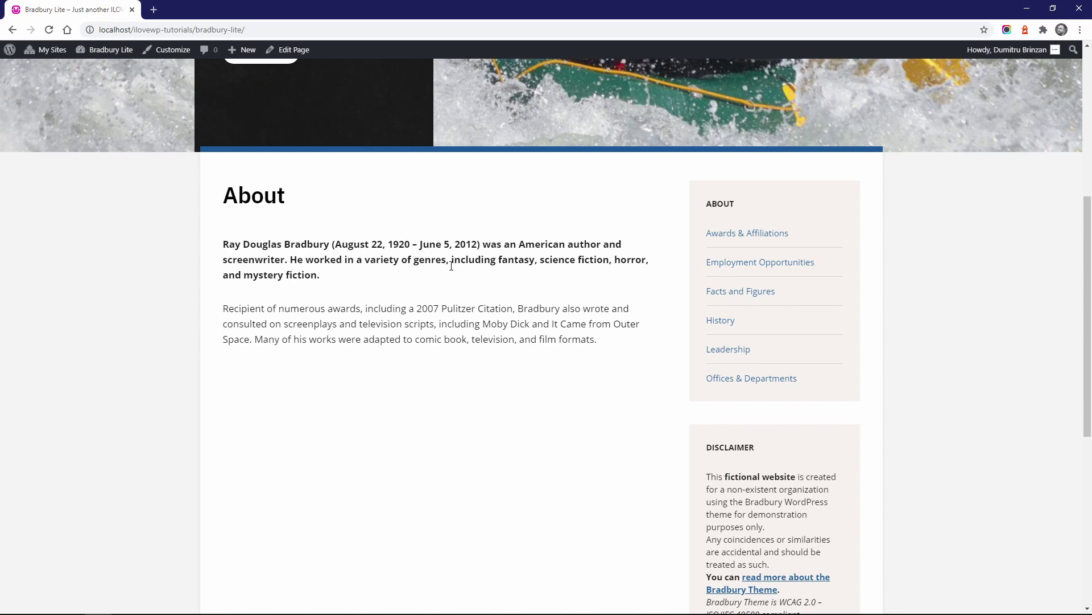
scroll(448, 265, "up", 1)
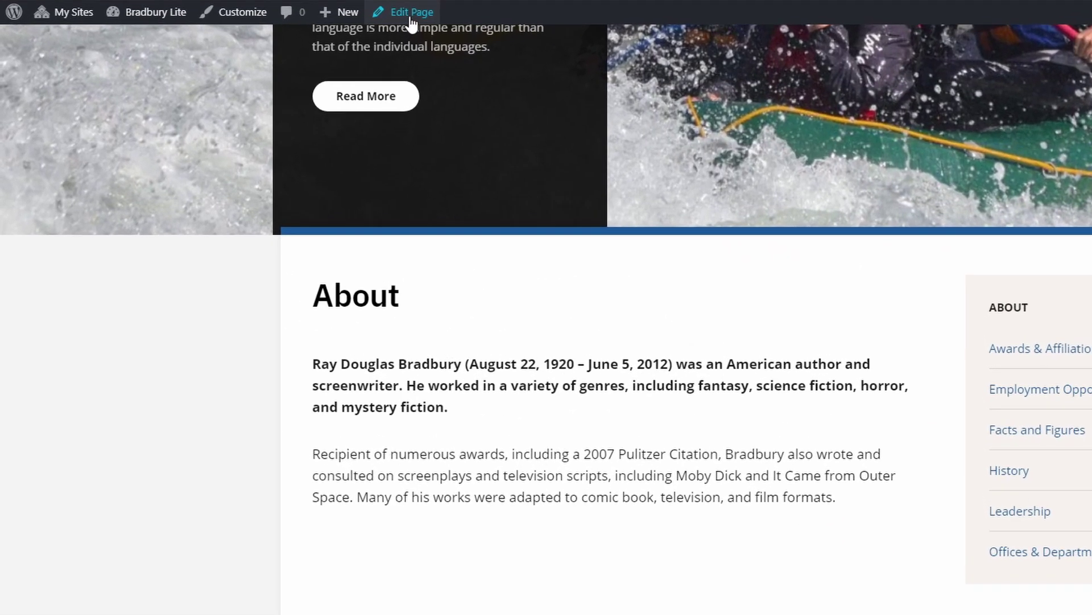
right_click(293, 50)
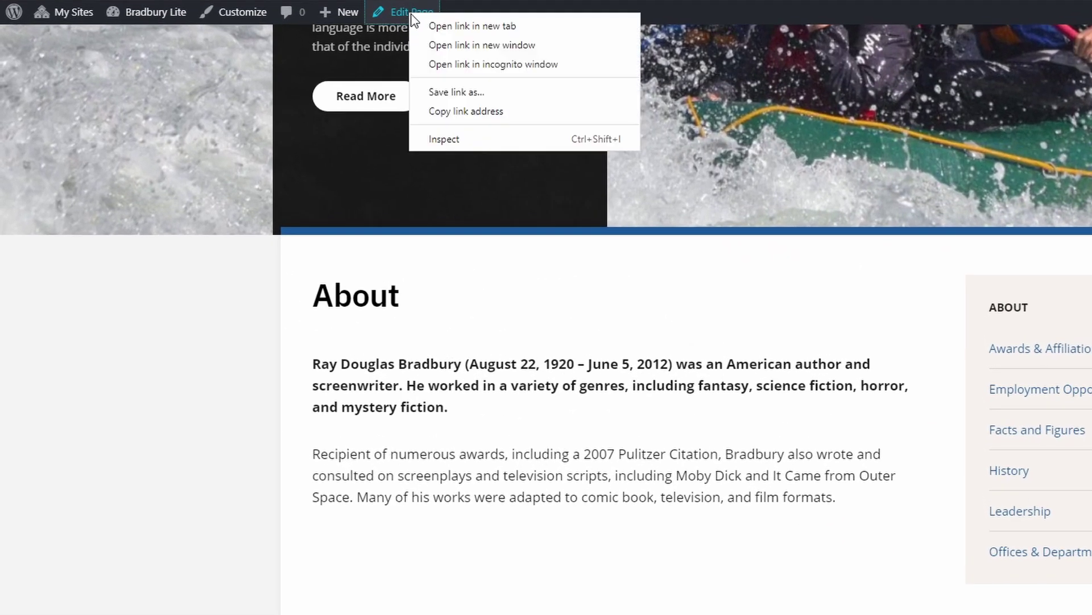
left_click(427, 27)
key("ctrl+Tab")
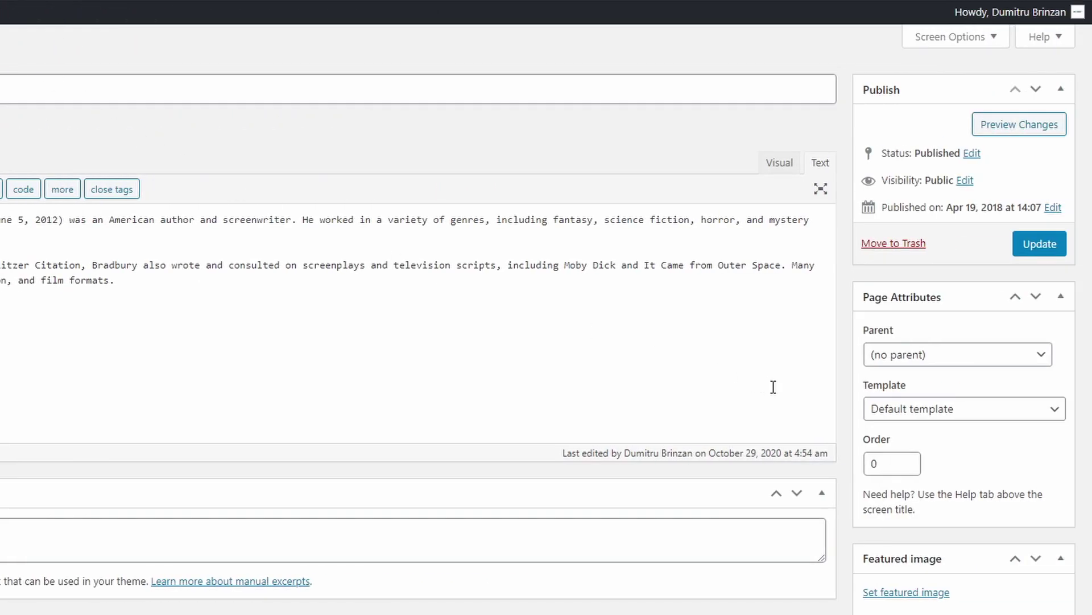
- Assign the Homepage: Only Widgets template to the About page, update the page and check the homepage
left_click(902, 413)
left_click(896, 462)
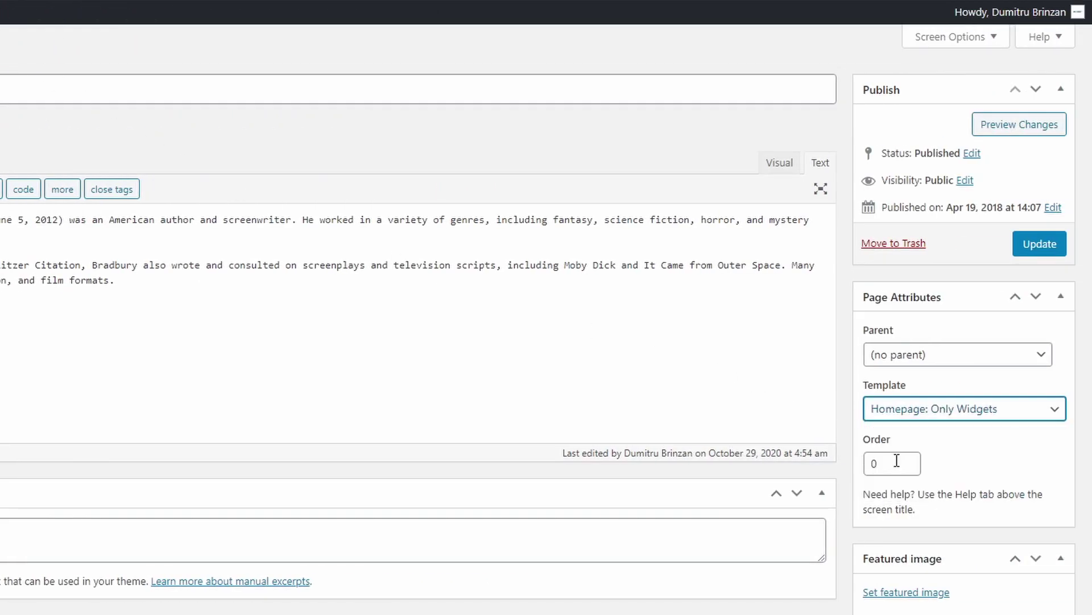
left_click(1033, 249)
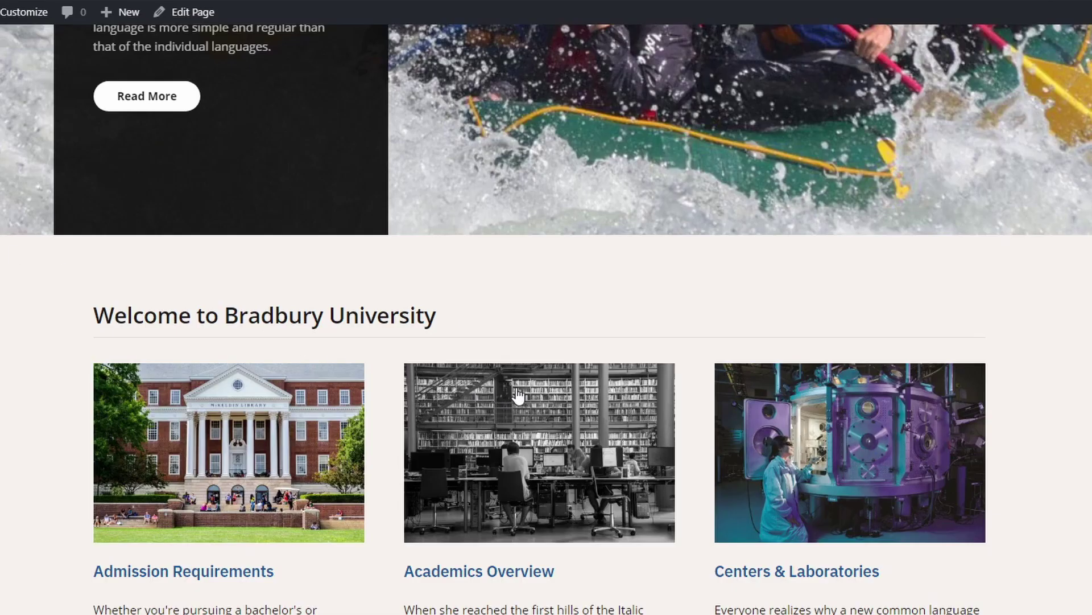
scroll(535, 393, "down", 5)
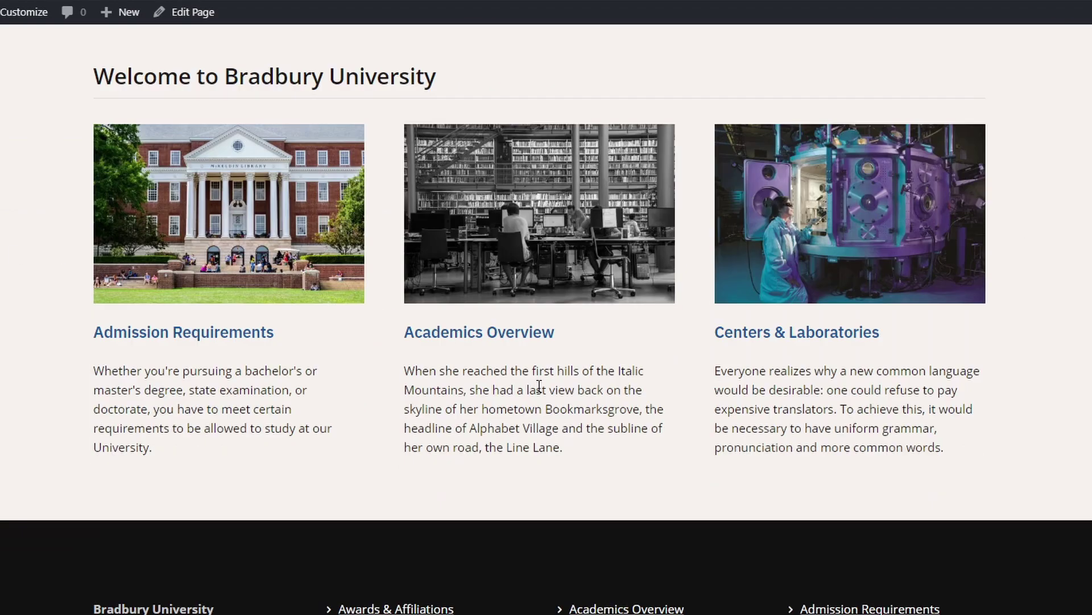
scroll(535, 427, "up", 4)
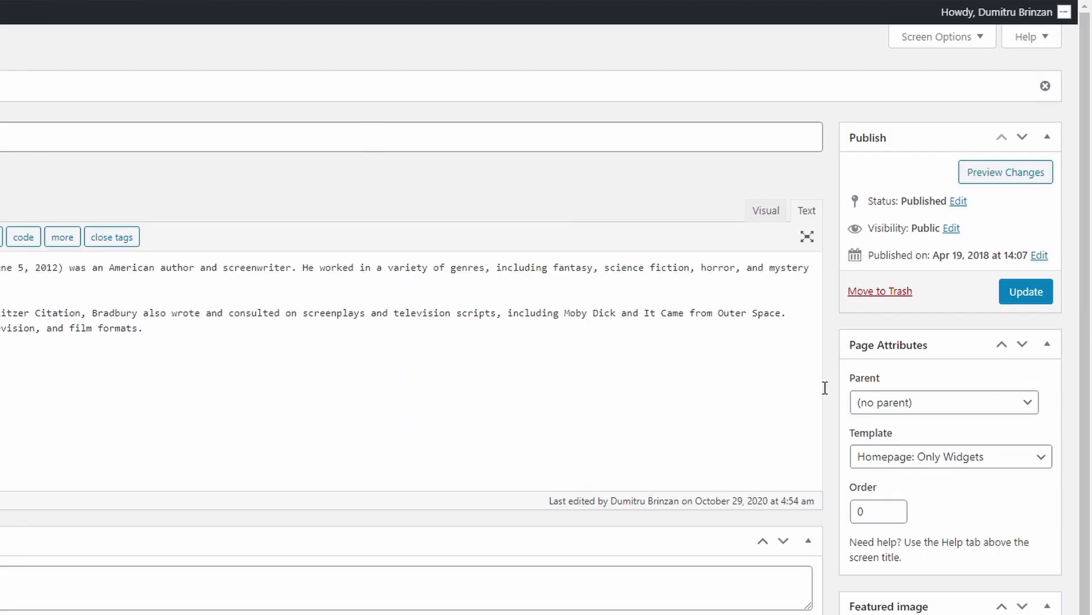
- Assign the Homepage: Widgets + Page Content template to the About page, update it and check the homepage
left_click(890, 456)
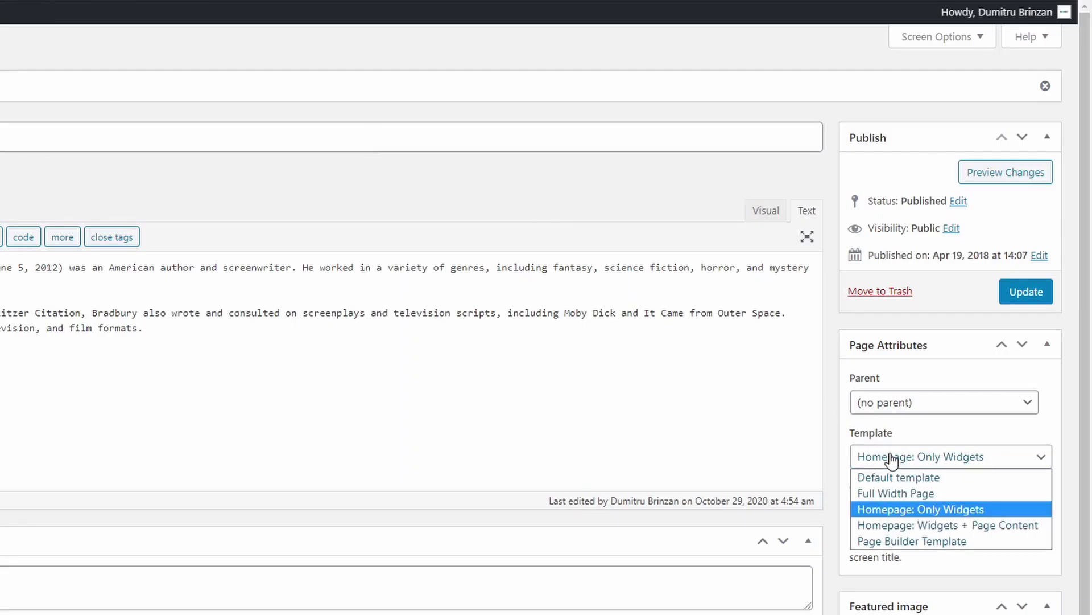
left_click(971, 523)
left_click(1026, 292)
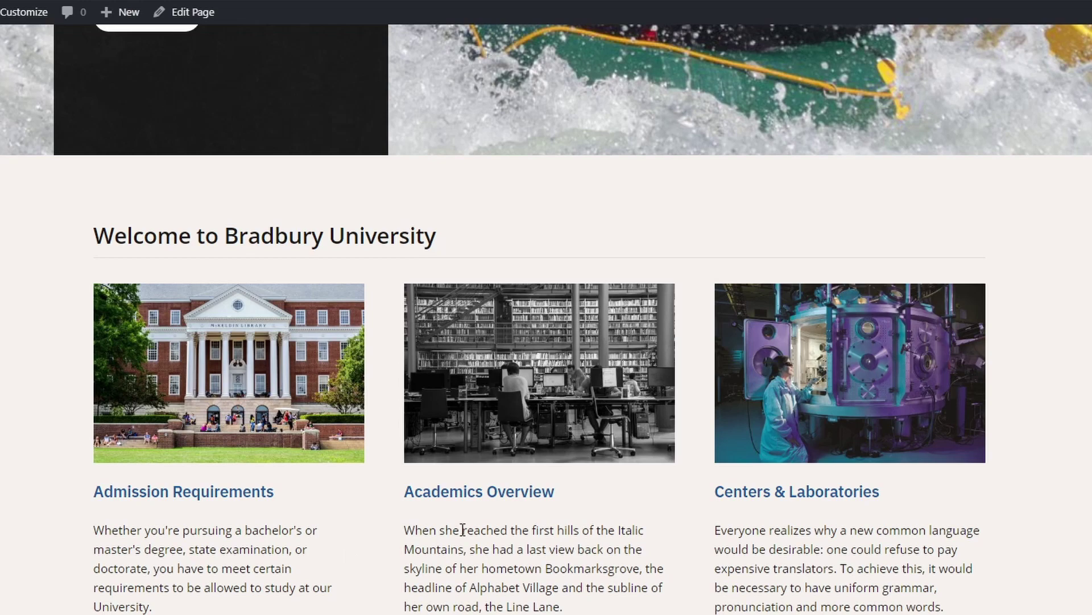
scroll(517, 555, "down", 10)
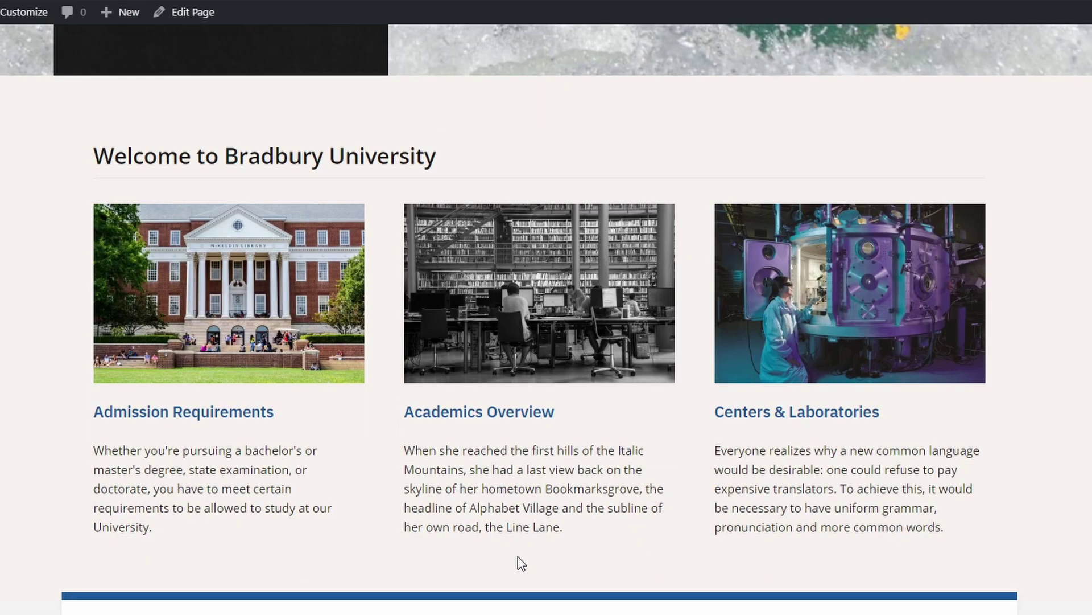
scroll(516, 543, "up", 10)
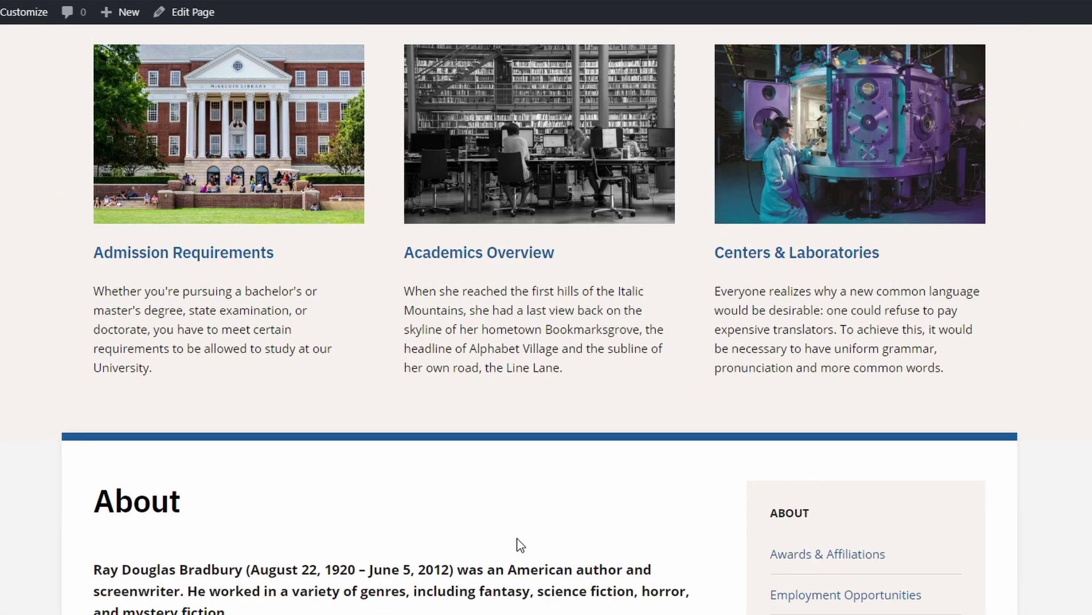
scroll(304, 256, "down", 4)
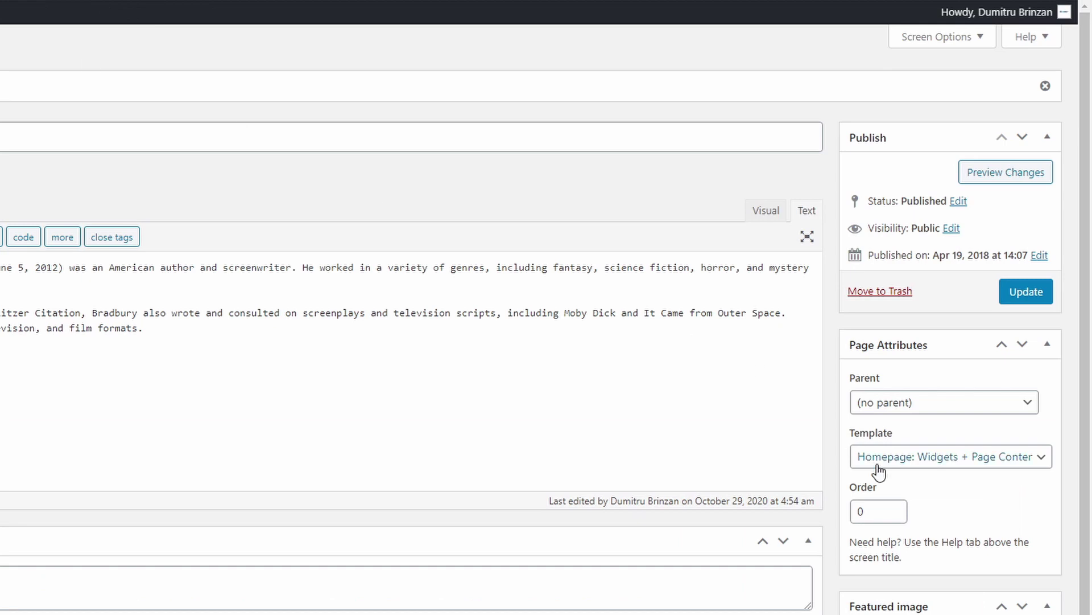
- Set the About page's template back to Default template and update the page
left_click(879, 471)
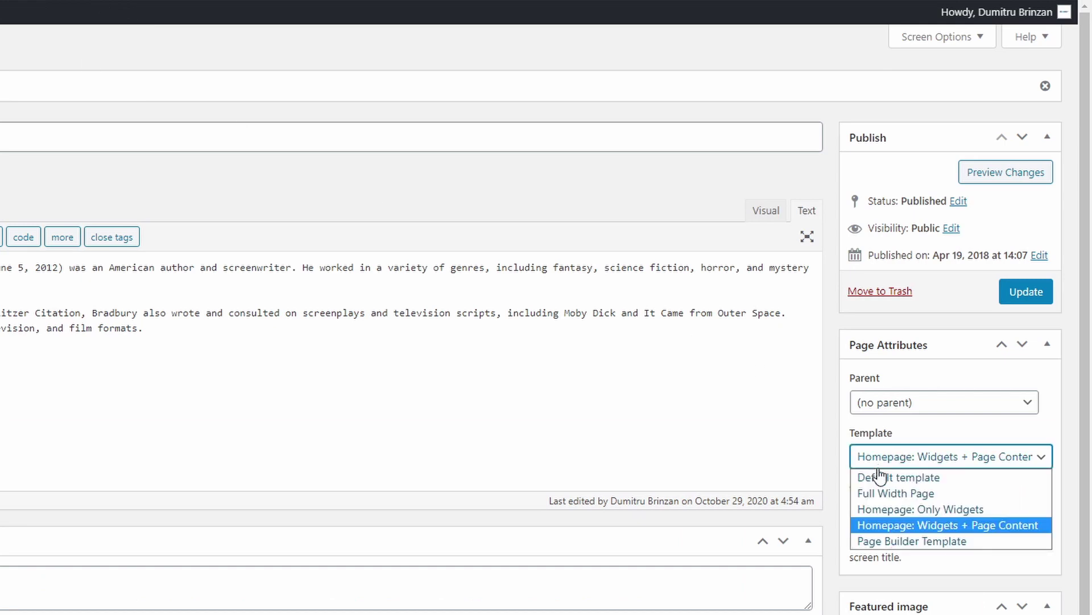
left_click(888, 476)
left_click(1023, 294)
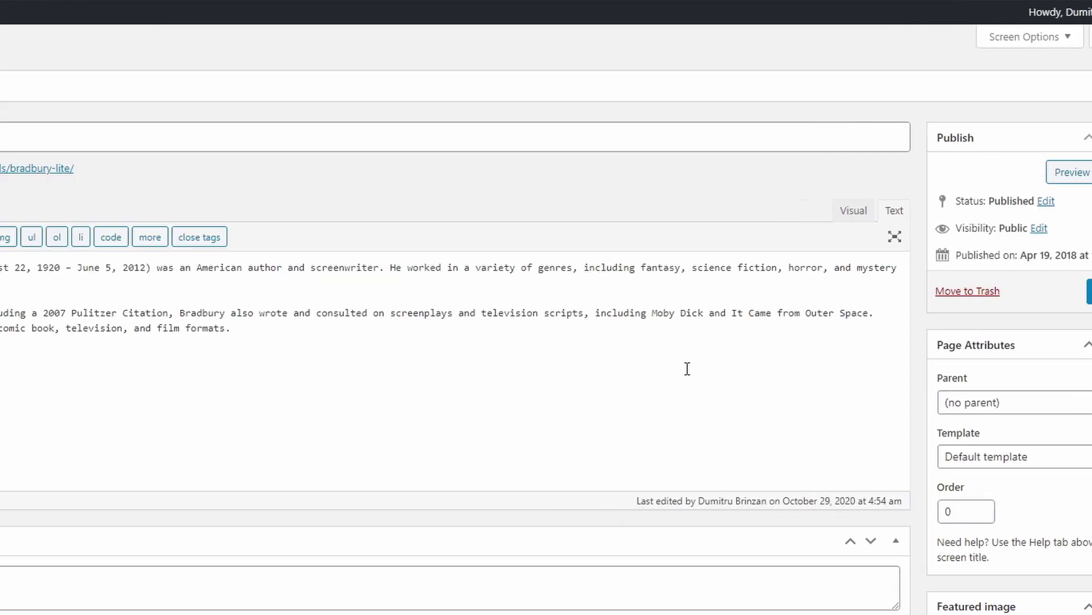
- In the reading settings, make the homepage display the latest posts and save the changes
mouse_move(39, 367)
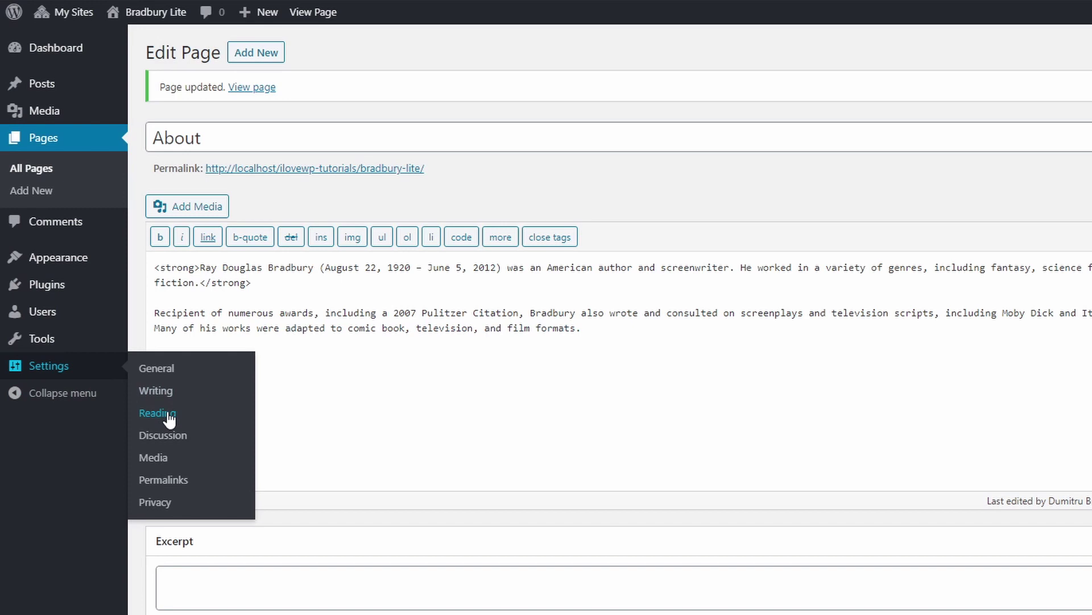
left_click(167, 416)
left_click(335, 97)
left_click(200, 530)
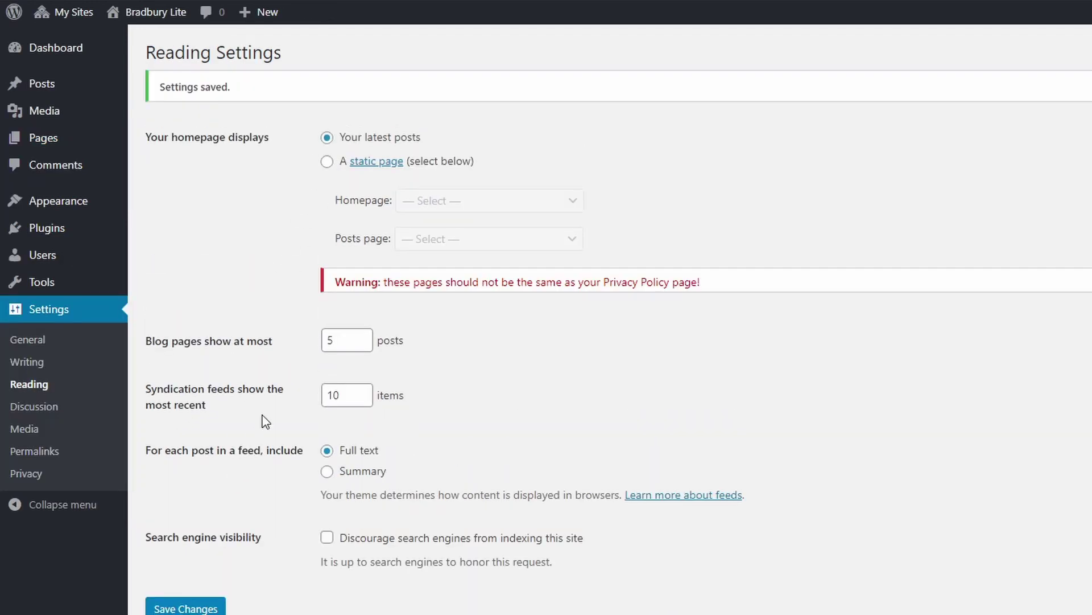
- Customize the site from its homepage, open the theme's General Settings and bring the Recent Posts section into the preview
key("ctrl+Tab")
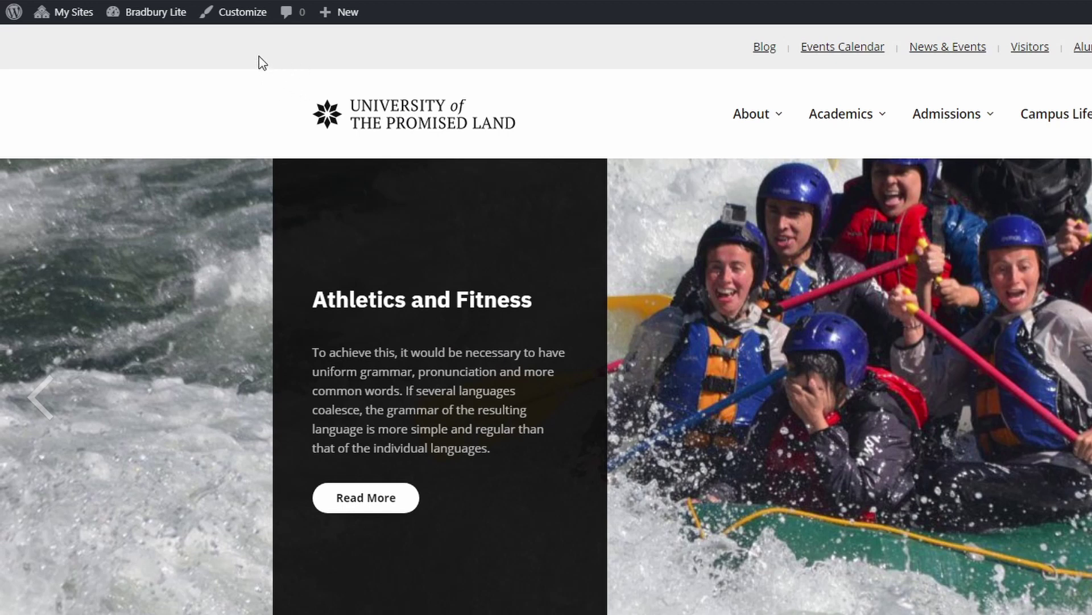
left_click(244, 19)
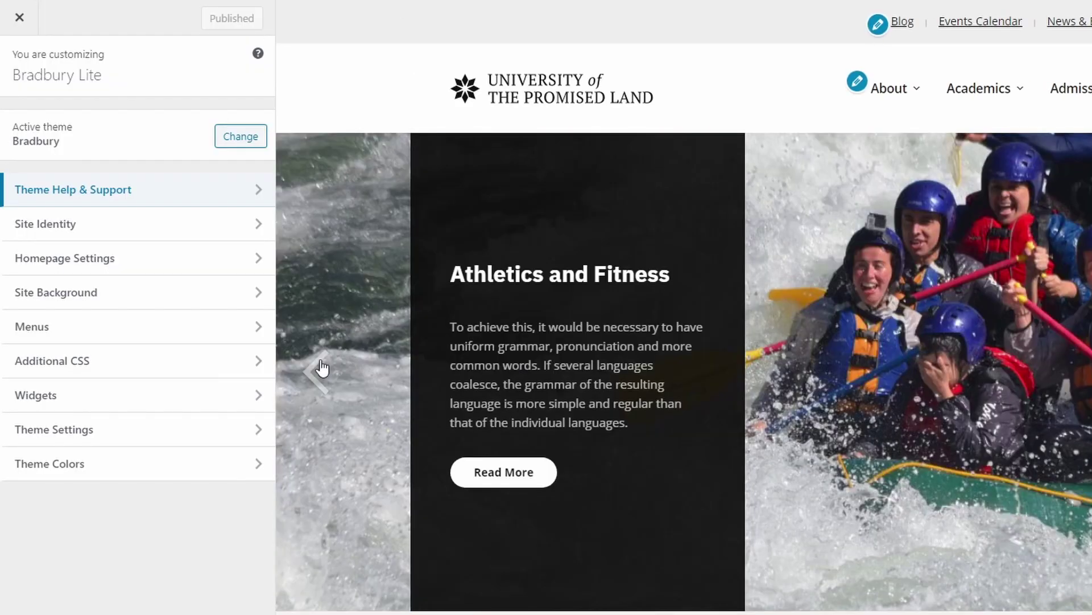
left_click(261, 432)
left_click(259, 123)
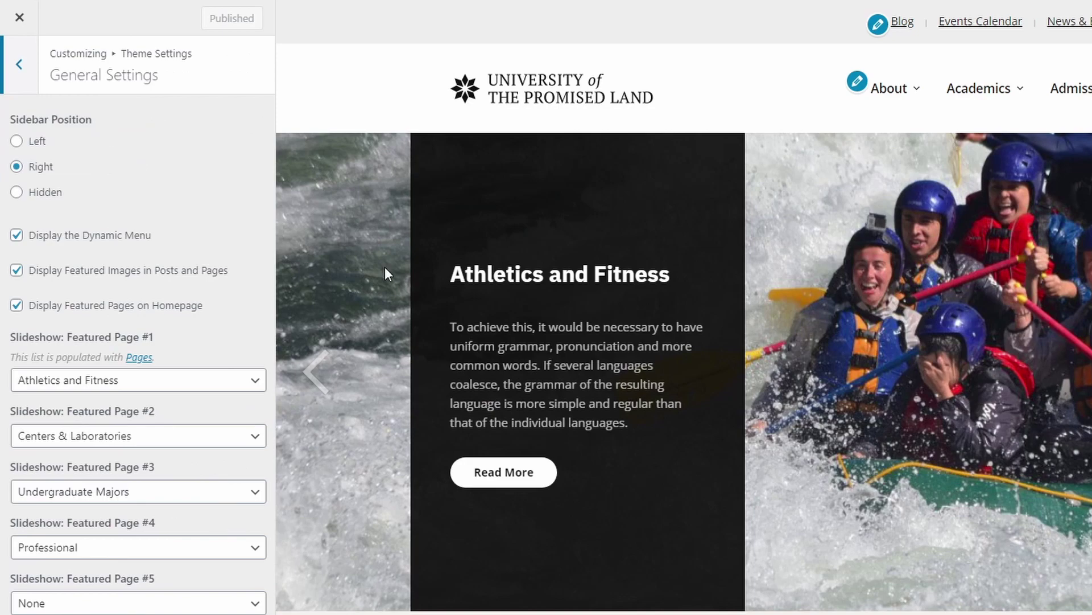
scroll(634, 473, "down", 15)
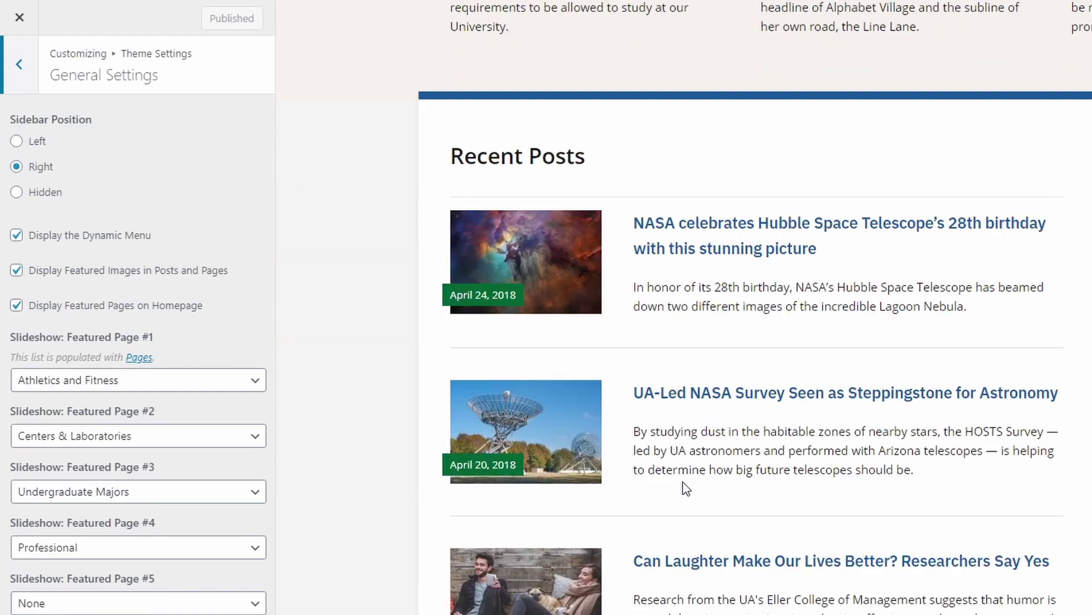
- Try the Left, Right and Hidden sidebar positions on the homepage preview
left_click(36, 142)
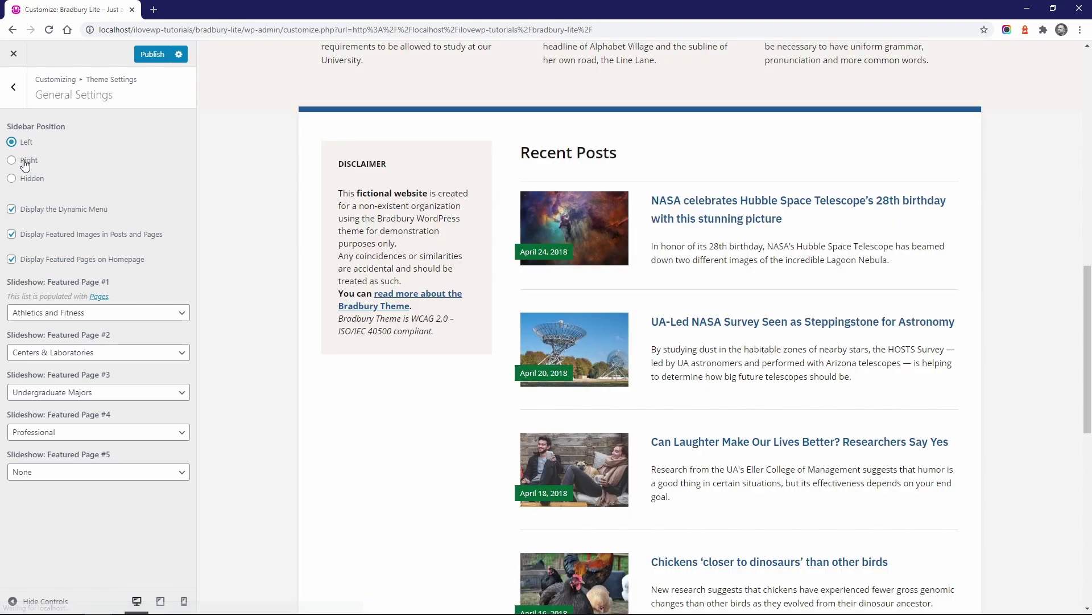
left_click(24, 163)
left_click(26, 180)
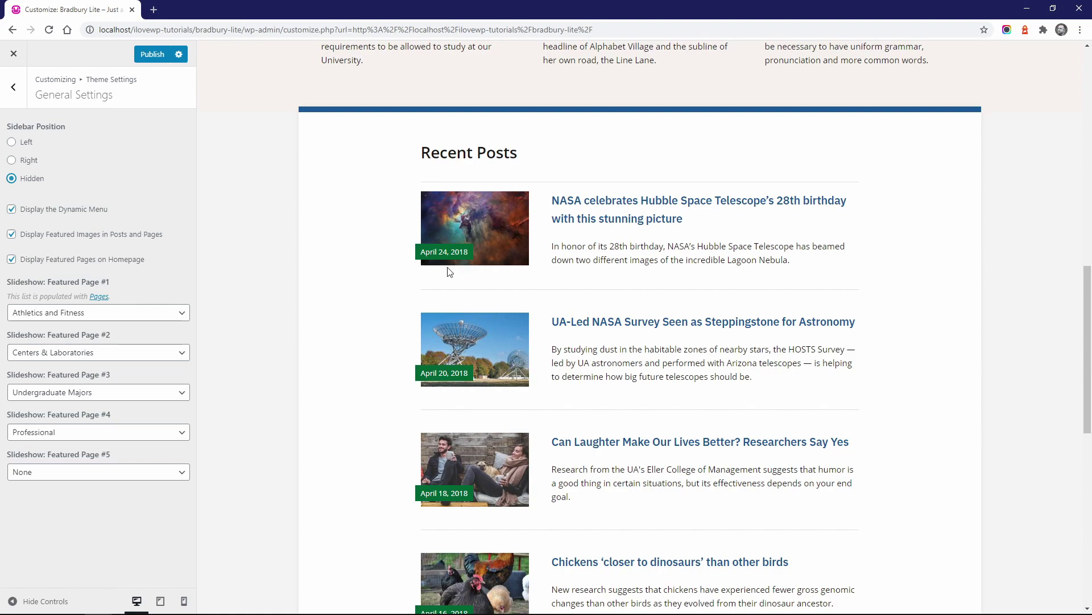
- Return the sidebar position to Right and open the Academics Overview page in the preview to check its sidebar
scroll(450, 272, "up", 6)
left_click(606, 251)
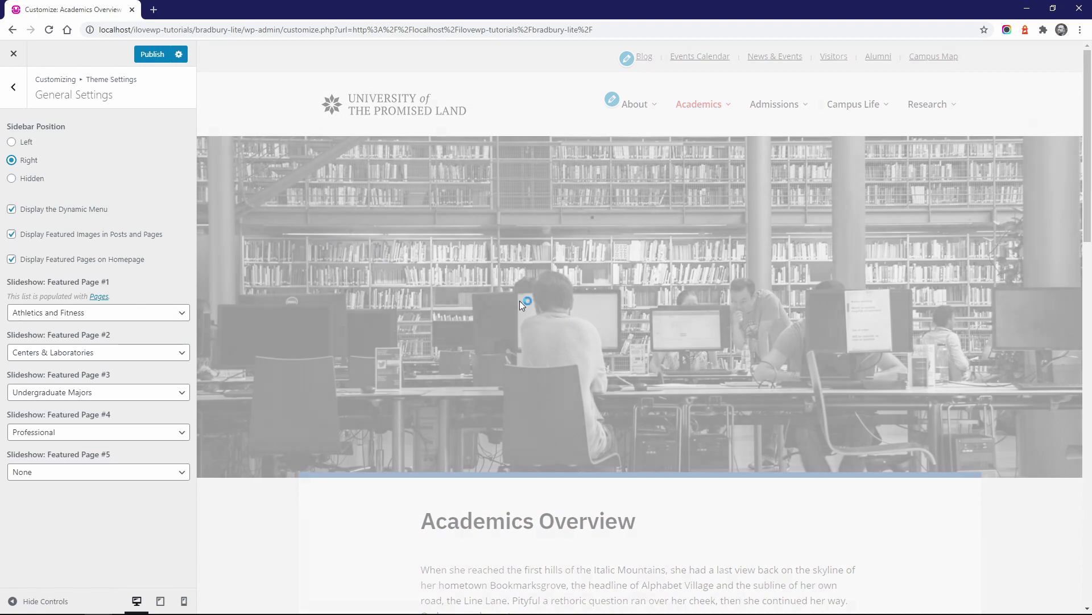
scroll(520, 108, "down", 4)
scroll(512, 188, "down", 2)
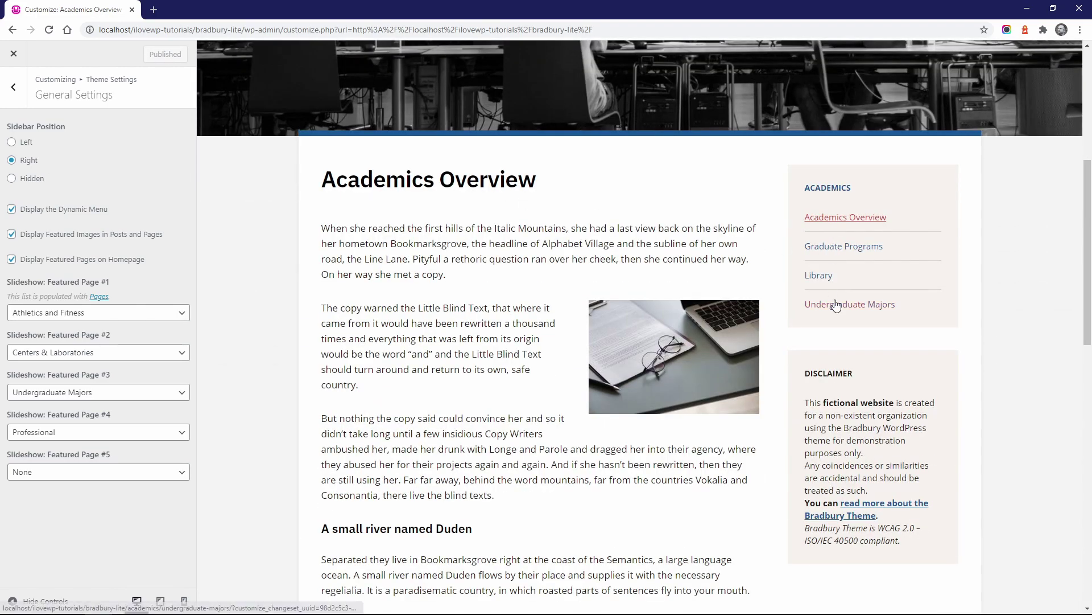
- Turn the Dynamic Menu and the featured images in posts and pages off and on again, comparing the Academics Overview preview
left_click(76, 212)
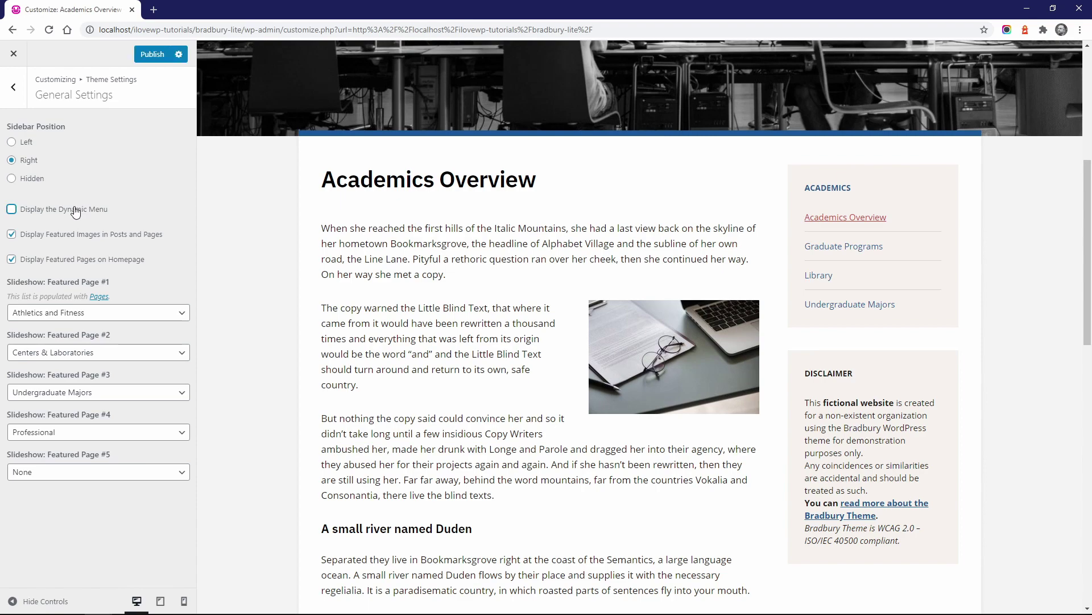
left_click(75, 210)
scroll(350, 260, "up", 5)
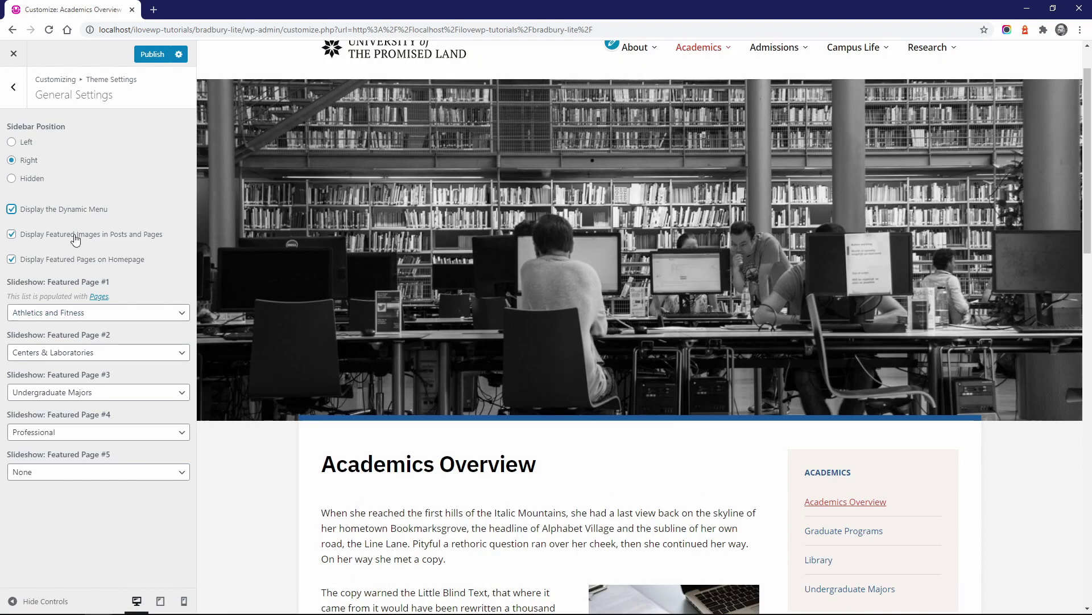
left_click(76, 239)
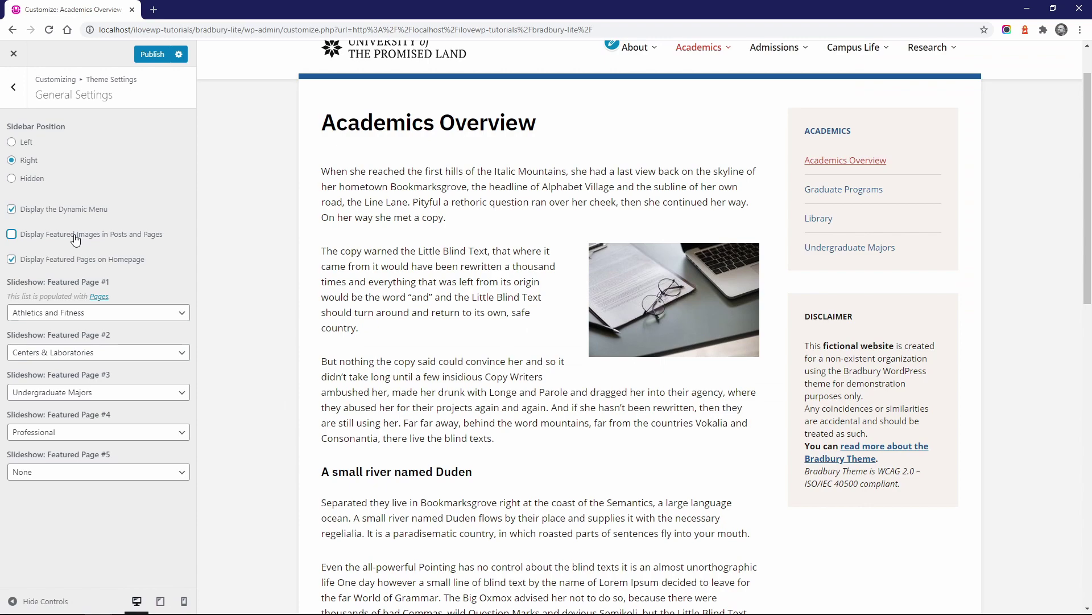
left_click(76, 239)
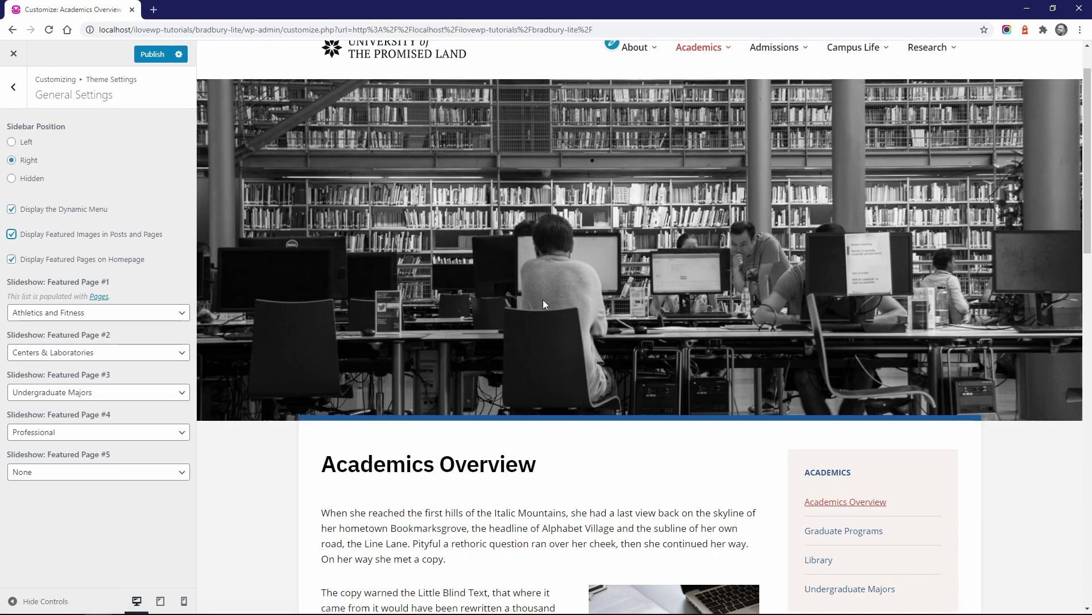
scroll(510, 275, "down", 3)
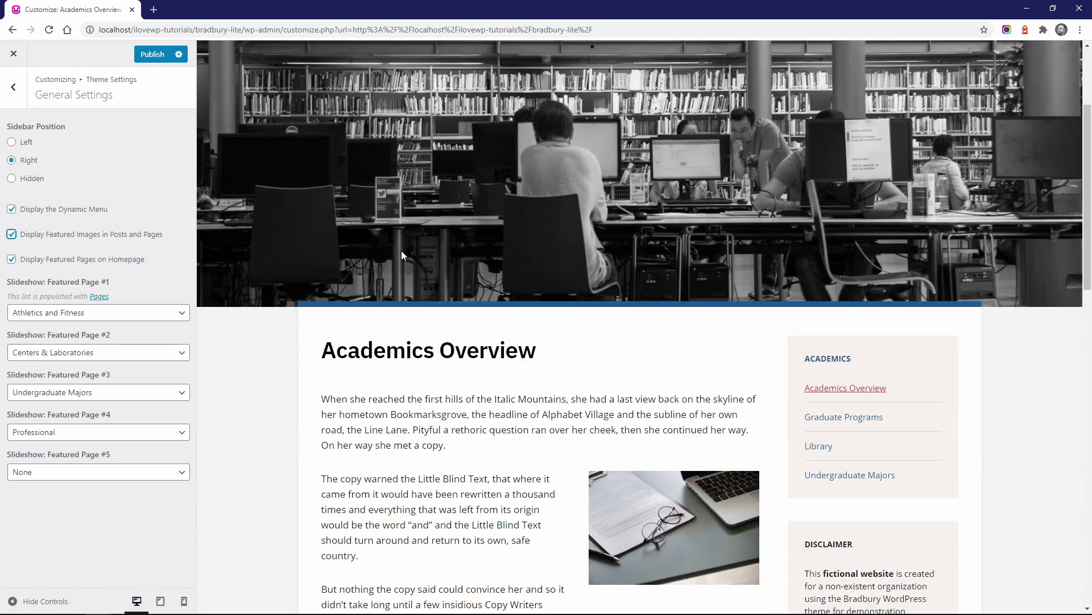
- Examine the theme's Footer settings, toggle the "Theme by AcademiaThemes" credit off and on again, and leave the theme settings
left_click(13, 87)
left_click(44, 151)
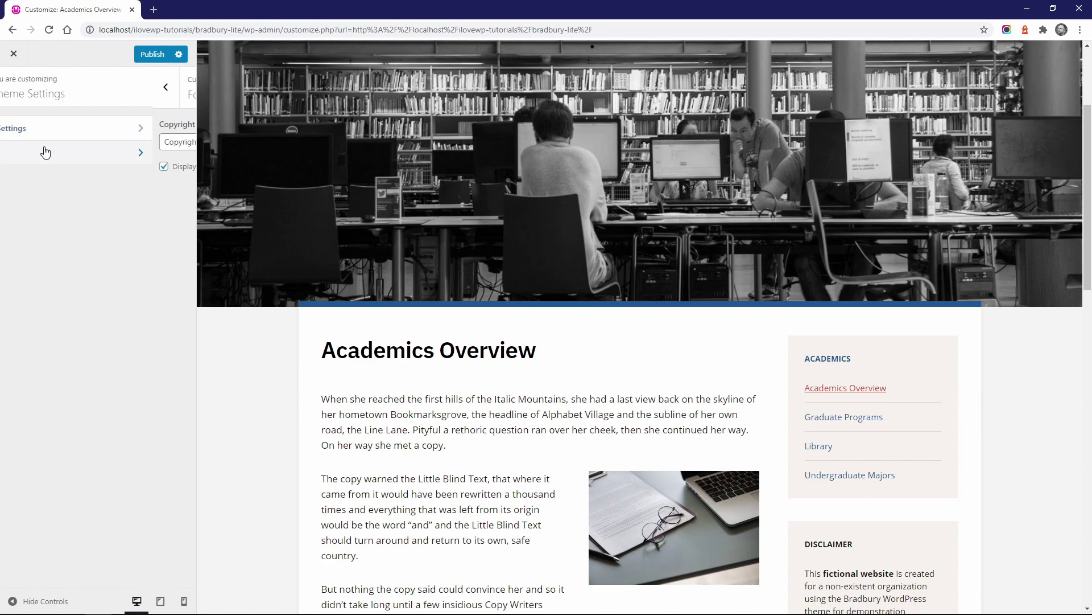
scroll(450, 293, "down", 15)
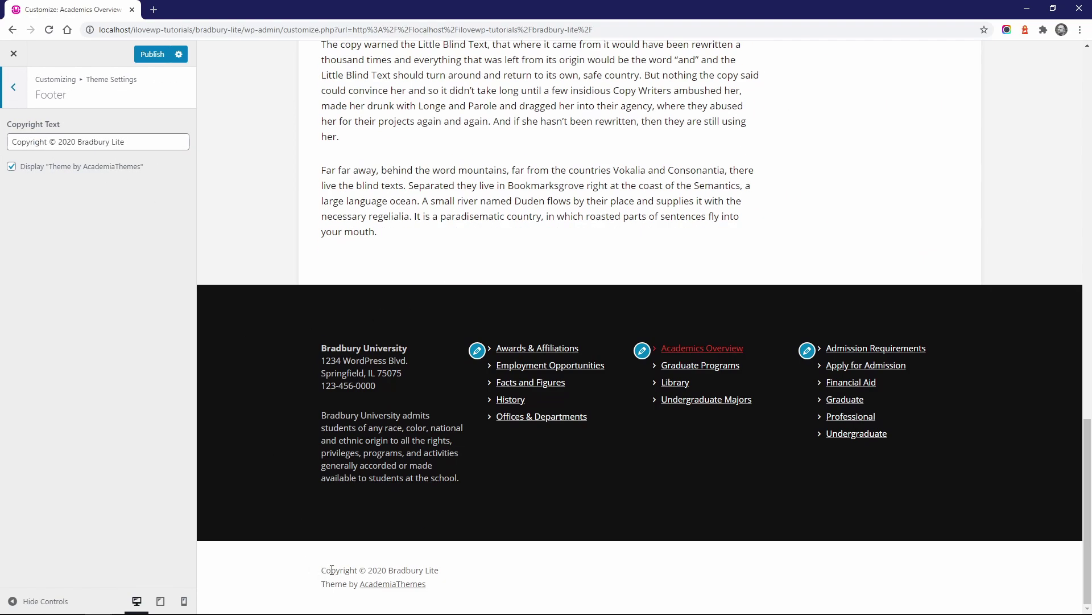
left_click(94, 171)
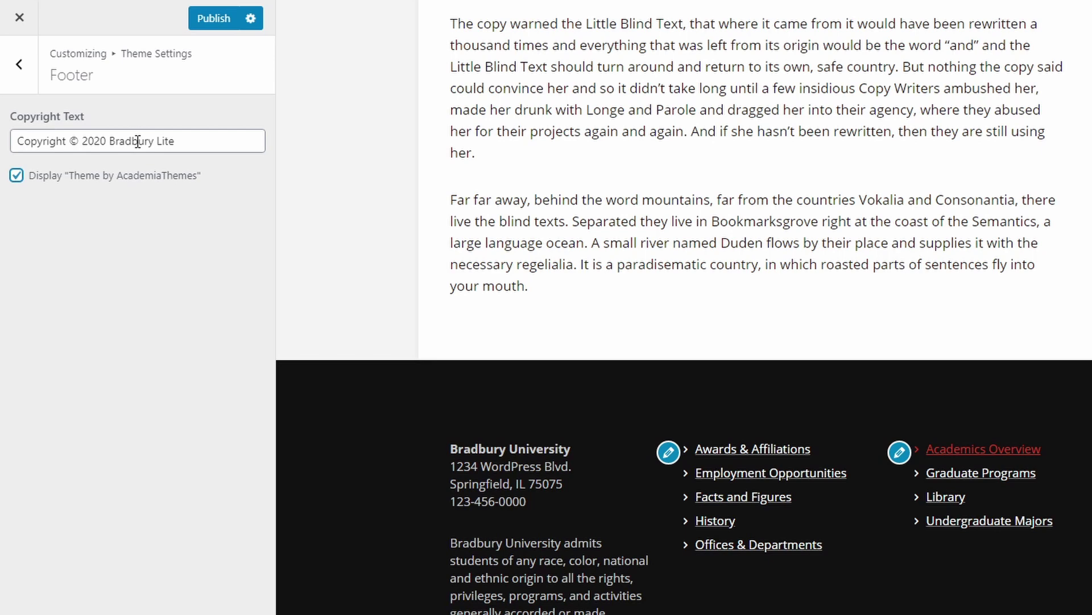
left_click(29, 78)
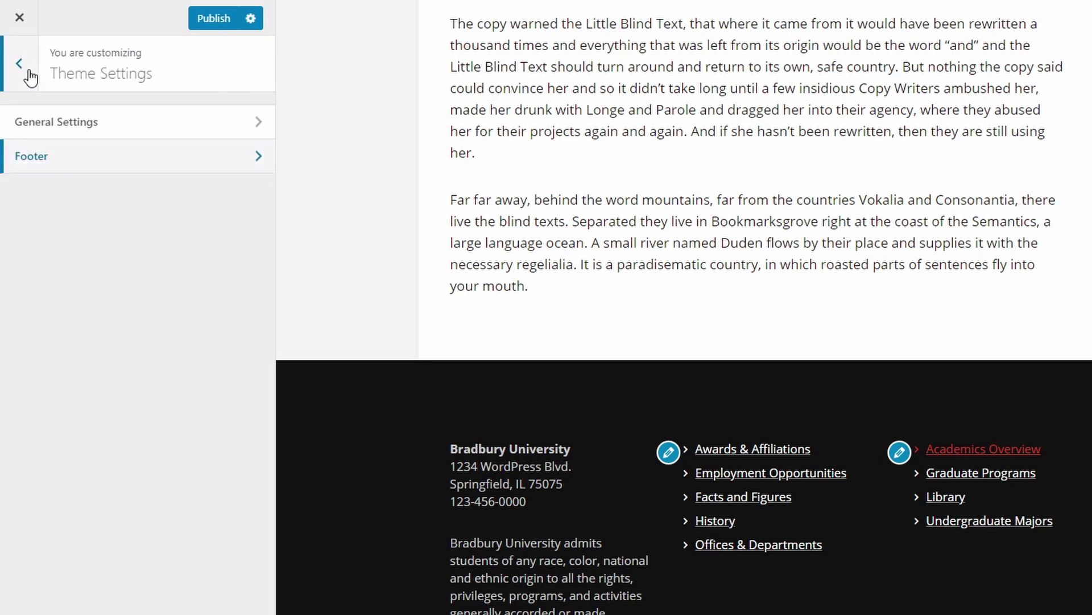
left_click(29, 78)
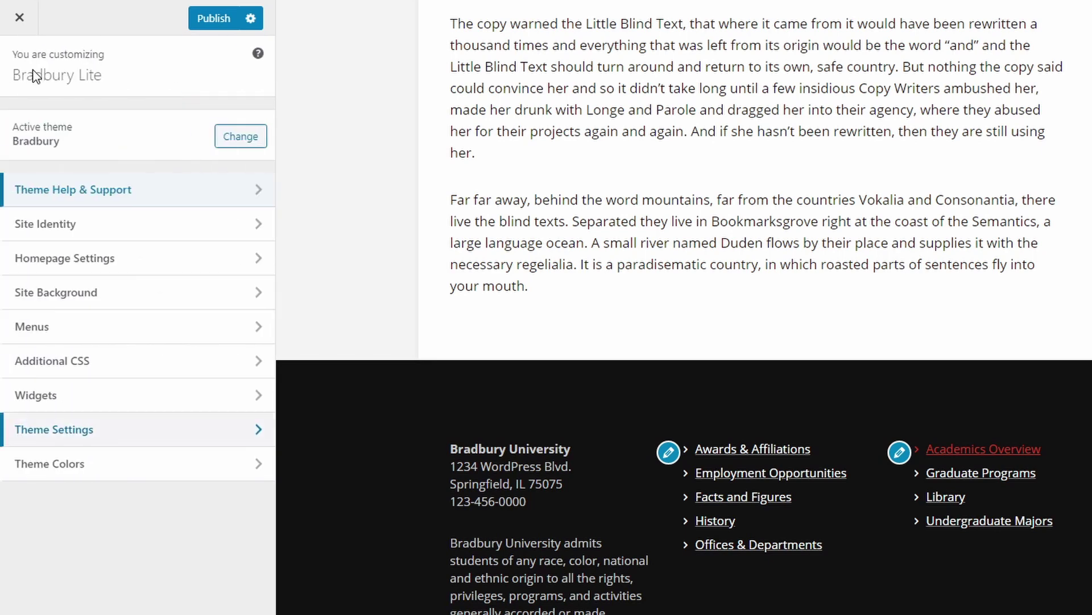
- In the general theme colors, set the Accent Color to the preset red and check the page preview
left_click(83, 465)
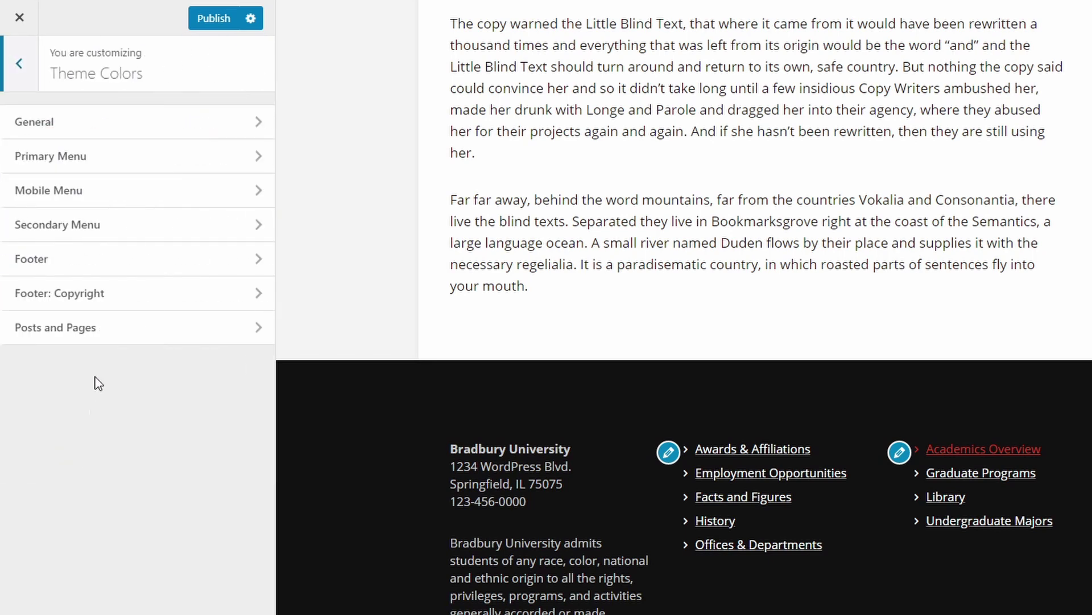
left_click(63, 125)
scroll(668, 317, "down", 1)
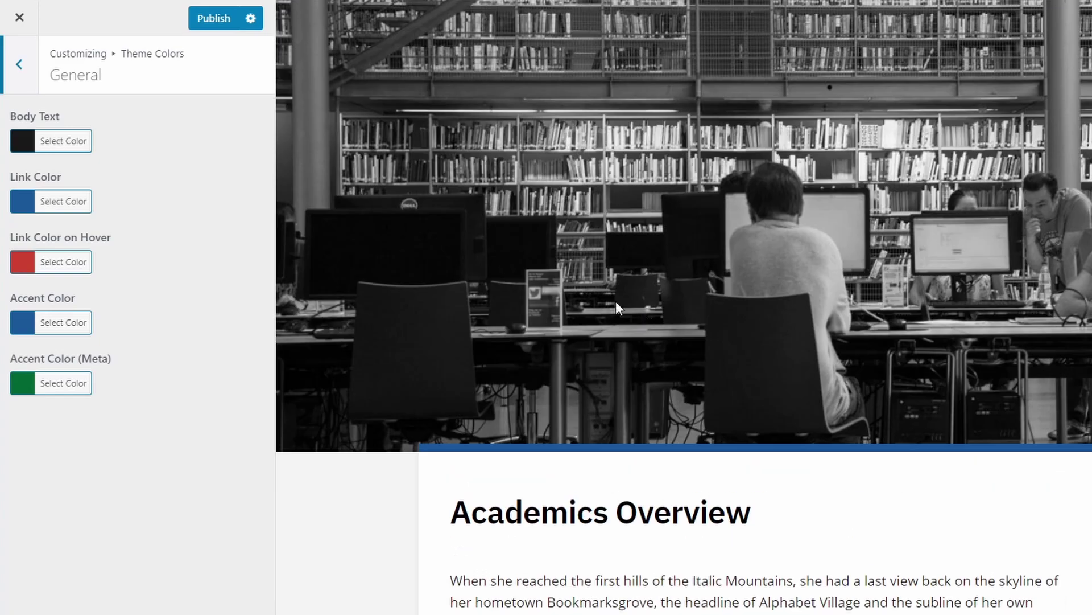
left_click(62, 325)
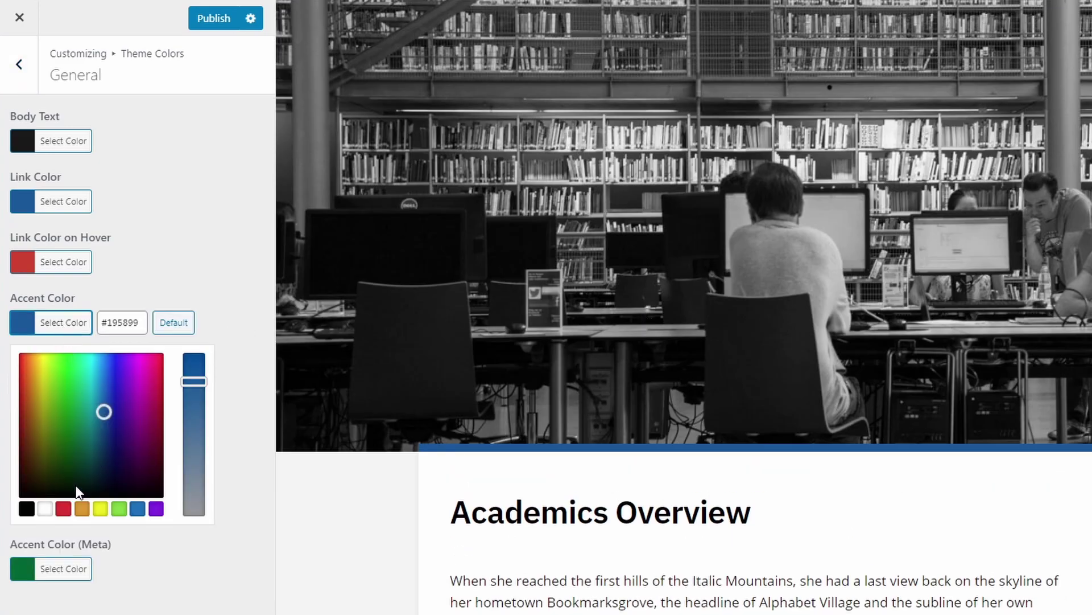
left_click(63, 508)
left_click(73, 324)
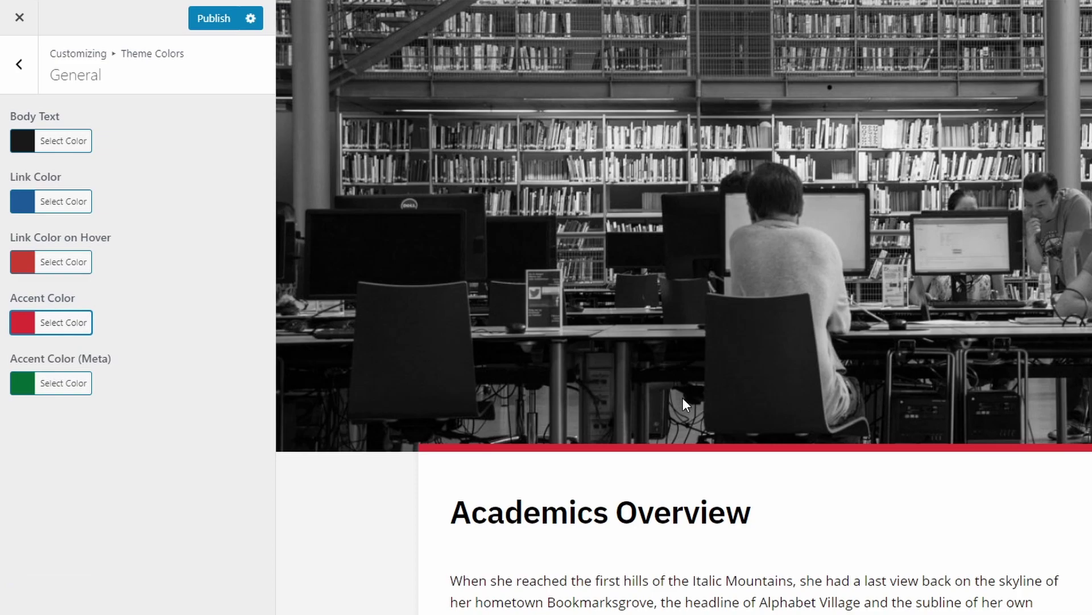
scroll(763, 374, "down", 15)
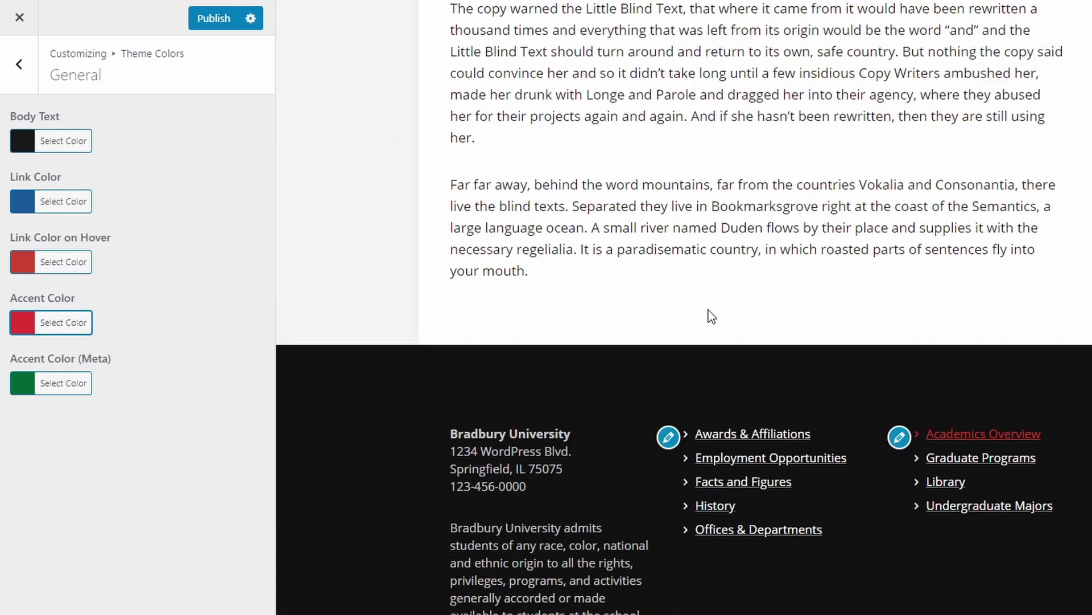
- In the footer theme colors, set the background to light grey #e8e8e8 and the text to dark grey #282828
left_click(19, 64)
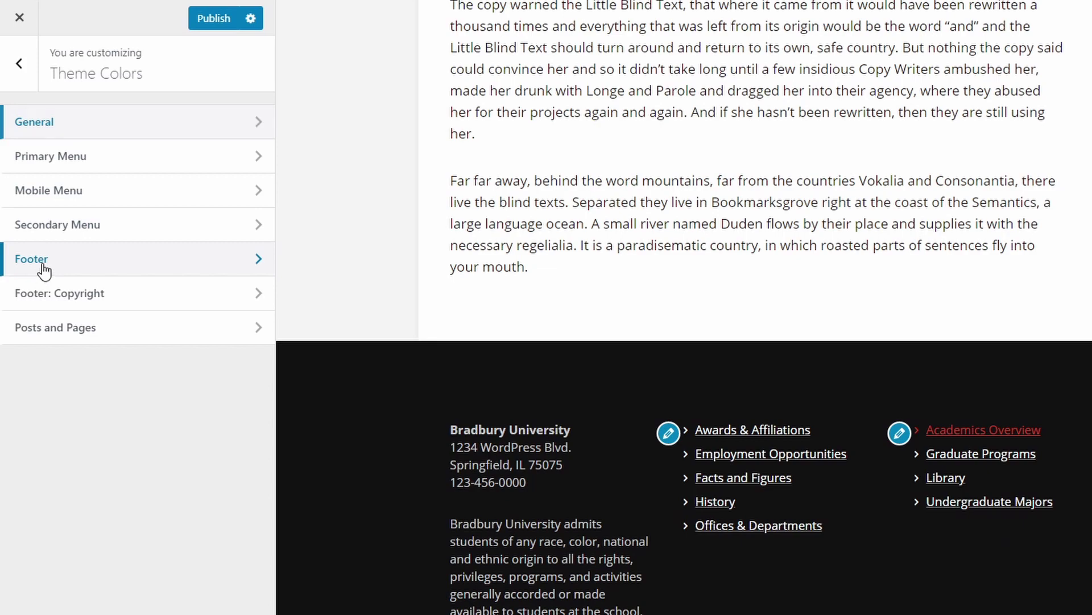
left_click(44, 273)
left_click(57, 149)
left_click_drag(72, 204, 29, 184)
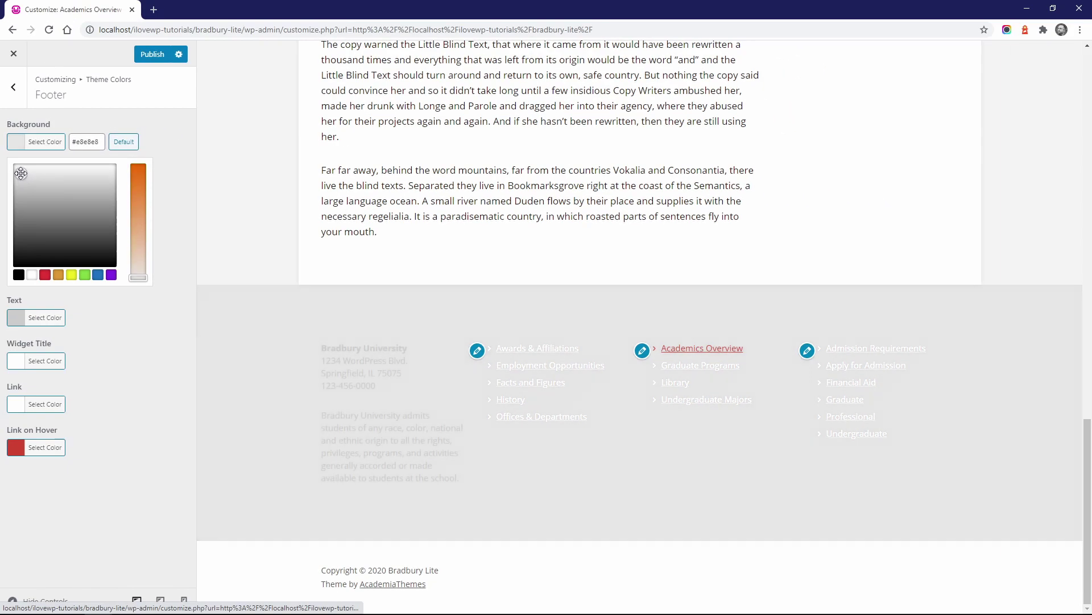
left_click(37, 143)
left_click(41, 185)
left_click_drag(34, 249, 38, 293)
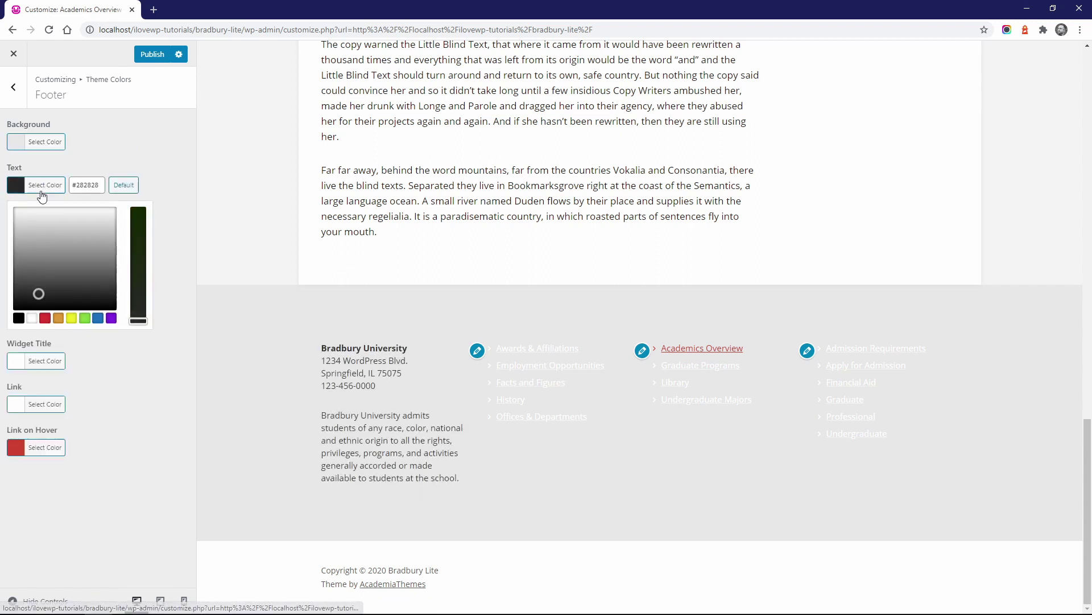
- In the footer theme colors, set the Widget Title color to the preset black and the Link color to blue #1e73be
left_click(41, 188)
left_click(41, 230)
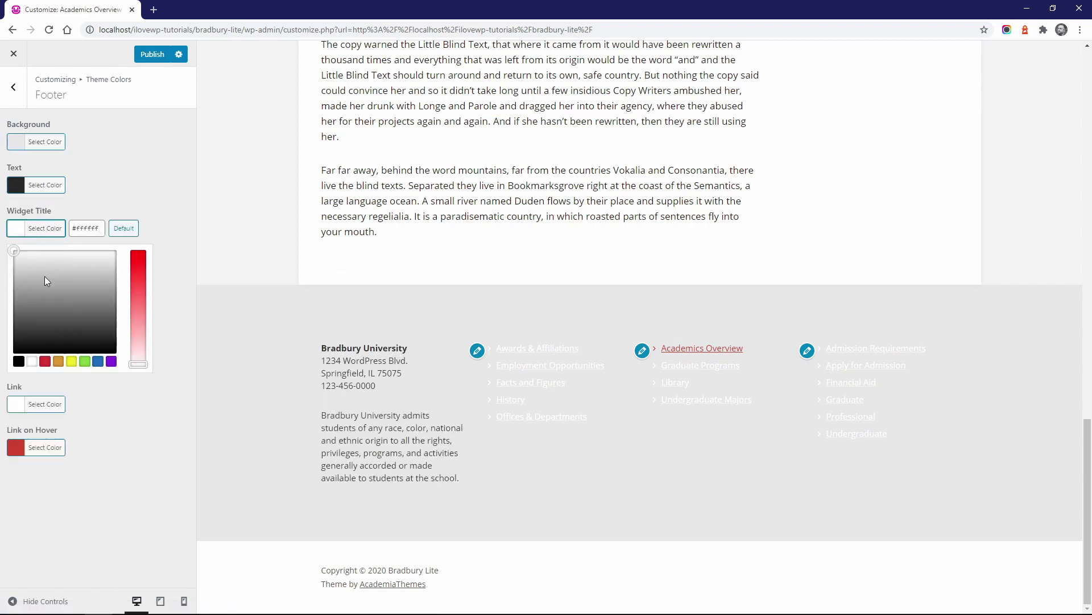
left_click(19, 360)
left_click(41, 228)
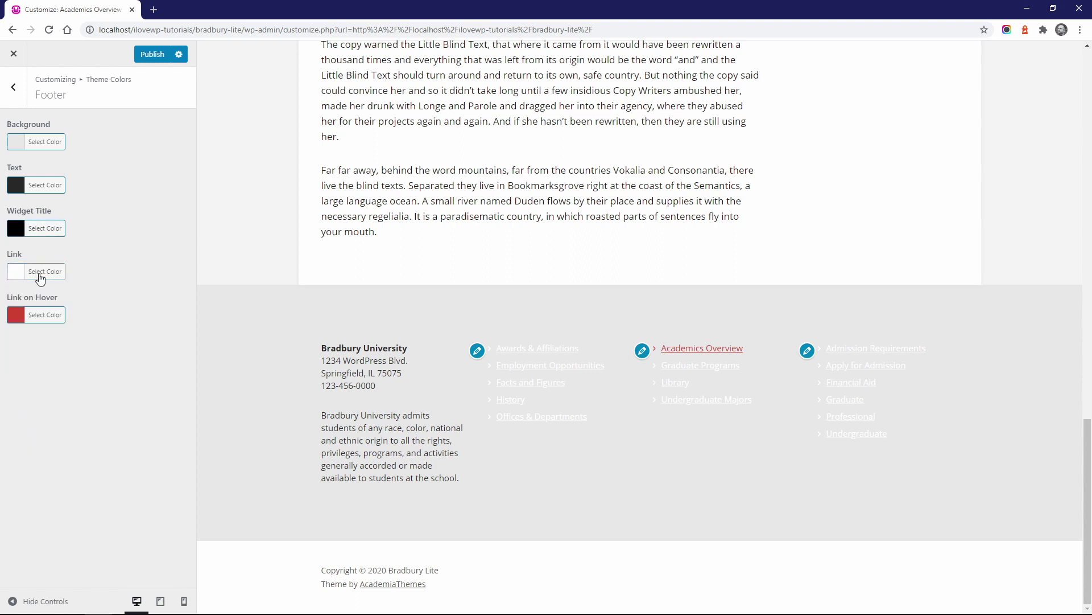
left_click(40, 275)
left_click(97, 405)
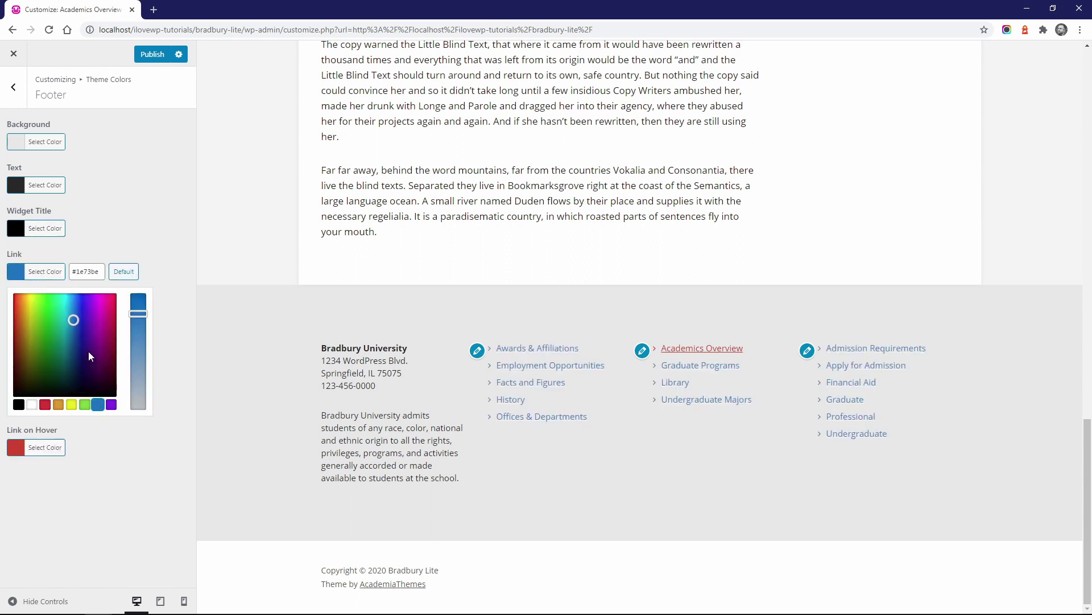
left_click(47, 272)
- Try the preset orange for the footer's Link on Hover color, and set it to dark blue #122b8e
left_click(45, 318)
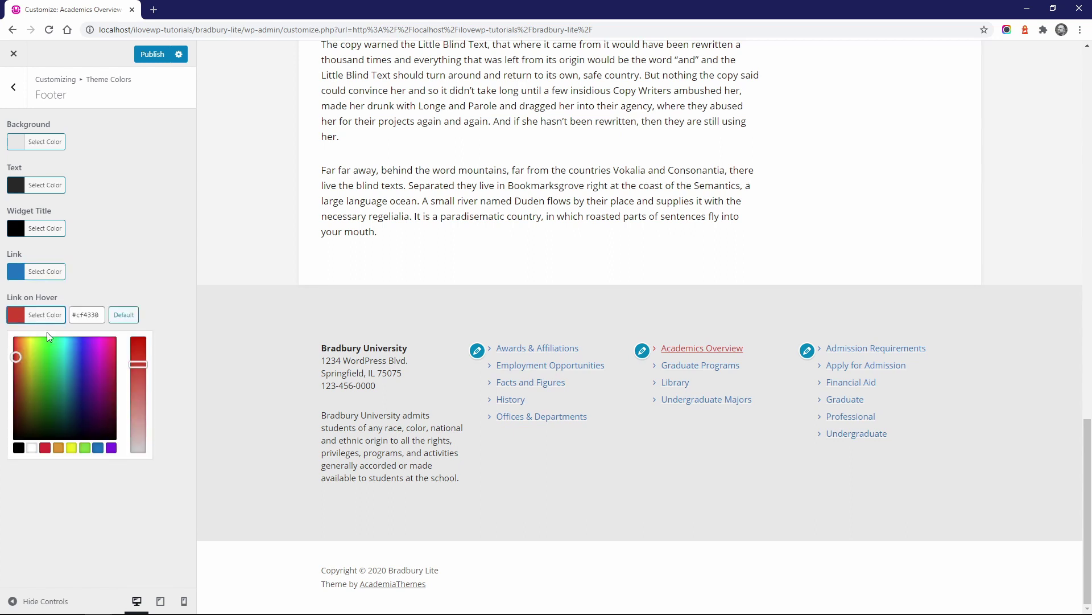
left_click(59, 449)
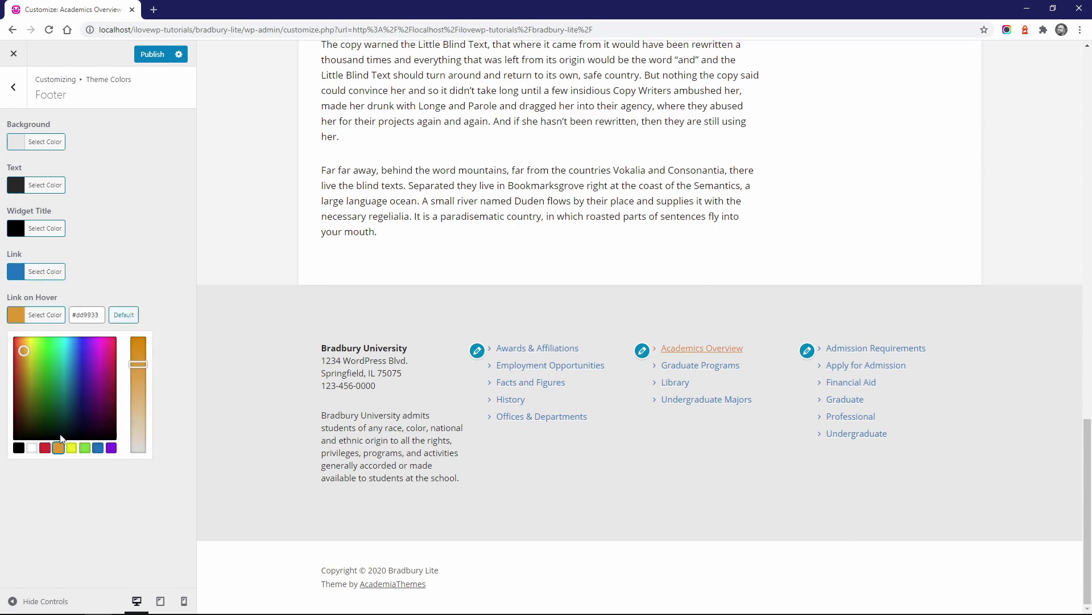
left_click(98, 449)
left_click_drag(73, 363, 79, 383)
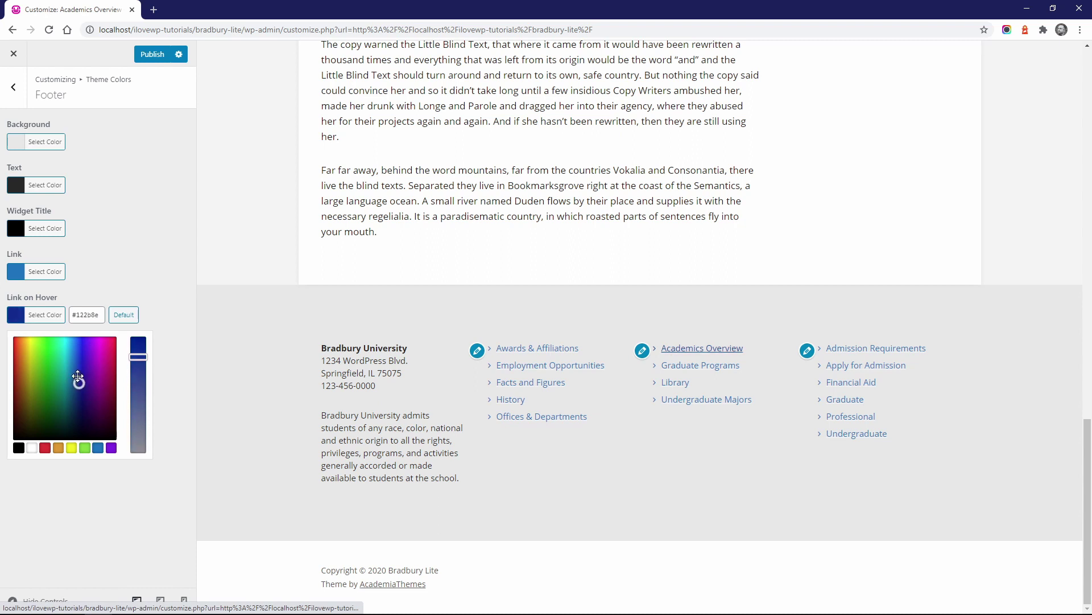
left_click(46, 316)
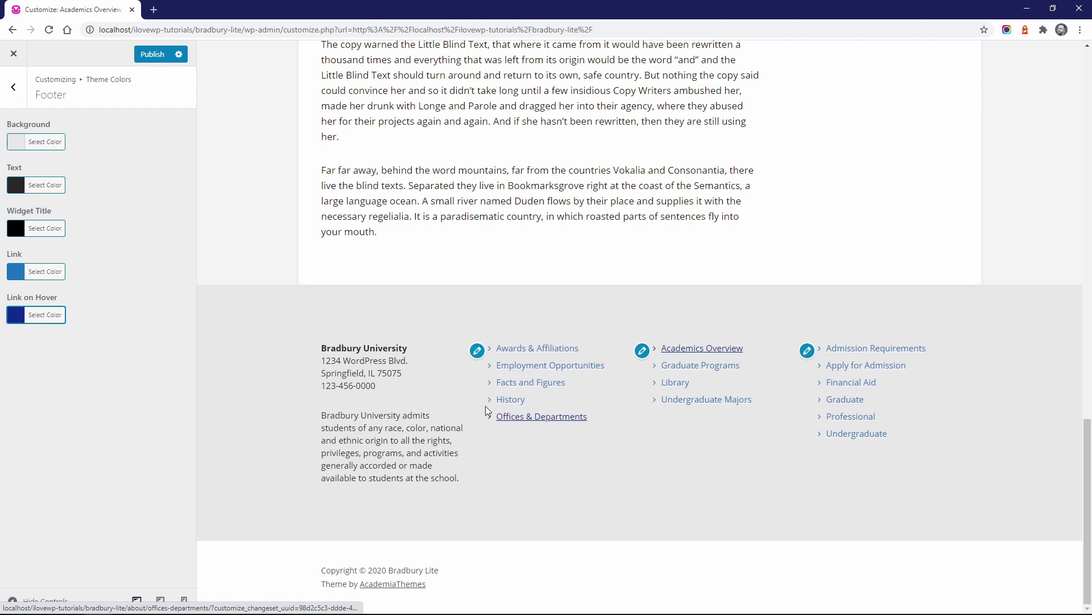
- Leave the footer colors and discard all unpublished Customizer changes
left_click(13, 87)
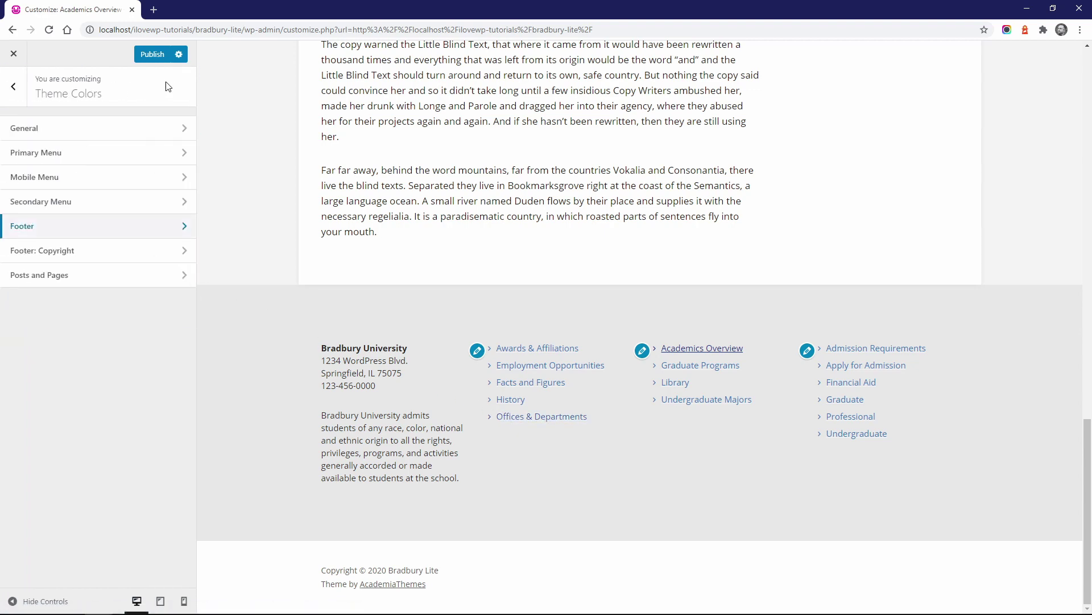
left_click(179, 54)
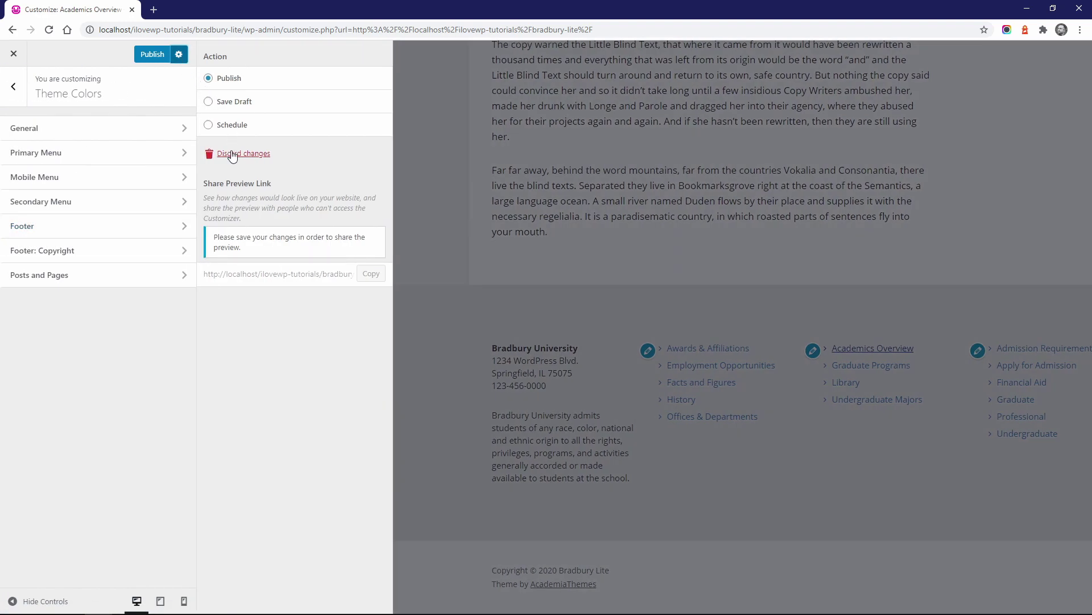
left_click(253, 154)
left_click(602, 95)
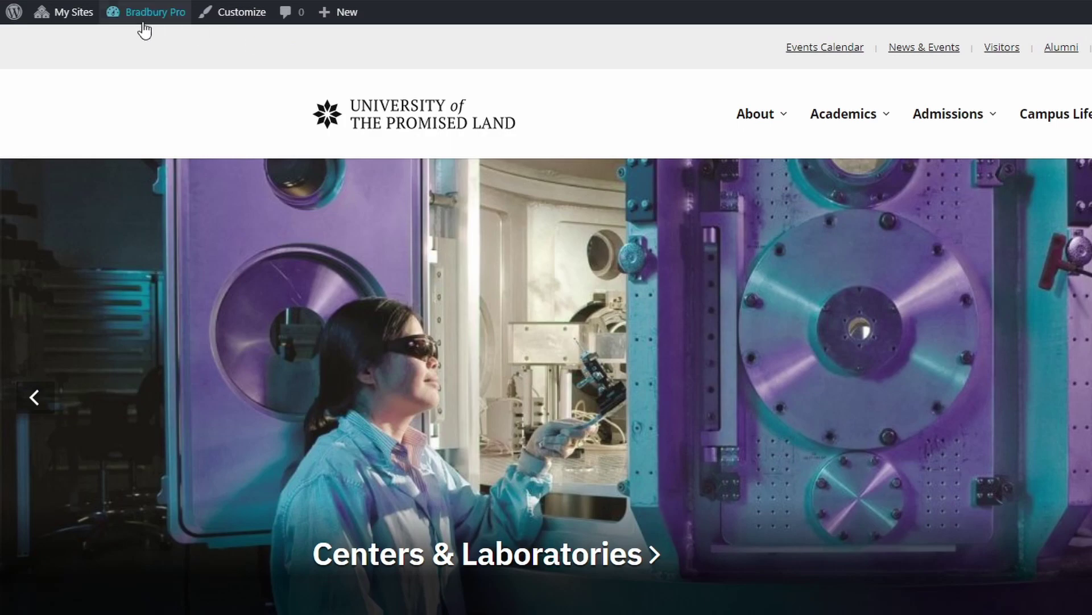
- On the Bradbury Pro site, open the Widgets page and examine the Sidebar's Academia: Call to Action widget and its custom styling options
mouse_move(101, 56)
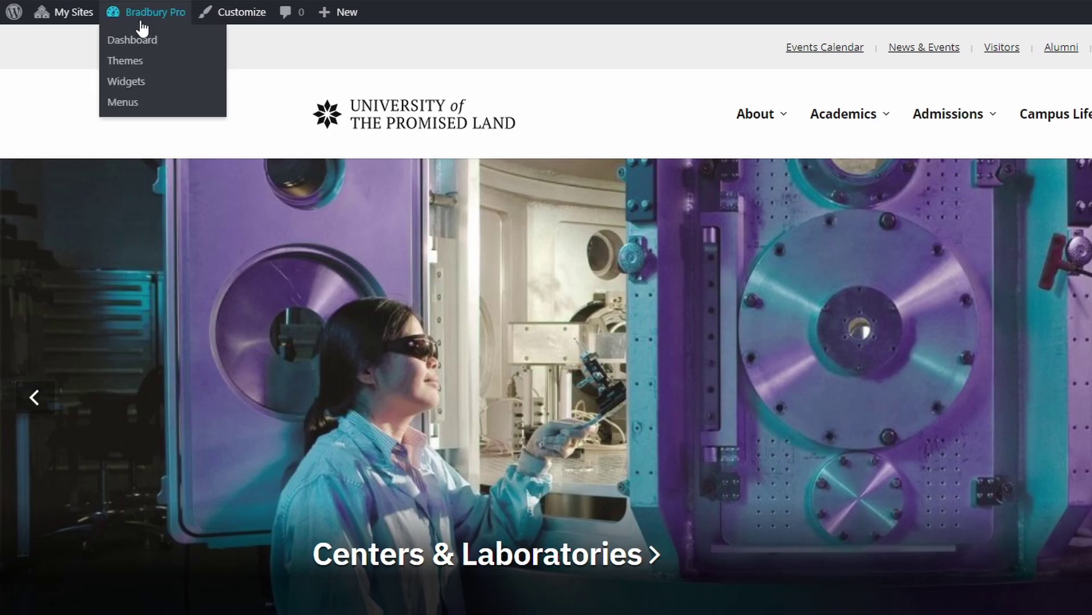
left_click(134, 87)
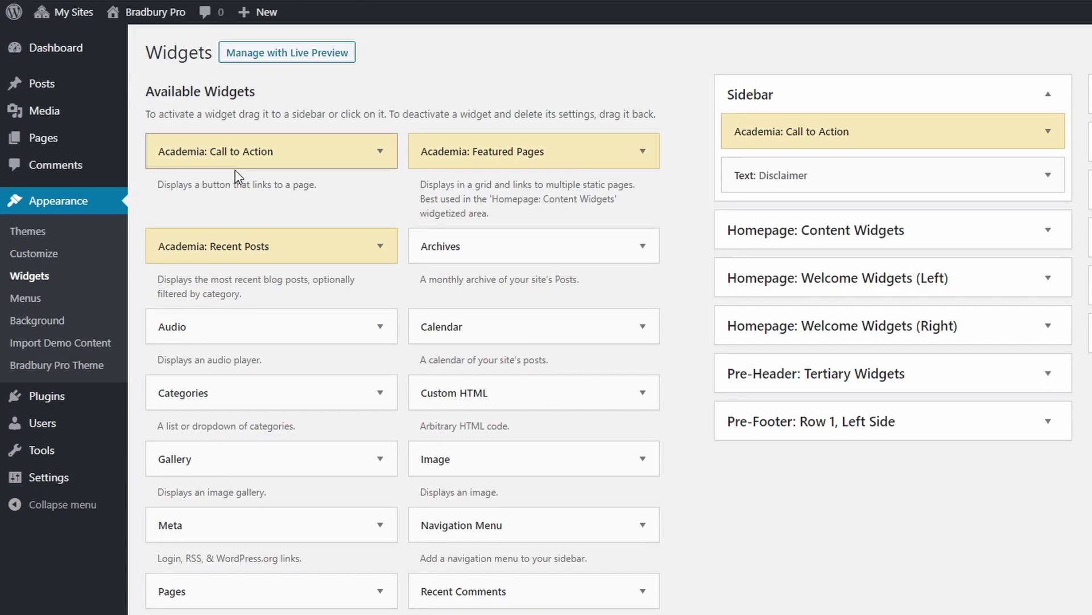
left_click(1044, 138)
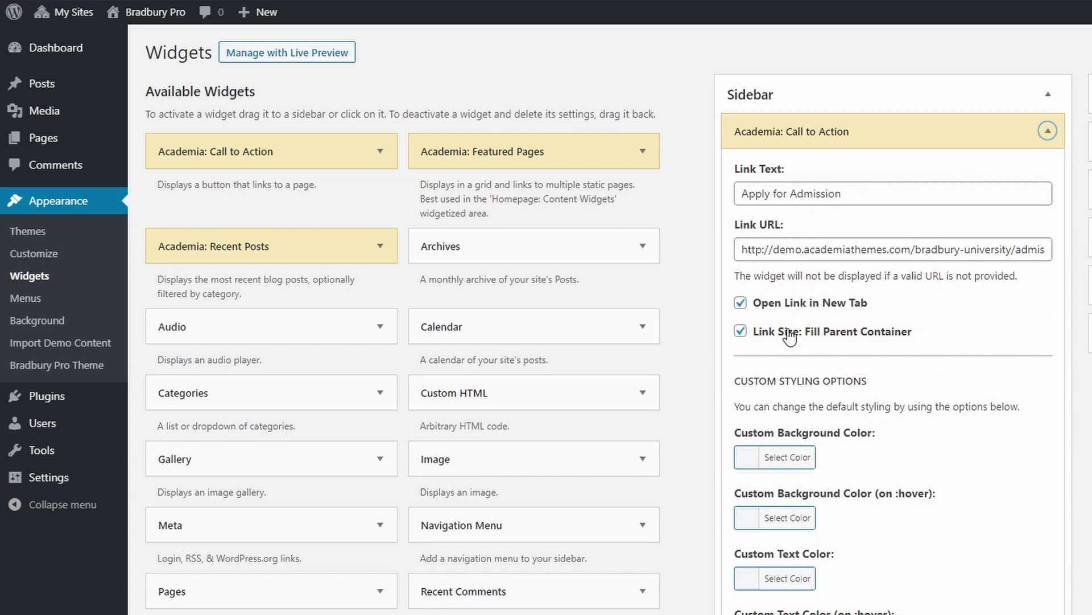
left_click(787, 461)
left_click(788, 462)
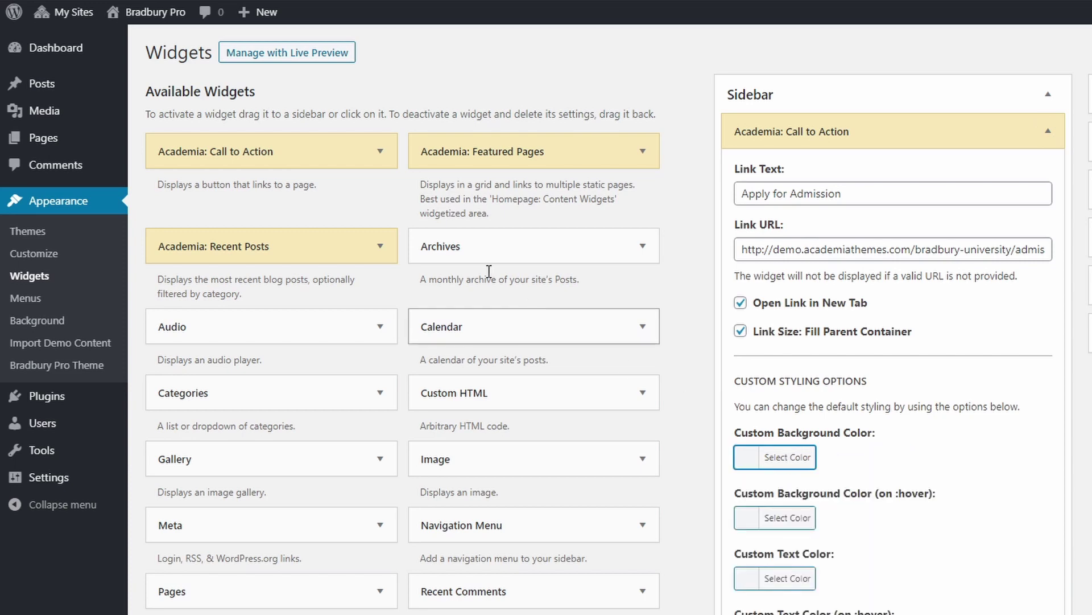
- View the live Bradbury Pro homepage and examine the Apply for Admission call-to-action and the area above the footer
right_click(154, 20)
left_click(171, 23)
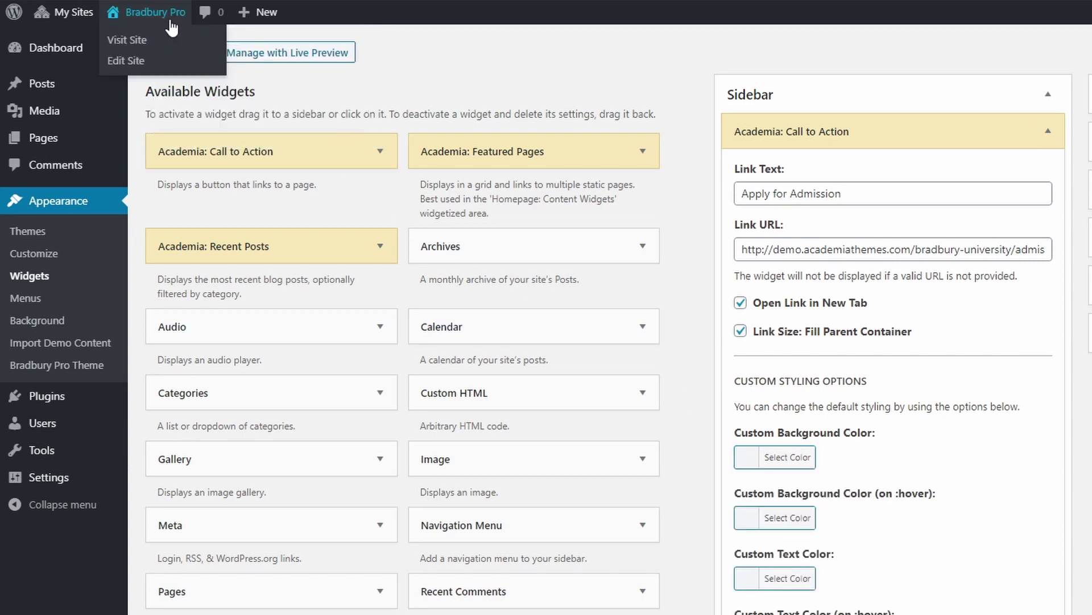
key("ctrl+Tab")
scroll(859, 385, "down", 10)
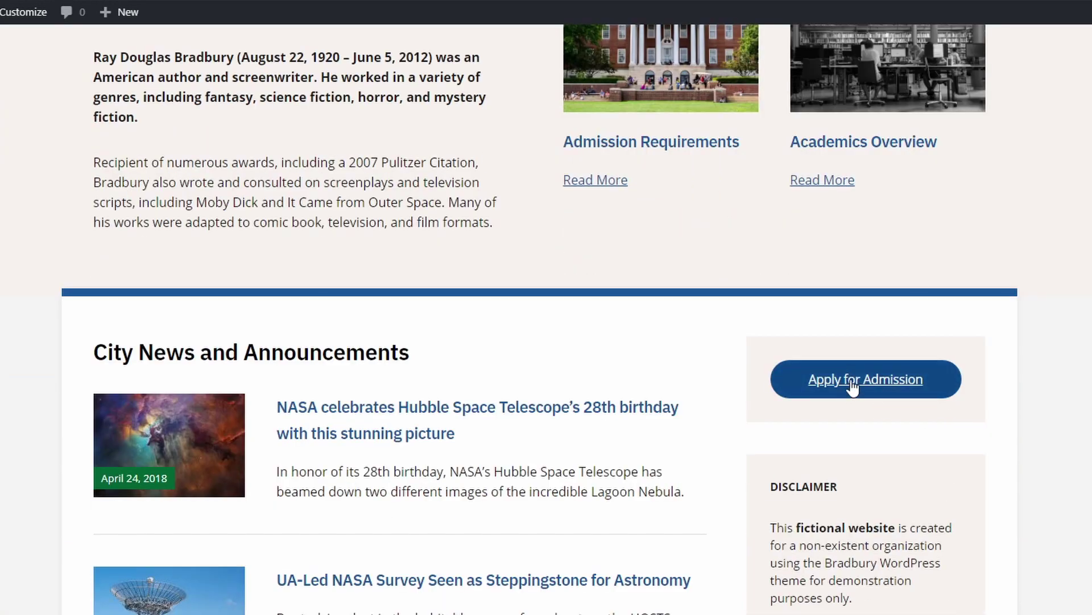
scroll(687, 361, "down", 8)
scroll(690, 364, "down", 10)
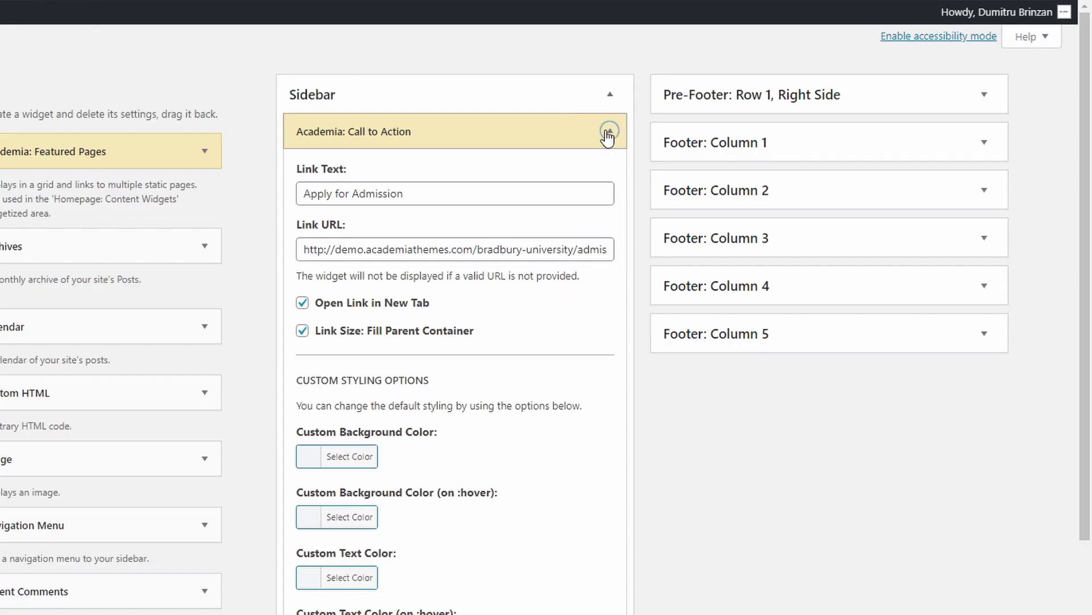
- Back on the Widgets page, examine the Call to Action widget settings in the Pre-Footer: Row 1, Right Side area
left_click(609, 132)
left_click(985, 95)
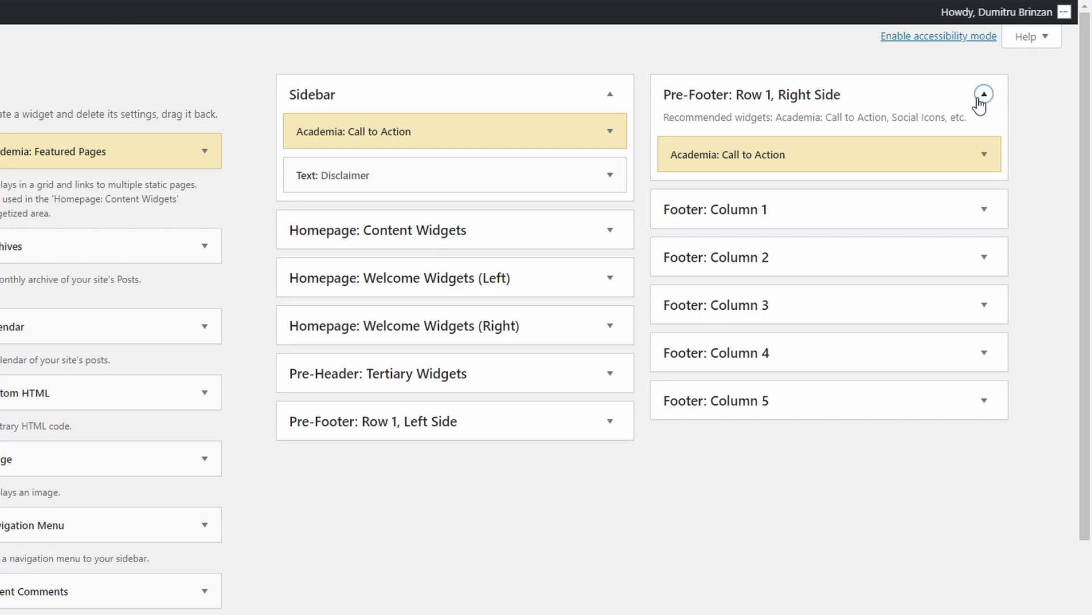
left_click(985, 155)
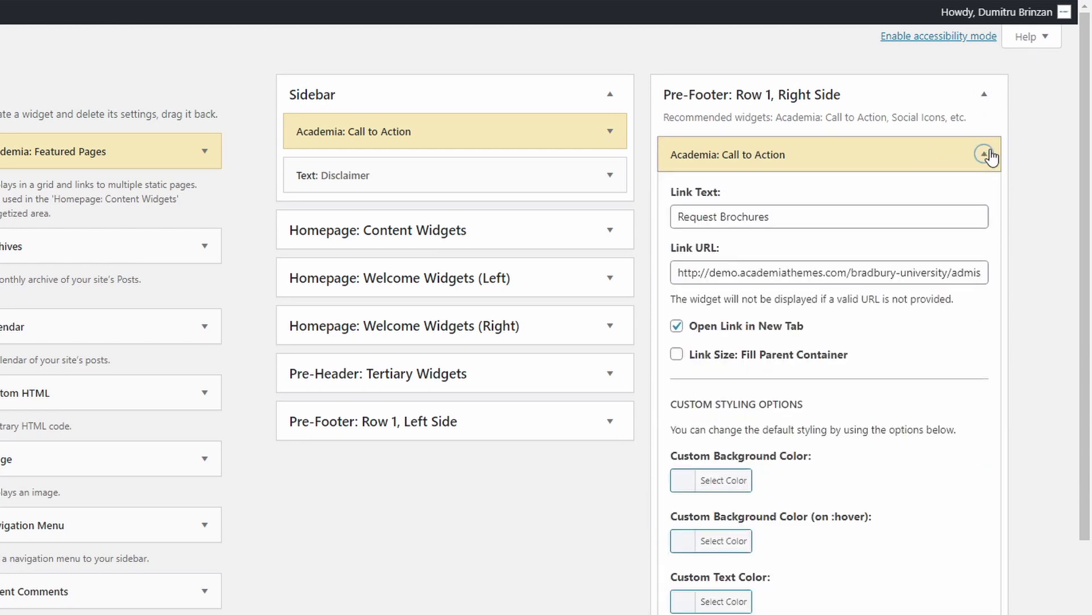
left_click(986, 154)
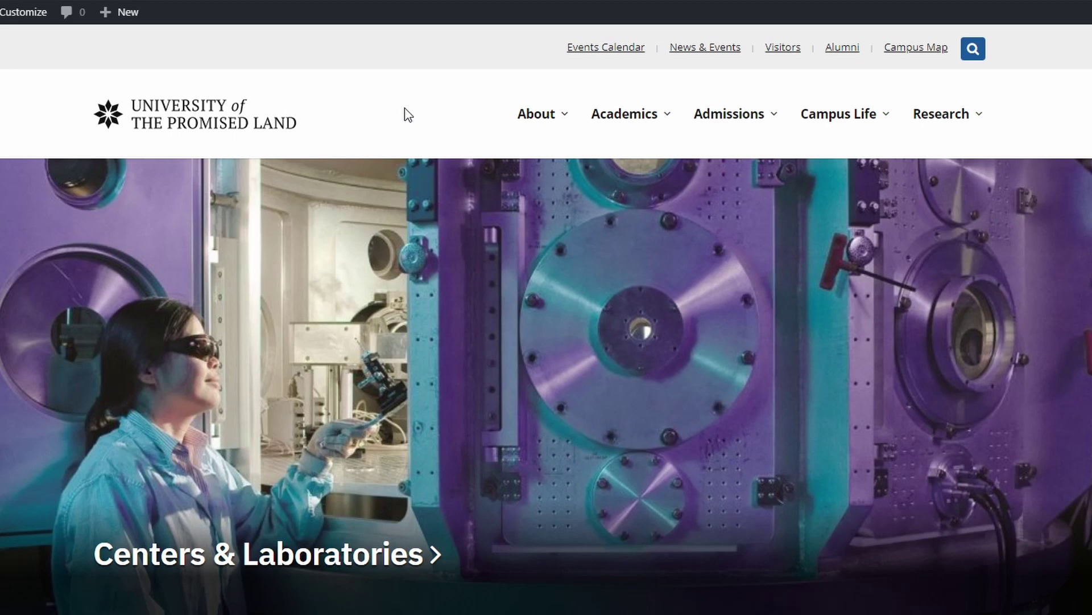
- Edit the Centers & Laboratories page so its Featured Image is set to Don't display and Sidebar Location to Left, and update it
left_click(298, 558)
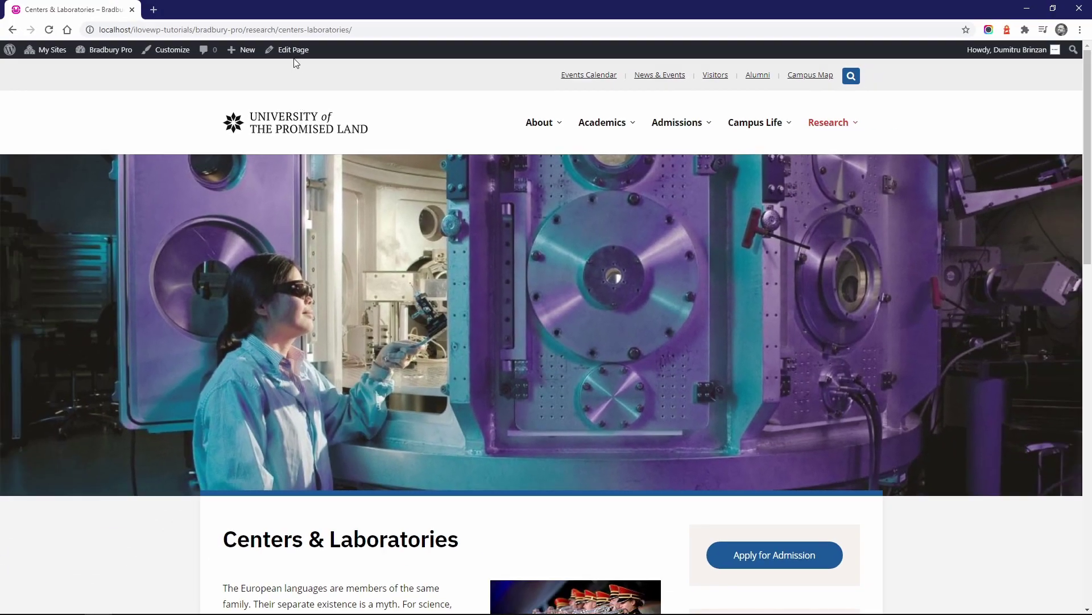
left_click(293, 52)
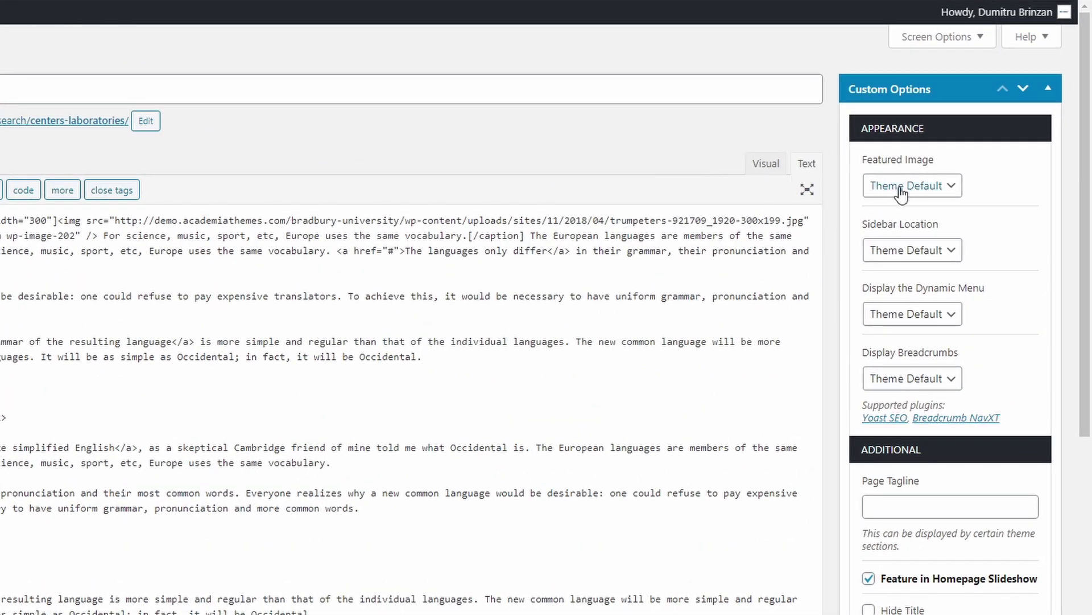
left_click(901, 194)
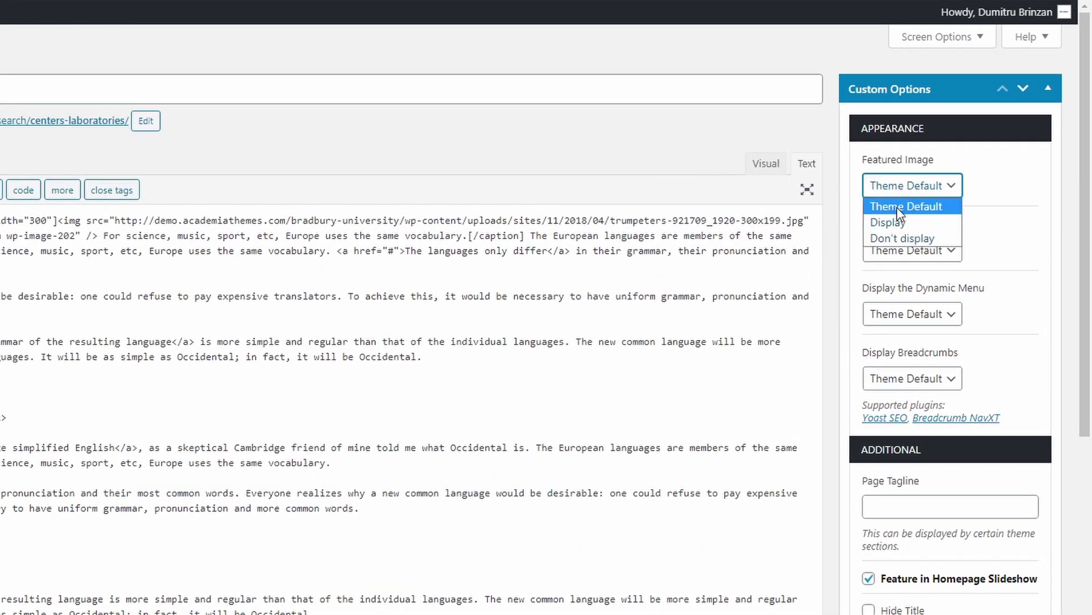
left_click(902, 237)
left_click(894, 256)
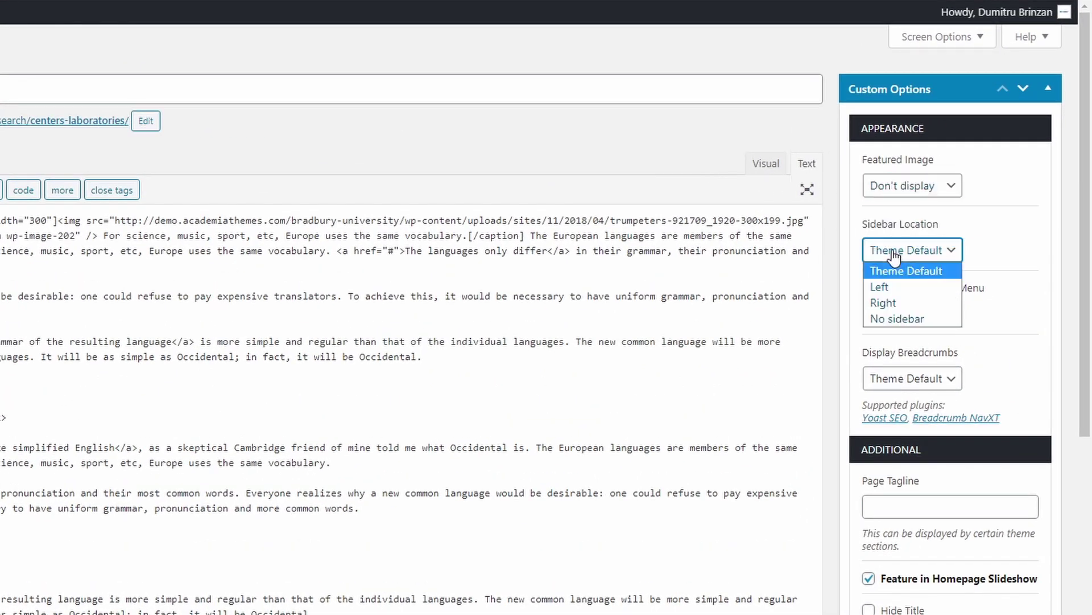
left_click(887, 287)
scroll(947, 398, "down", 3)
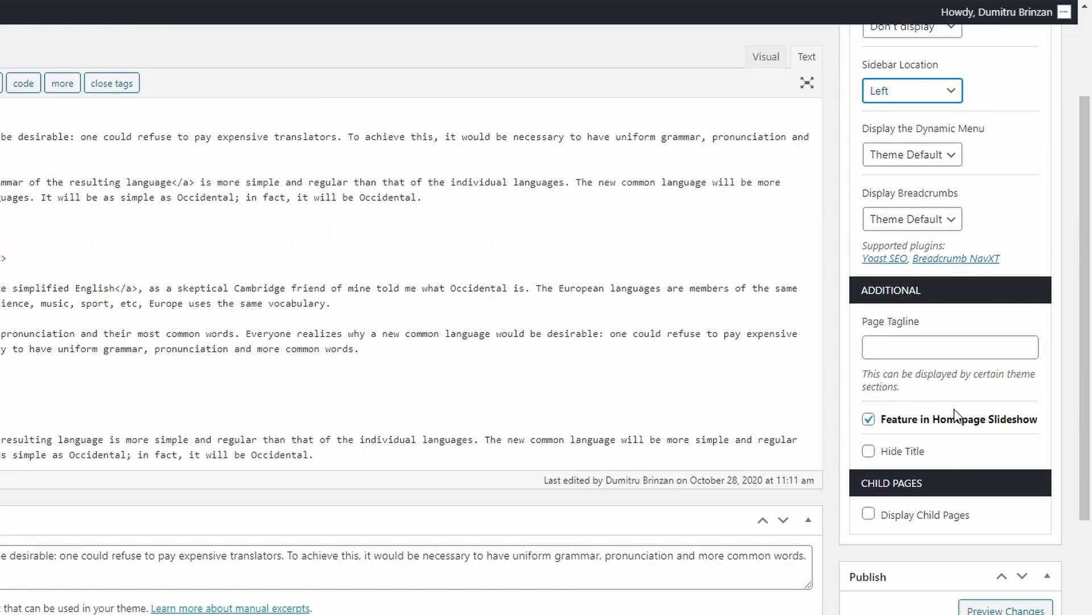
scroll(957, 416, "down", 3)
left_click(1034, 573)
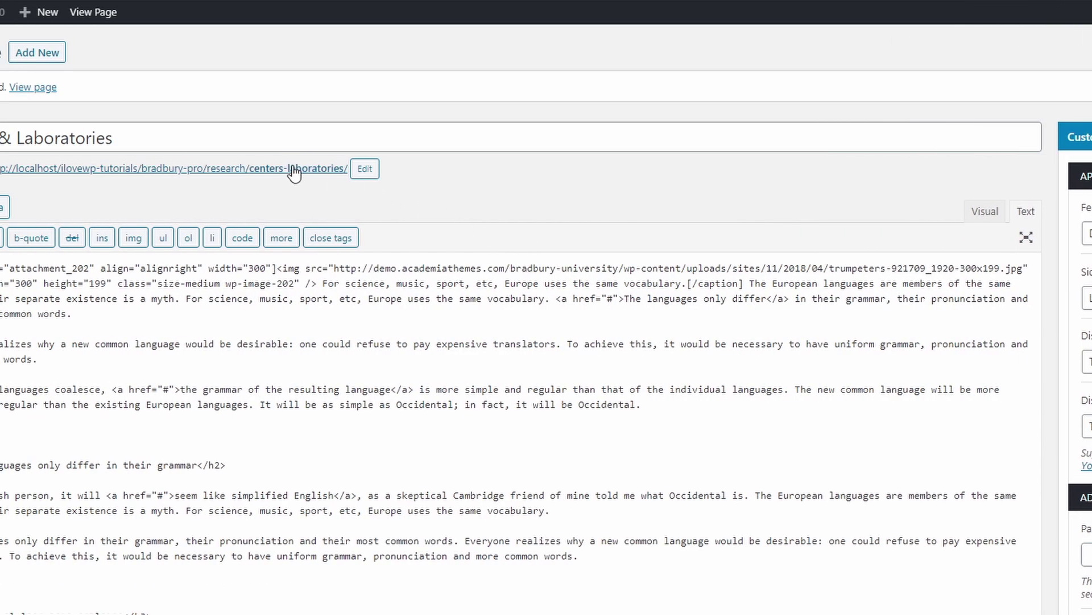
- View the updated Centers & Laboratories page and check its sidebar and featured image layout
left_click(294, 171)
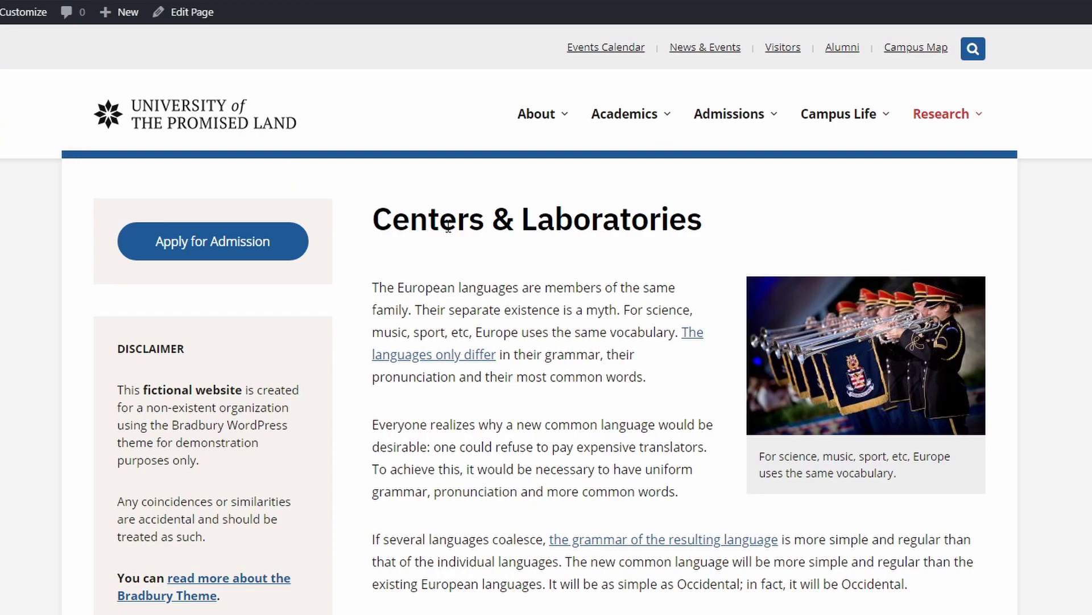
scroll(448, 226, "down", 8)
scroll(446, 226, "up", 8)
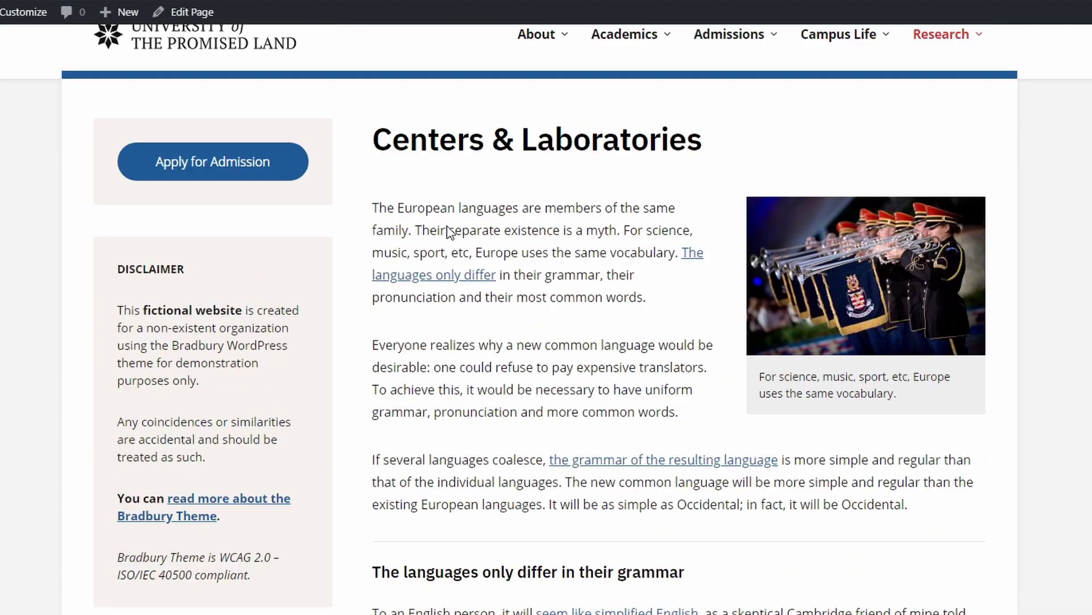
- Edit the Centers & Laboratories page again, set Sidebar Location to No sidebar, turn on Hide Title, and update it
left_click(183, 12)
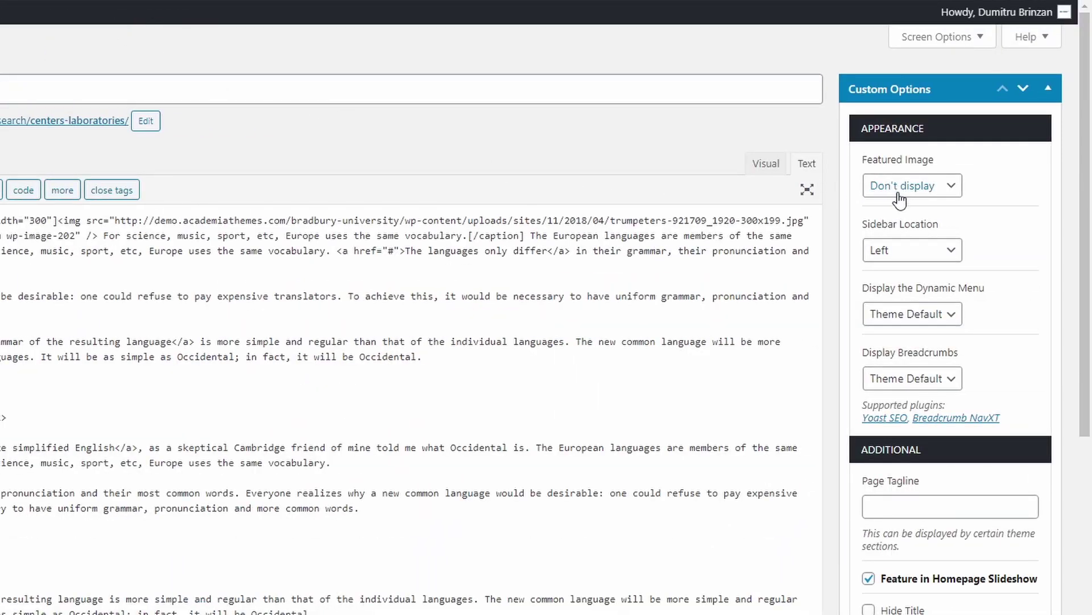
left_click(887, 250)
left_click(886, 319)
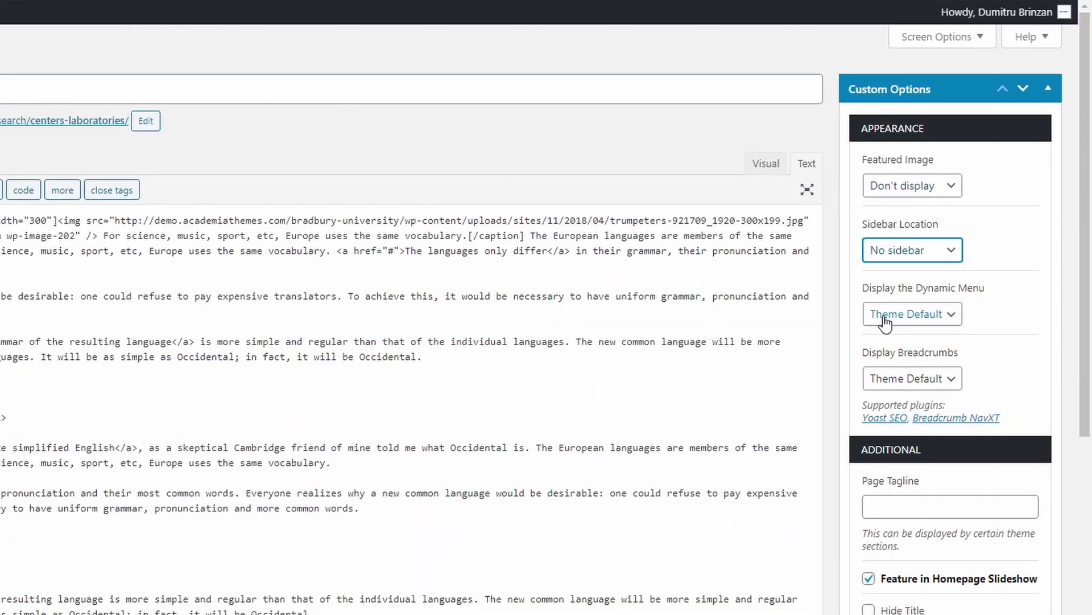
scroll(890, 361, "down", 3)
left_click(899, 453)
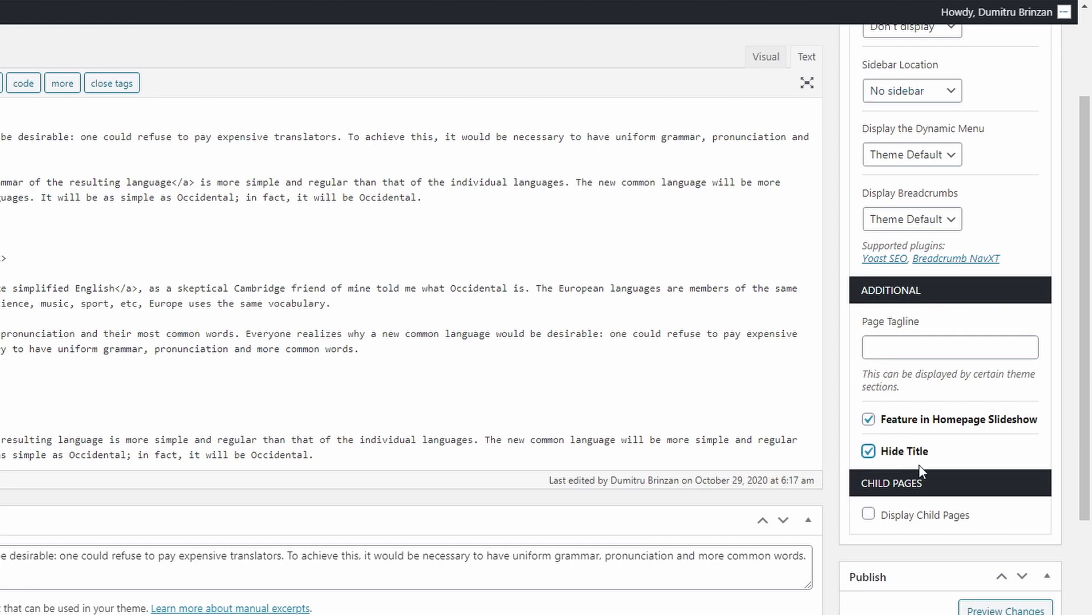
scroll(398, 256, "up", 4)
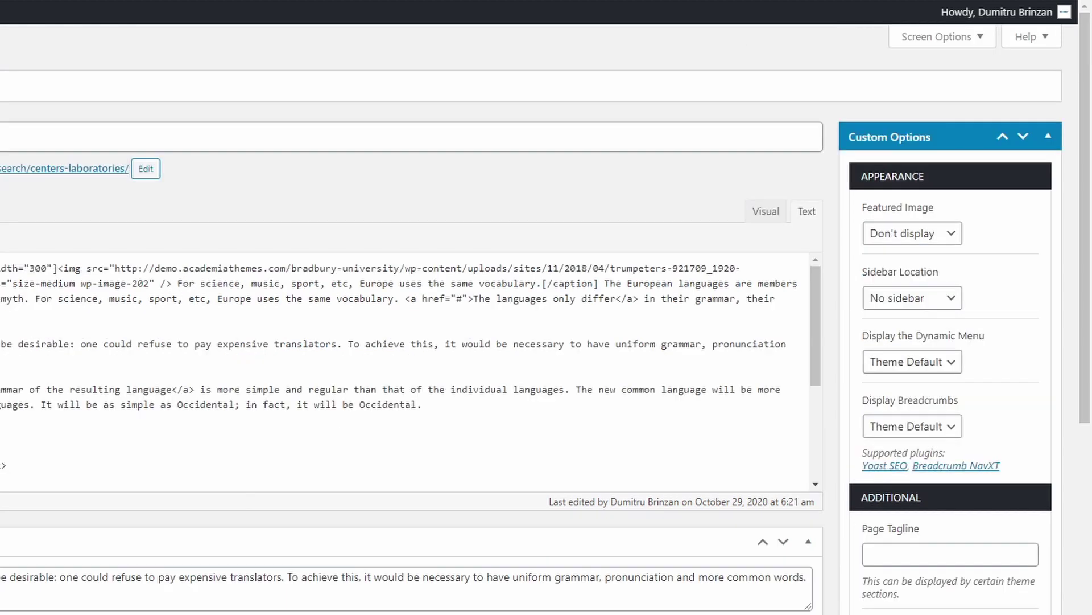
- View the Centers & Laboratories page and check its full-width layout without the title
left_click(306, 173)
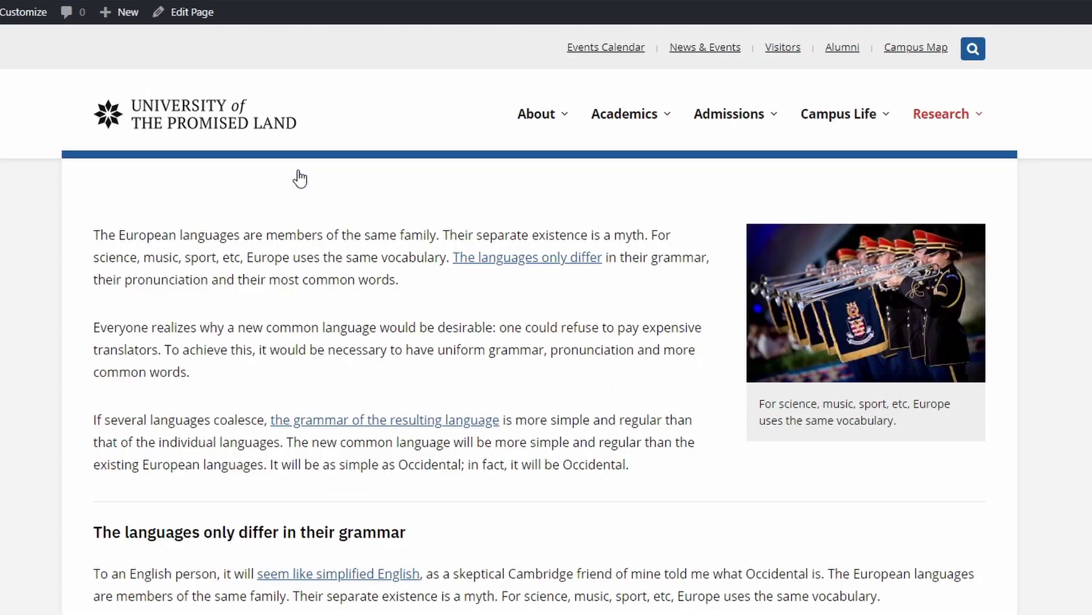
scroll(406, 332, "down", 7)
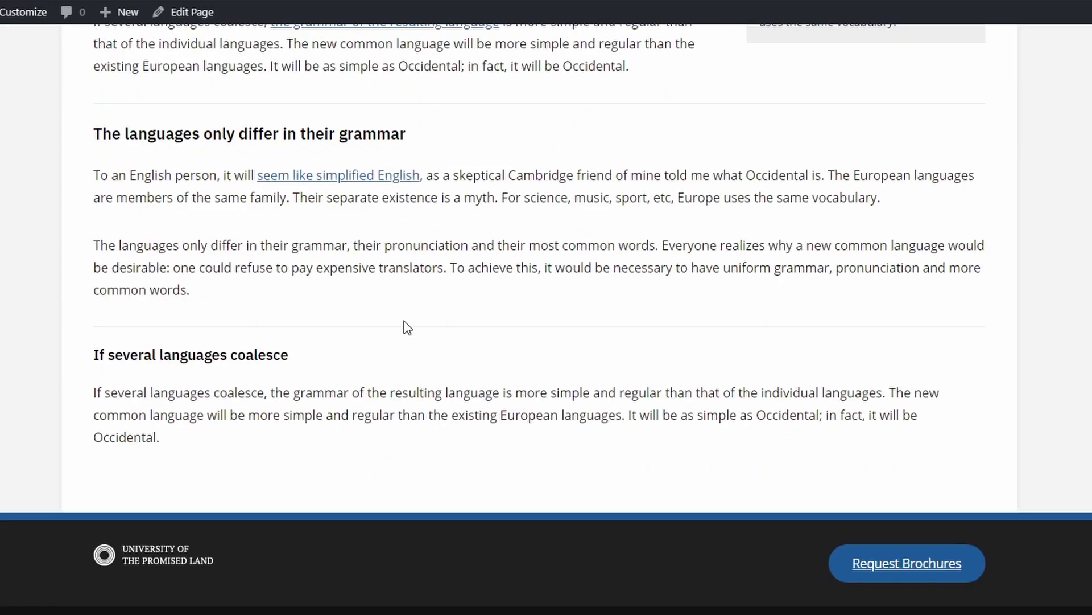
scroll(404, 321, "up", 7)
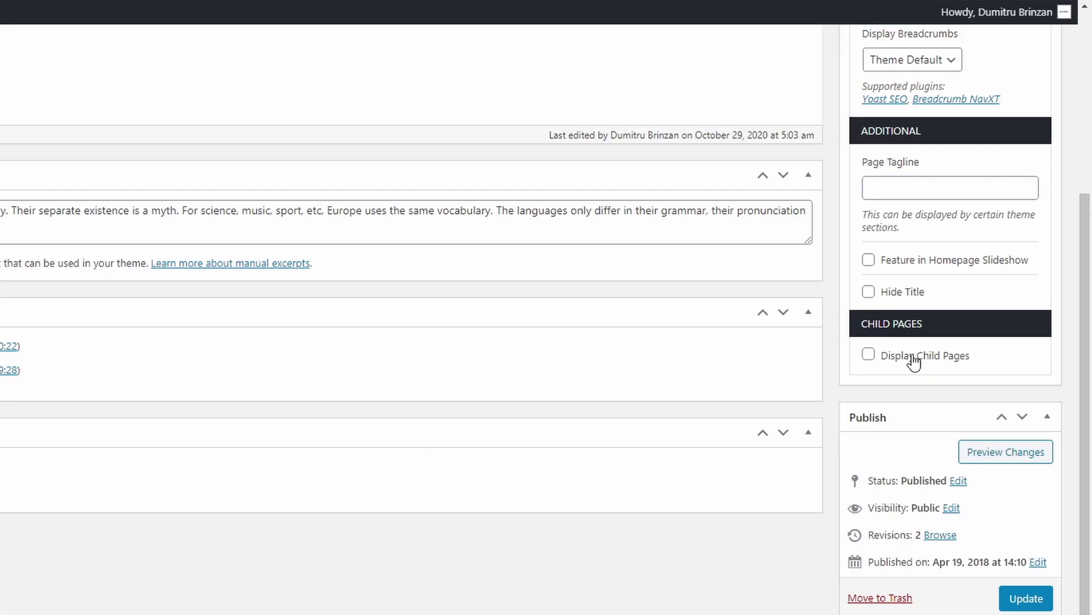
- Turn on Display Child Pages for the Academics page, update it, and open the live page in a new tab
left_click(914, 358)
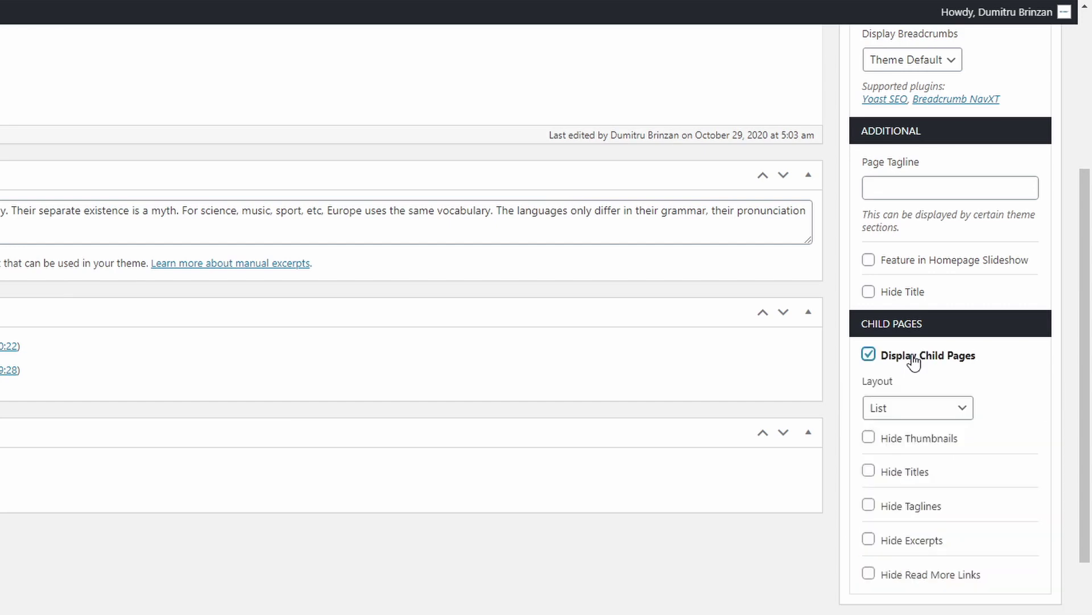
scroll(914, 361, "down", 3)
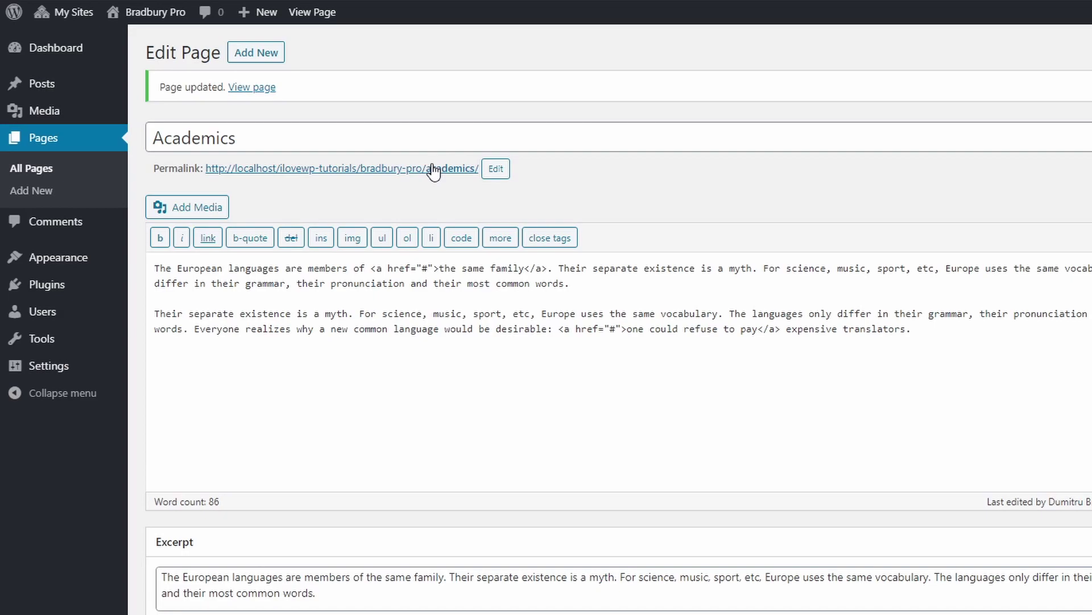
right_click(435, 169)
left_click(487, 178)
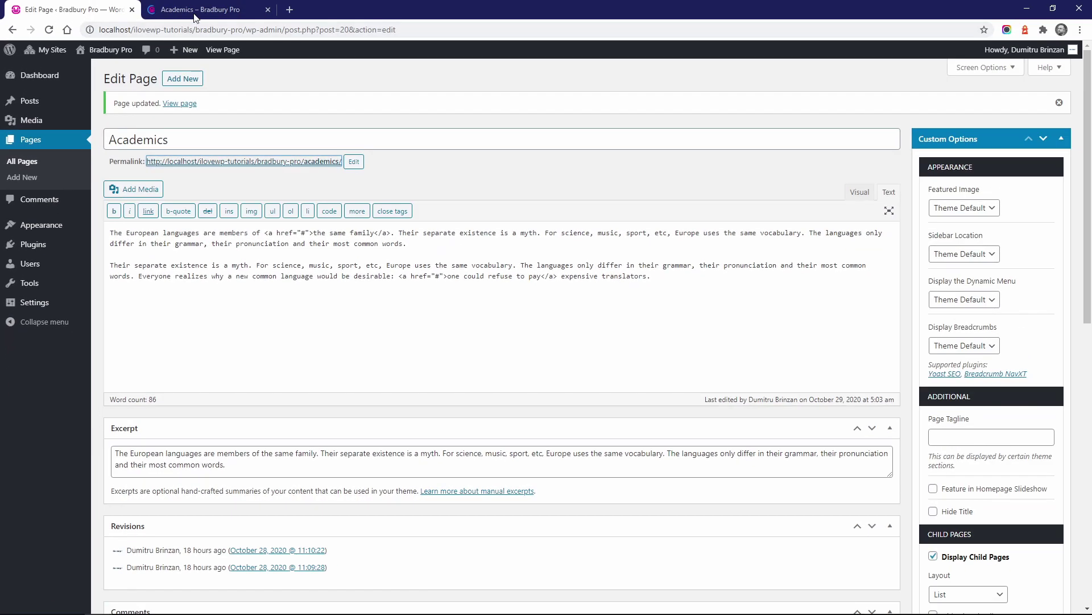
- View the live Academics page and check how its child pages are displayed below the content
left_click(195, 14)
scroll(327, 218, "down", 8)
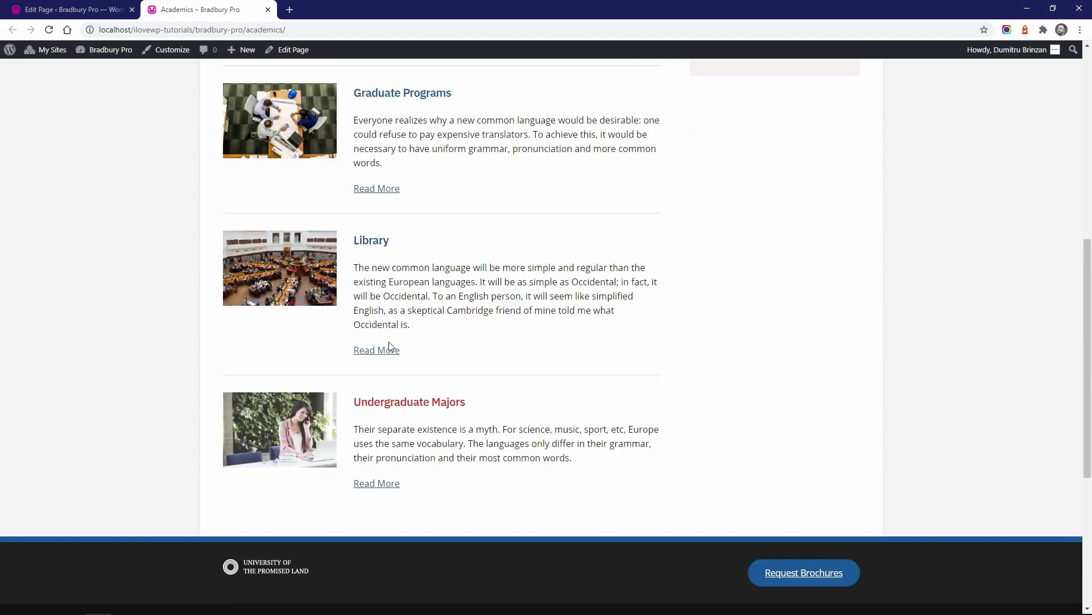
scroll(390, 342, "up", 8)
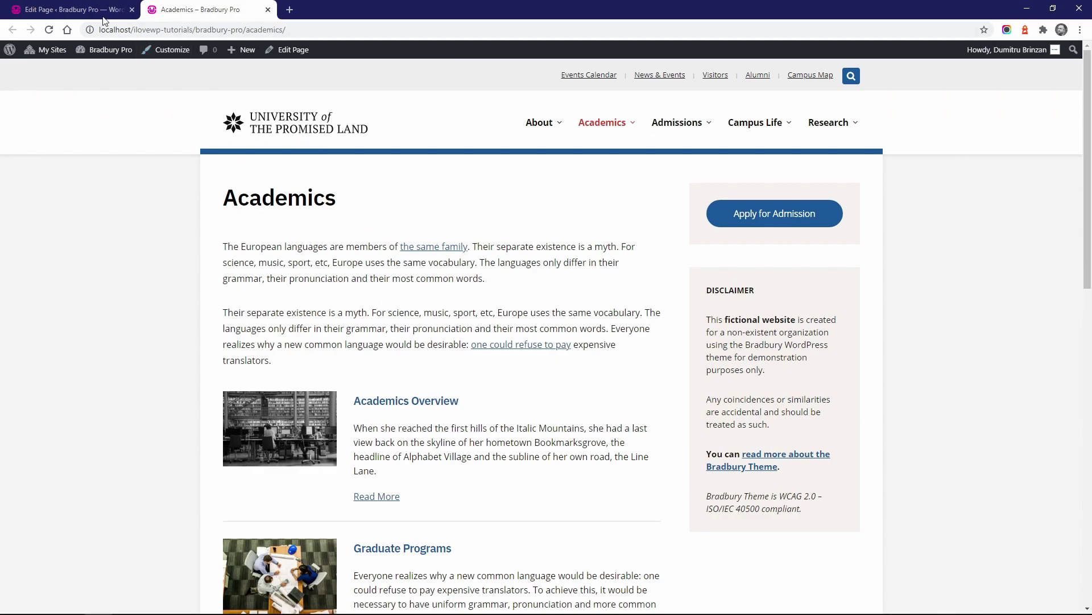
- Set the Academics page's child pages Layout to Grid - 2 Columns and update the page
left_click(74, 10)
scroll(933, 334, "down", 6)
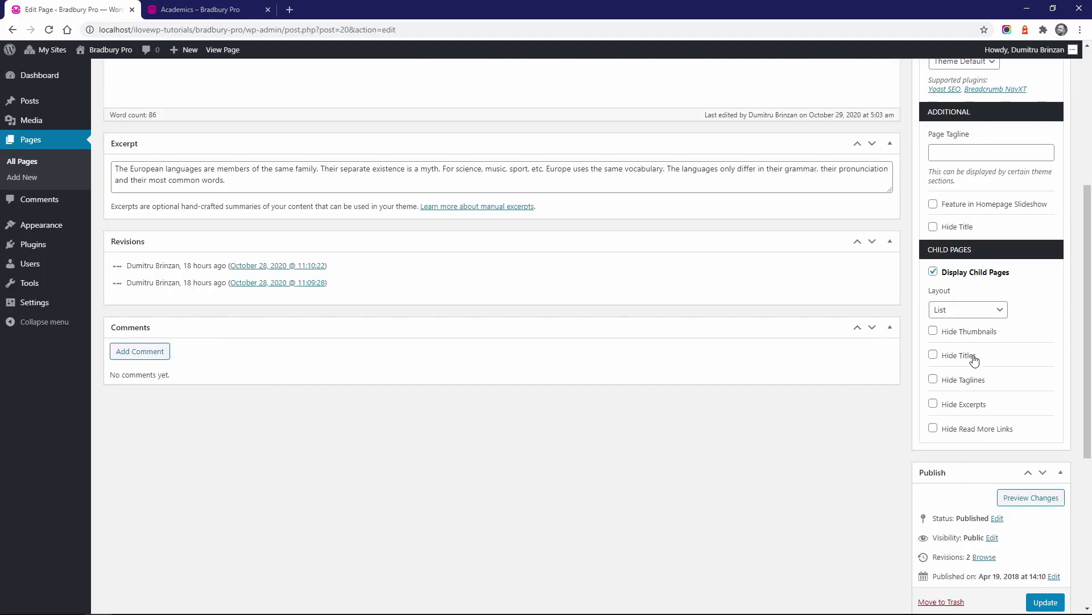
left_click(959, 253)
left_click(964, 279)
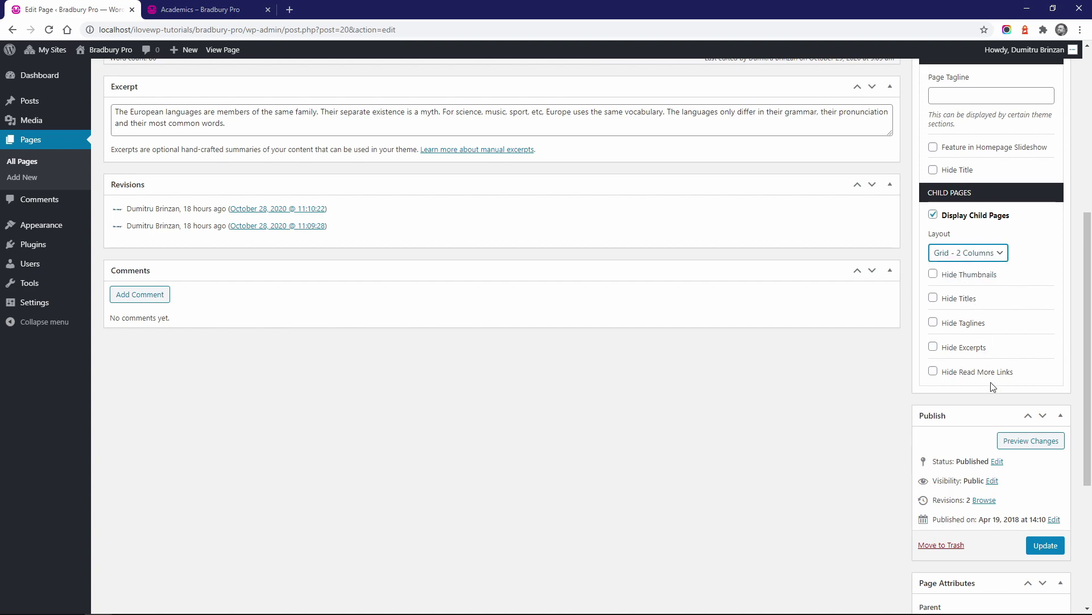
left_click(1046, 546)
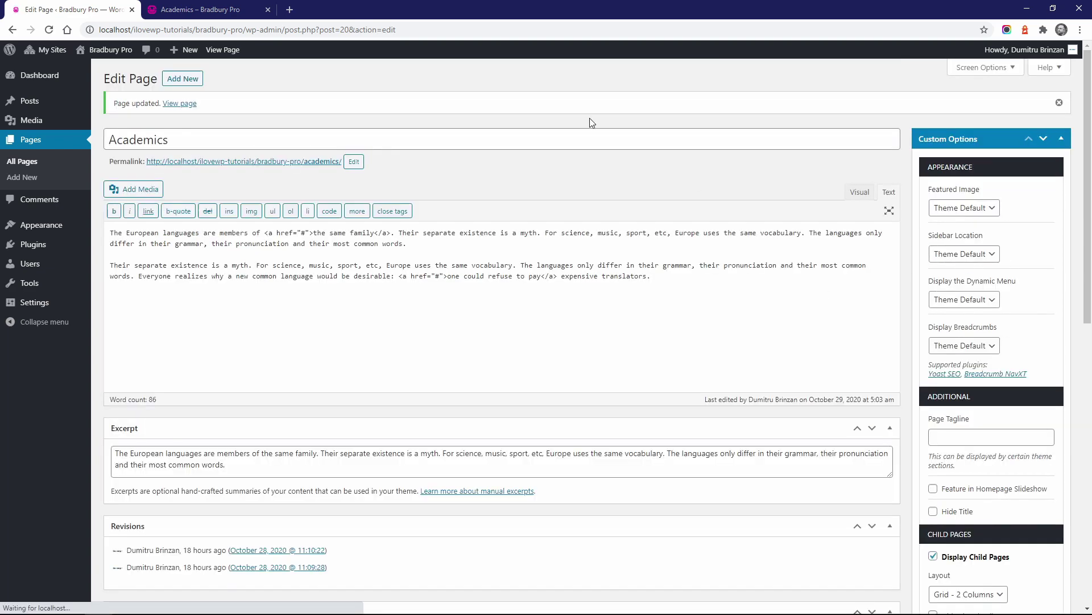
- Reload the live Academics page and check the two-column grid of child pages
left_click(193, 11)
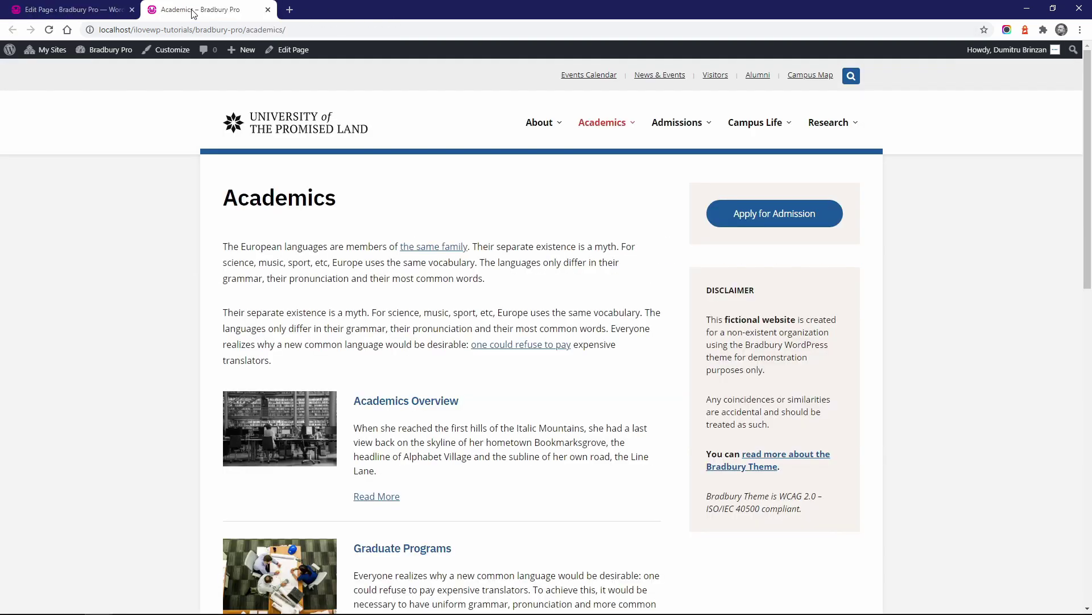
left_click(50, 30)
scroll(493, 341, "down", 5)
scroll(515, 409, "down", 2)
scroll(515, 381, "up", 8)
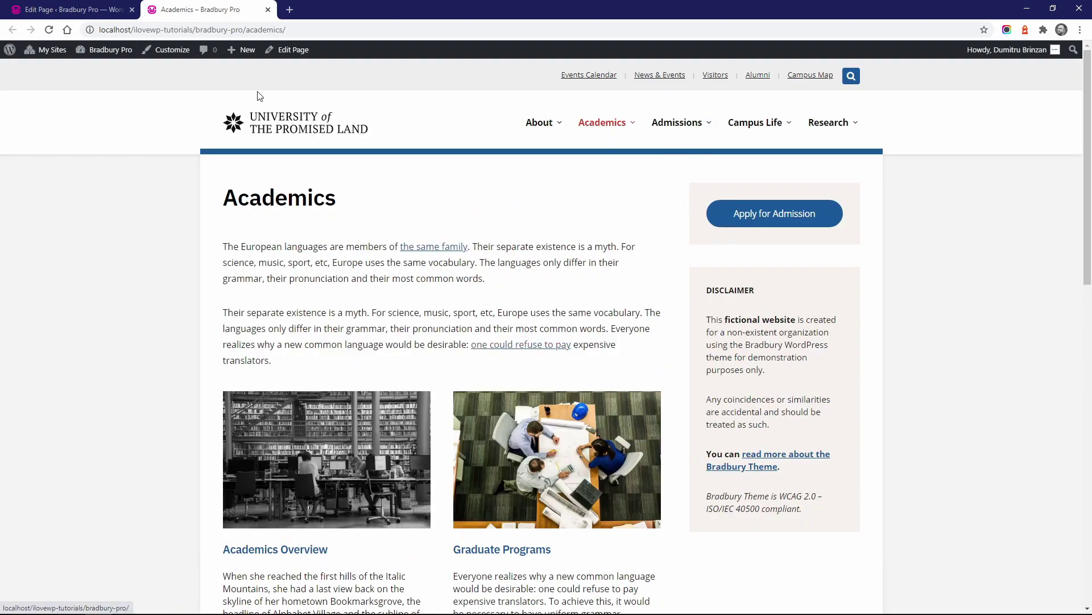
- Set the Academics page's Sidebar Location to No sidebar and its child pages Layout to Grid - 4 Columns, and update it
left_click(74, 10)
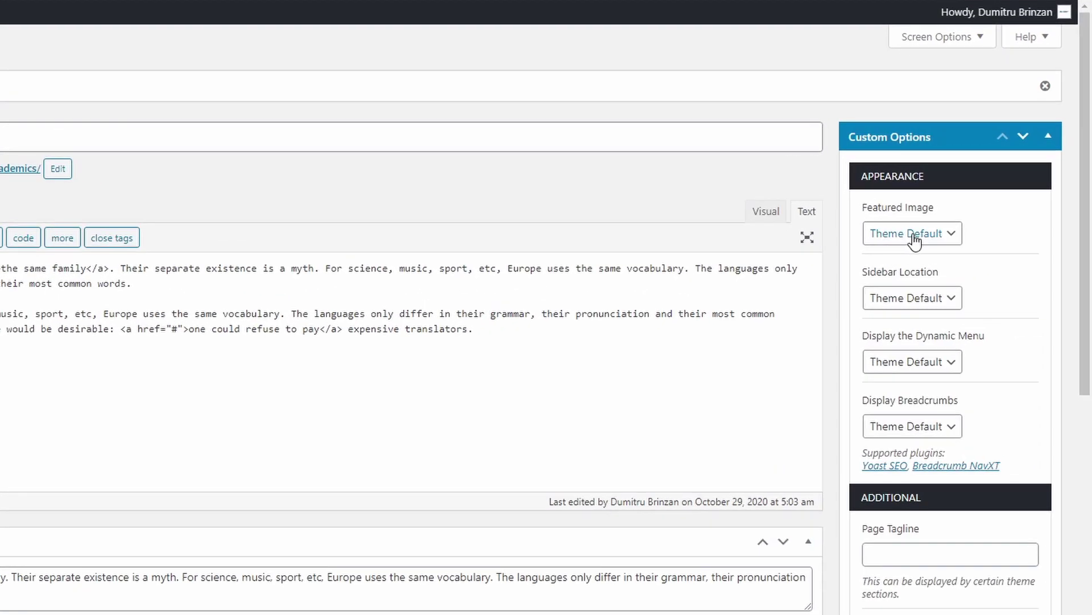
left_click(910, 296)
left_click(905, 366)
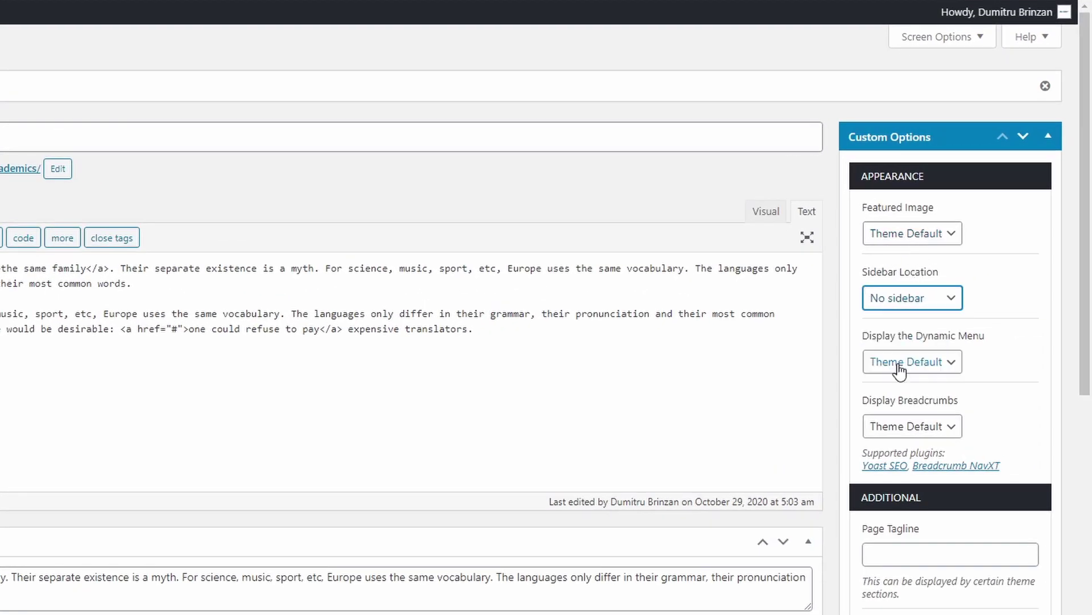
scroll(942, 425, "down", 5)
left_click(928, 378)
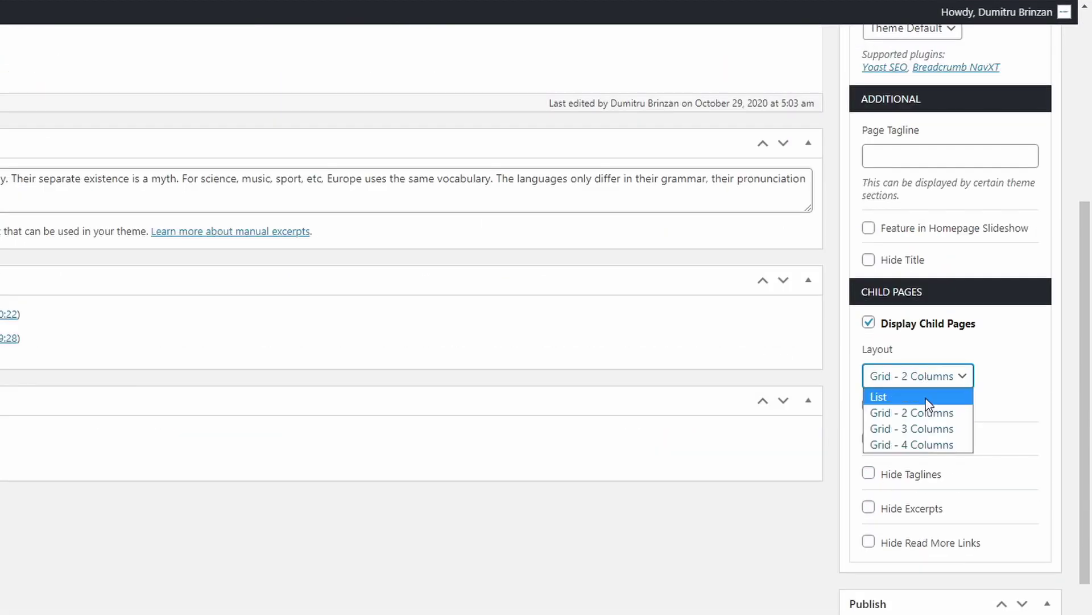
left_click(910, 442)
left_click(1046, 545)
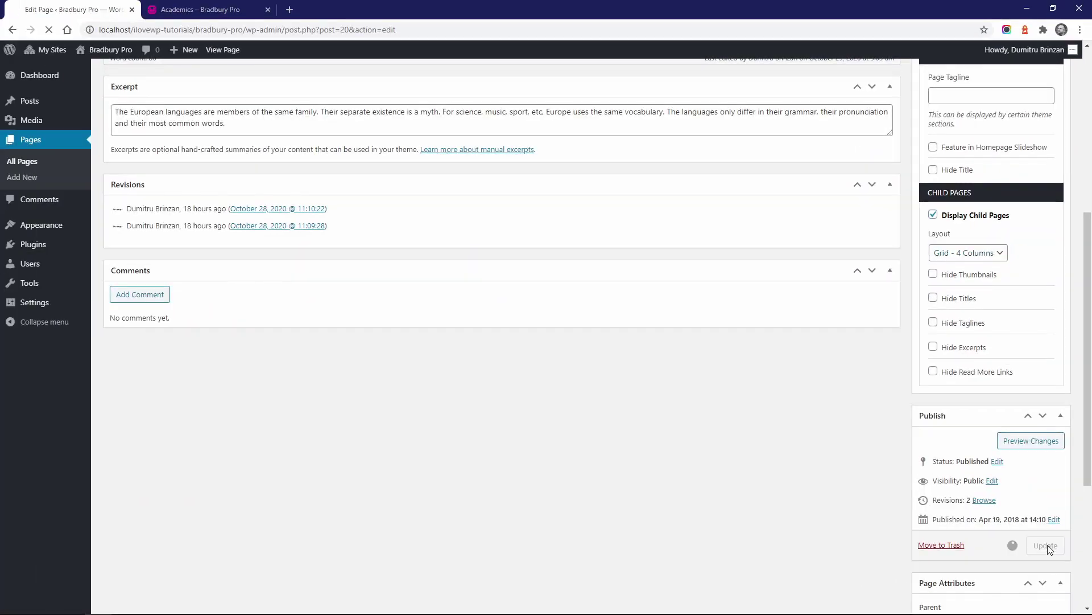
- Reload the live Academics page and check the full-width, four-column grid of child pages
left_click(179, 12)
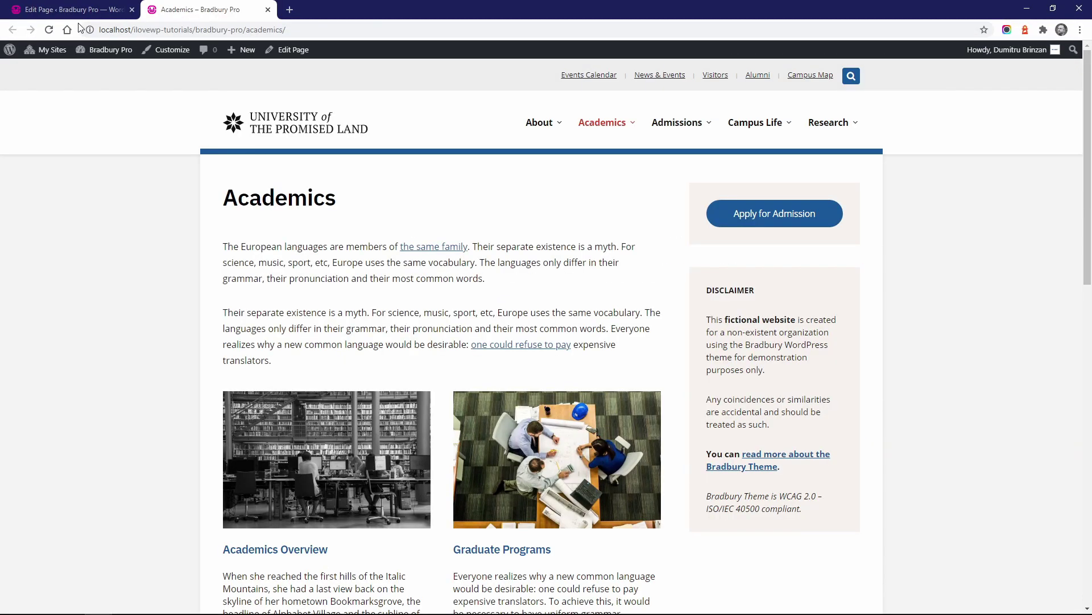
left_click(49, 30)
scroll(512, 296, "down", 2)
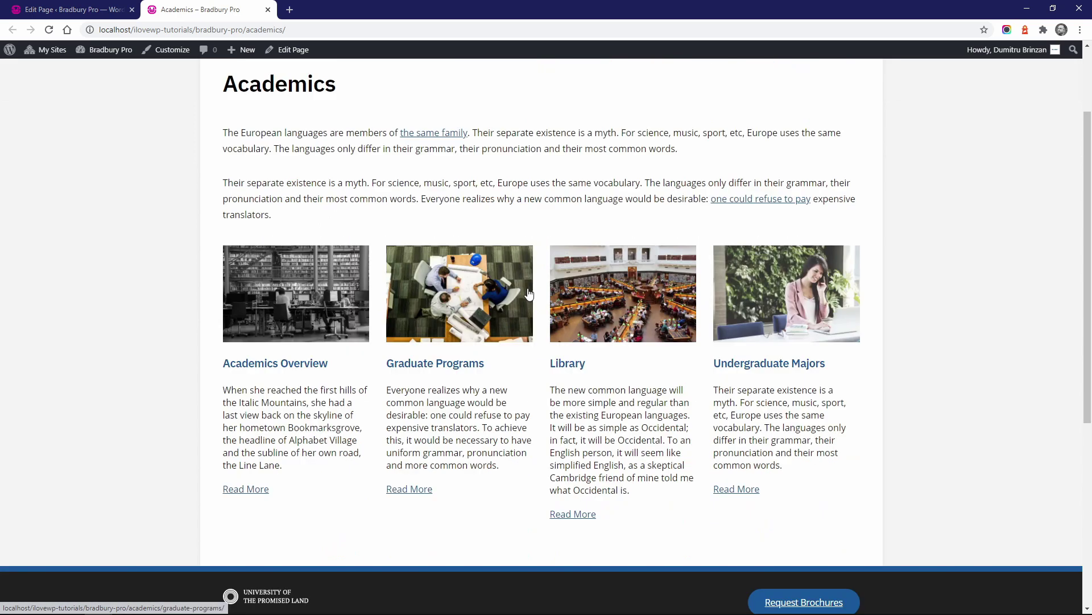
scroll(523, 344, "up", 2)
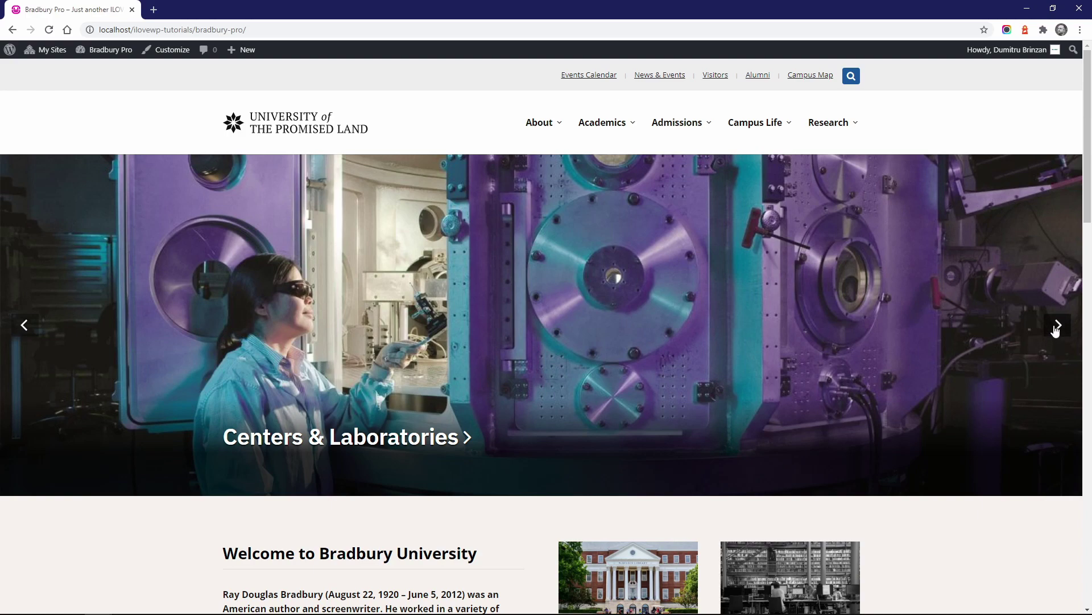
- Step through the slides of the homepage slideshow
left_click(1057, 326)
left_click(1057, 325)
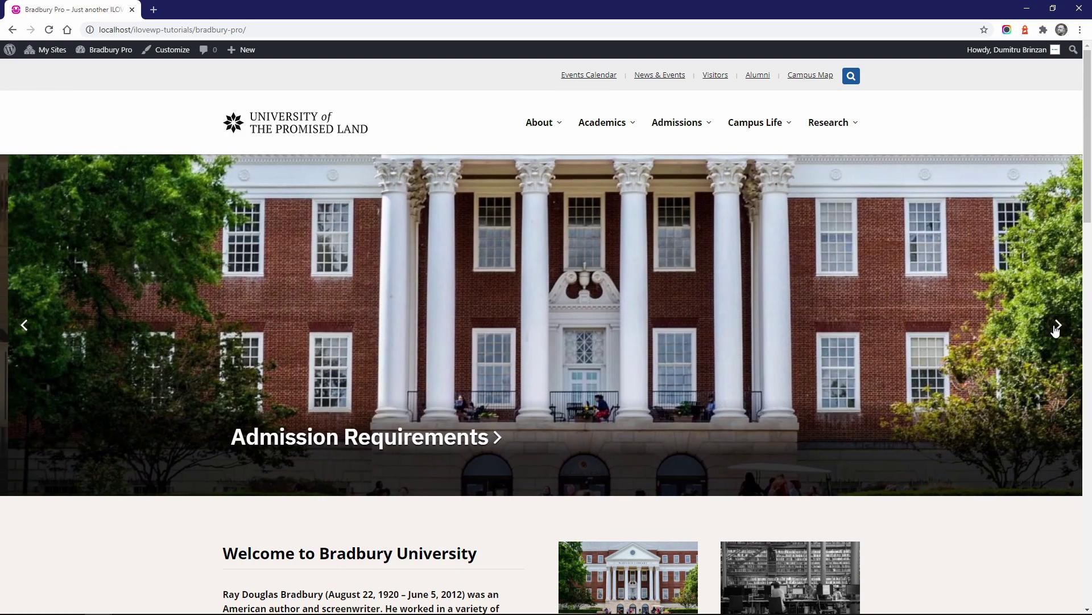
left_click(1056, 327)
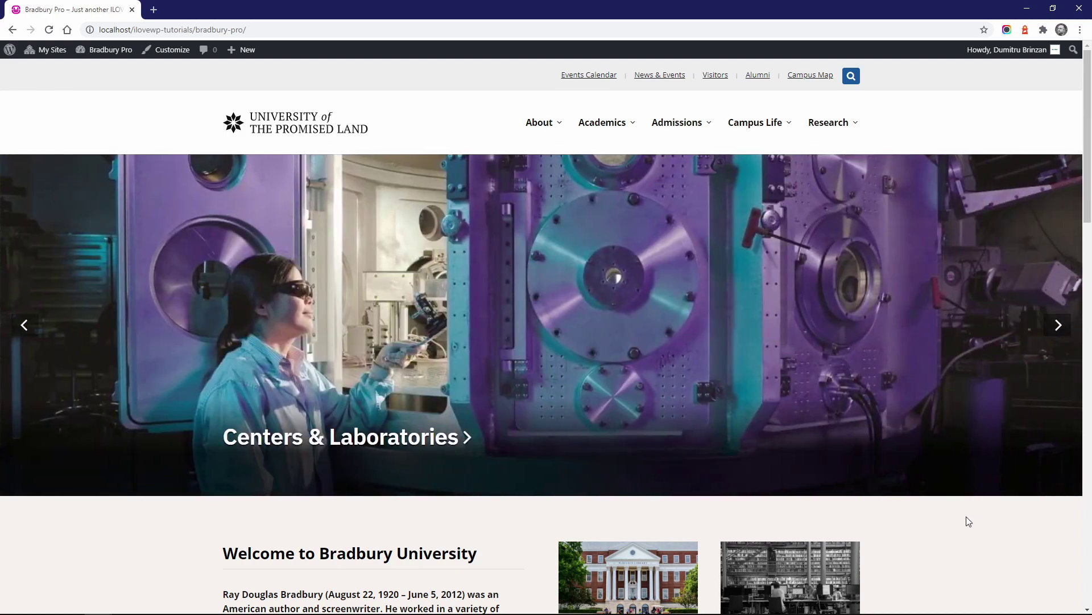
- Open the post "Can Laughter Make Our Lives Better? Researchers Say Yes" for editing and examine its Custom Options
scroll(972, 514, "down", 12)
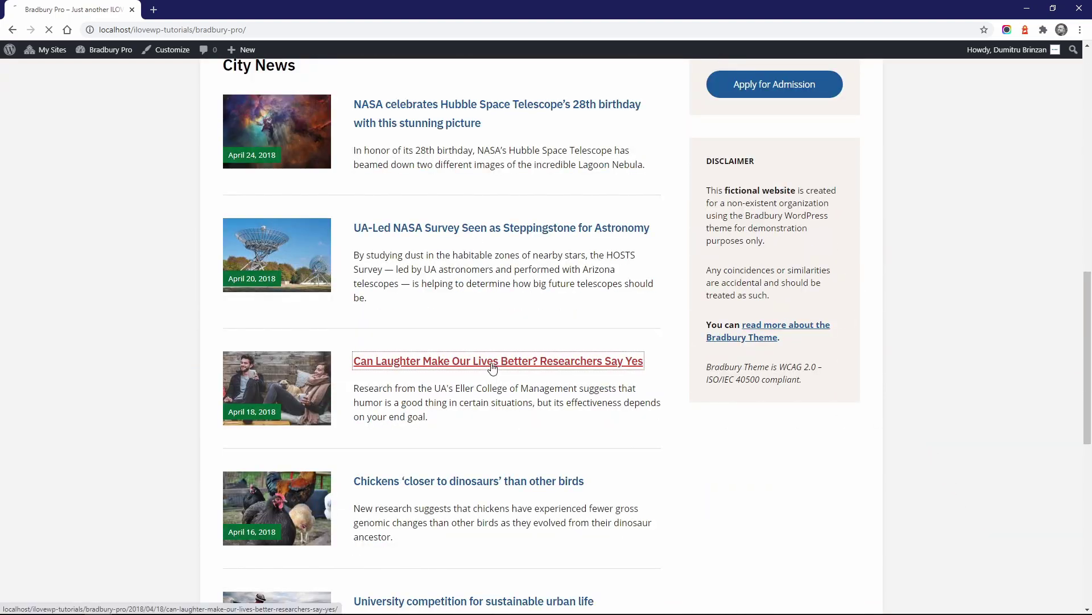
left_click(491, 367)
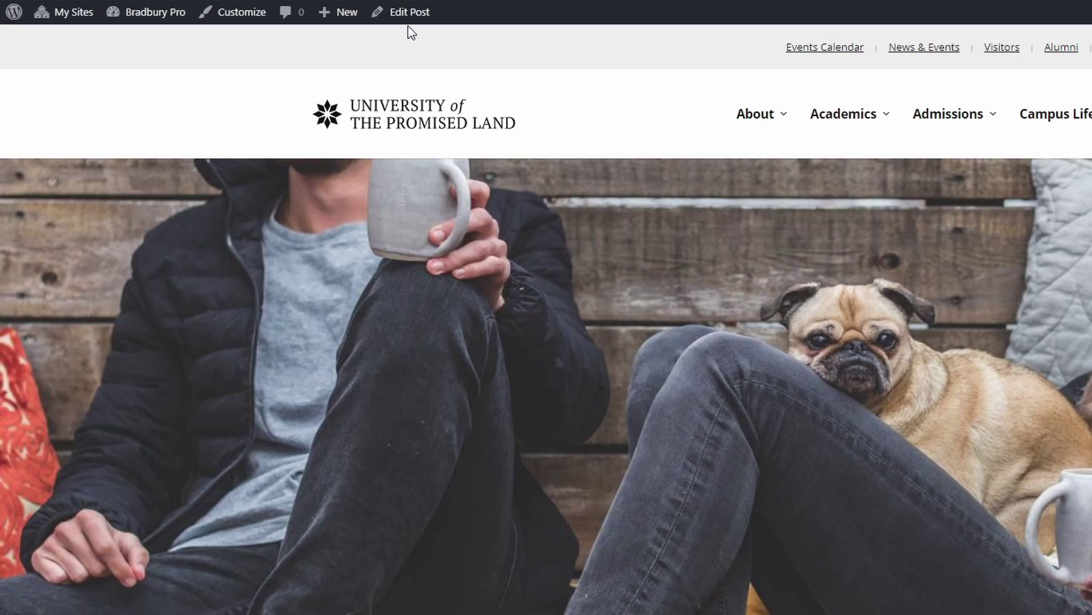
left_click(408, 14)
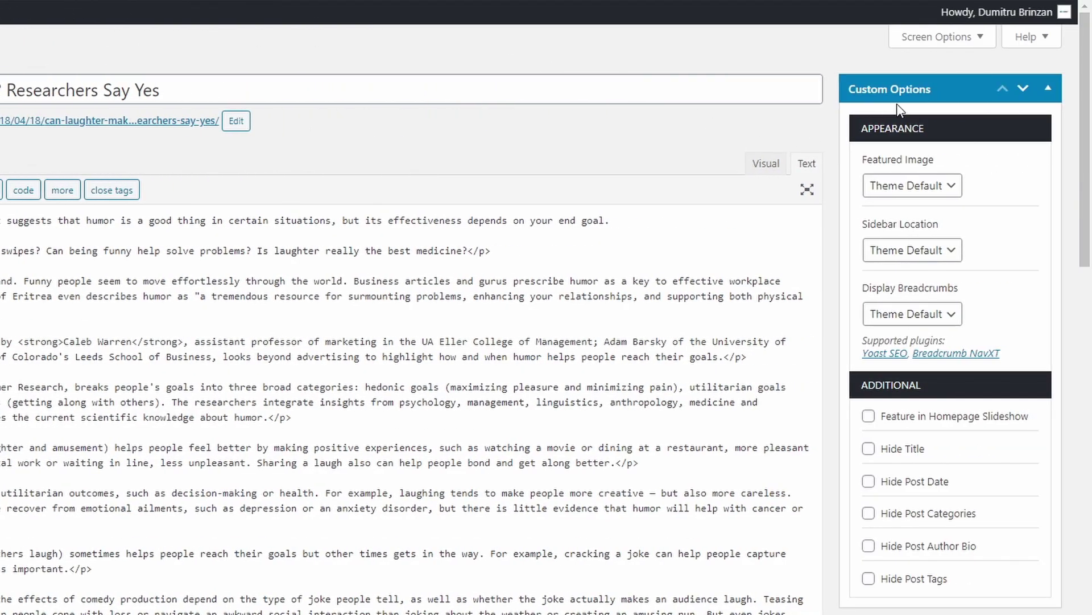
left_click(1049, 91)
left_click(1048, 92)
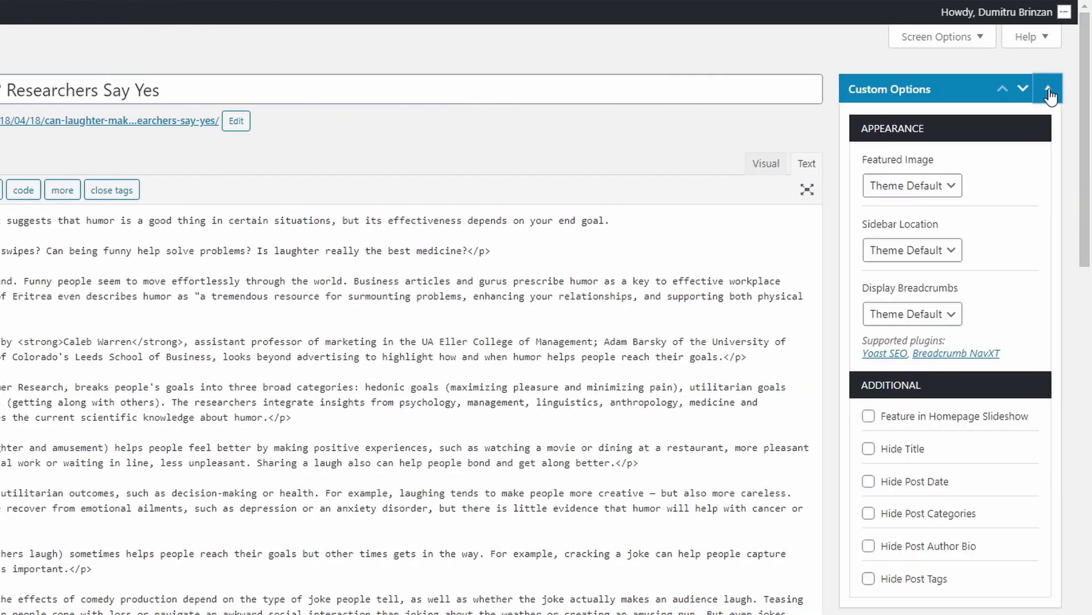
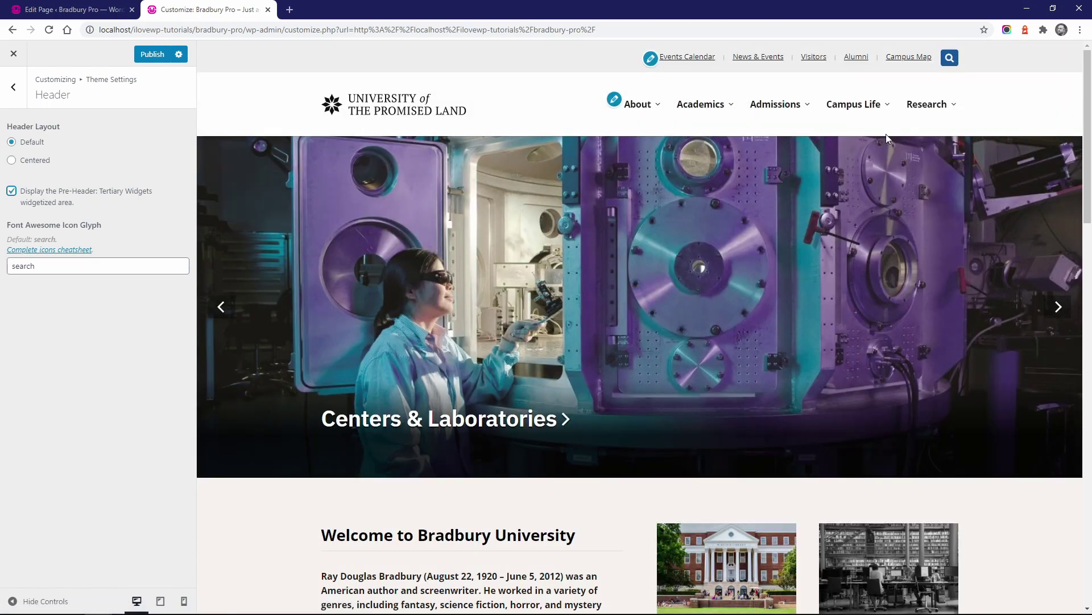
- Expand and collapse the Pre-Header tertiary widget area in the customizer preview to check its contents
left_click(950, 58)
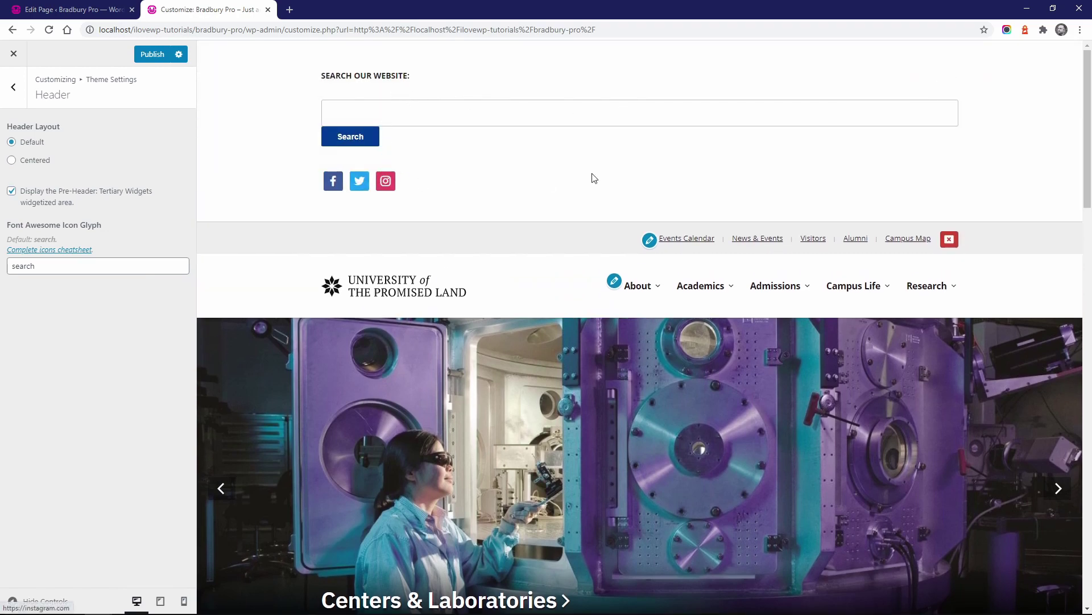
left_click(950, 240)
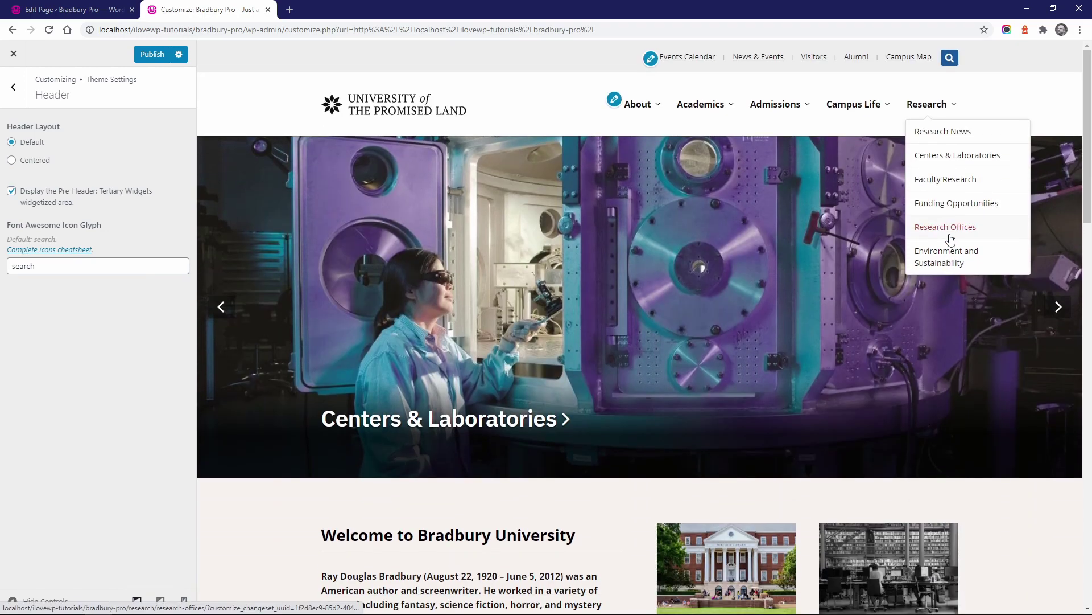
left_click(950, 59)
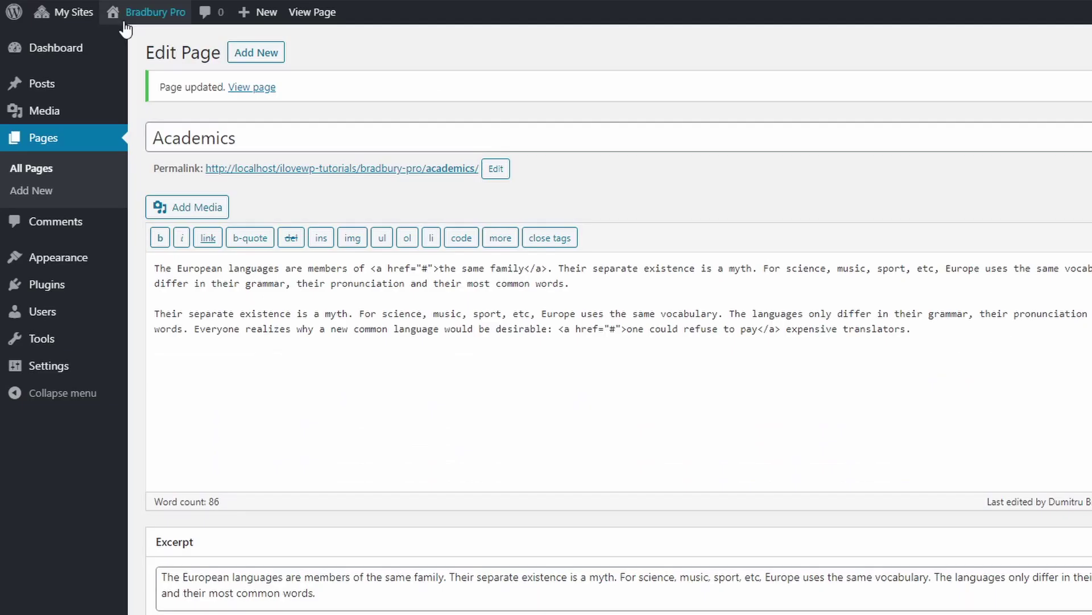
- Open the Widgets admin page and expand the Pre-Header: Tertiary Widgets area
mouse_move(87, 263)
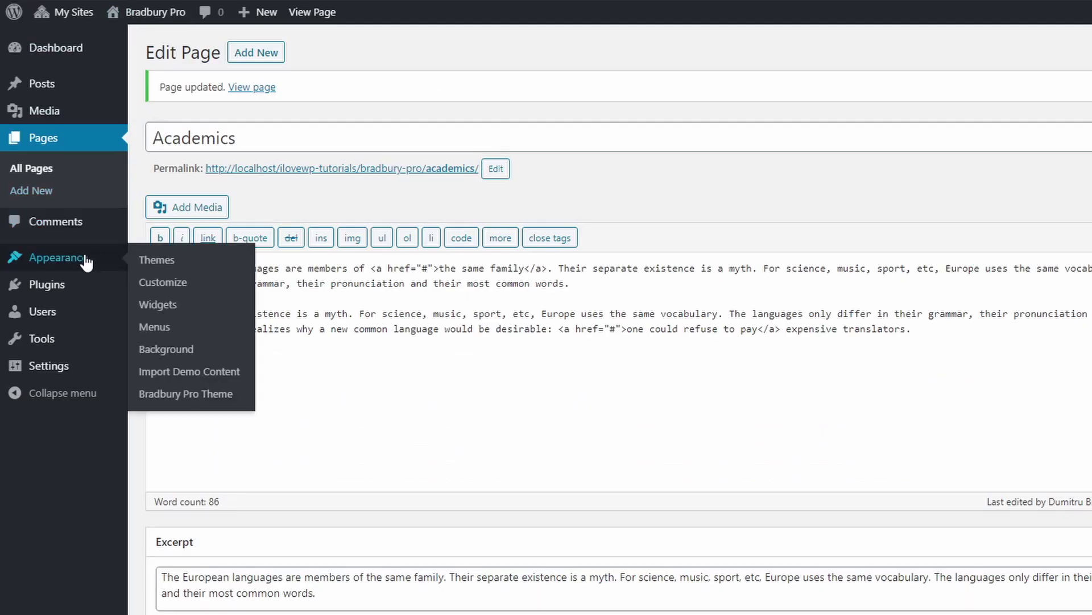
left_click(155, 305)
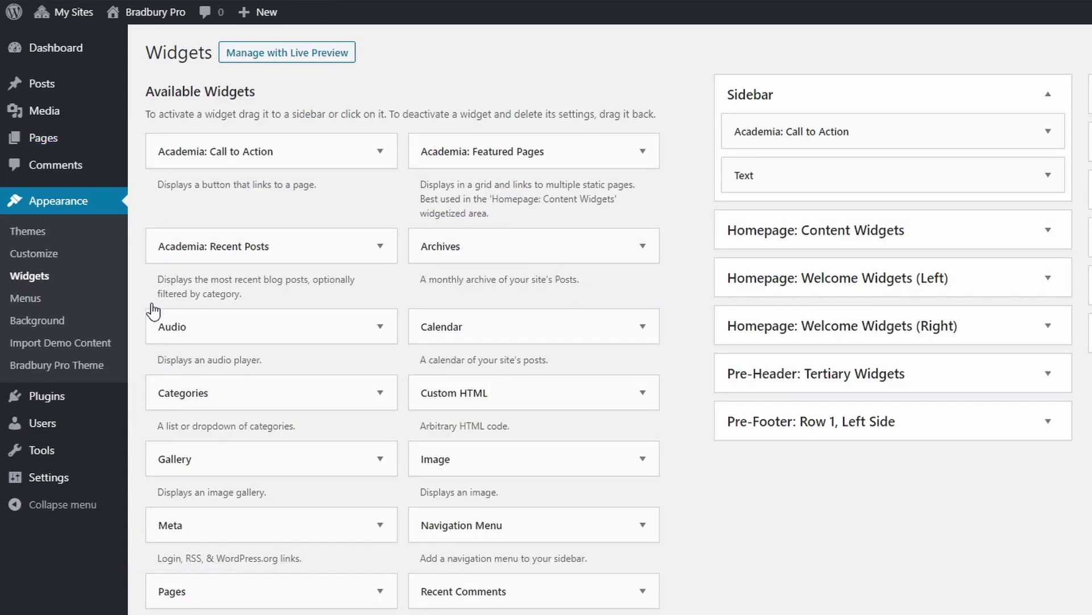
left_click(1049, 373)
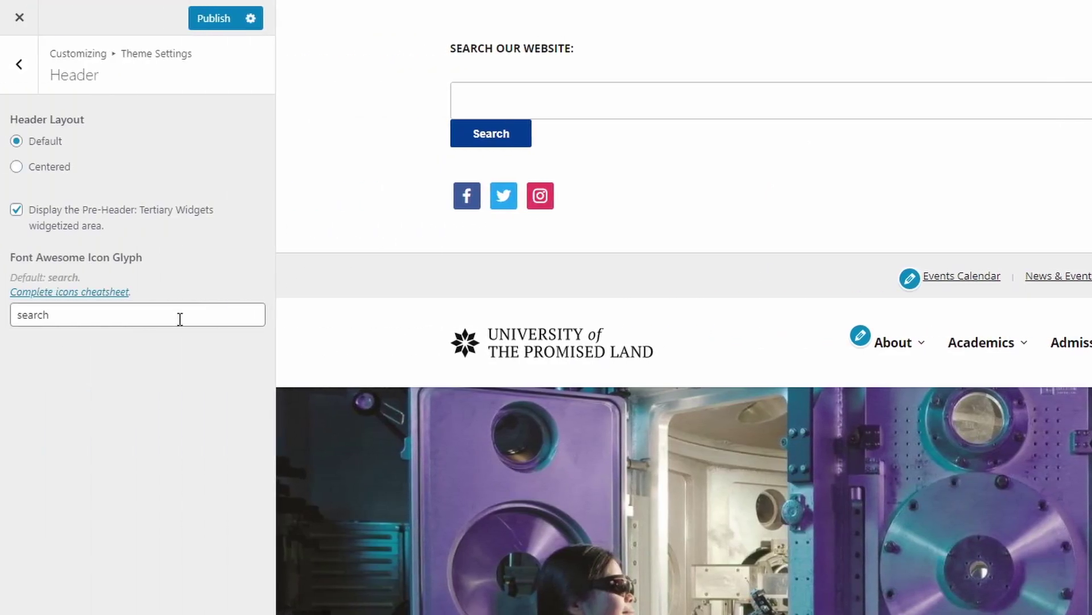
- Try the Font Awesome icon glyphs angle-up and adjust for the pre-header toggle in the customizer's Header settings
left_click(94, 319)
left_click_drag(94, 318, 2, 329)
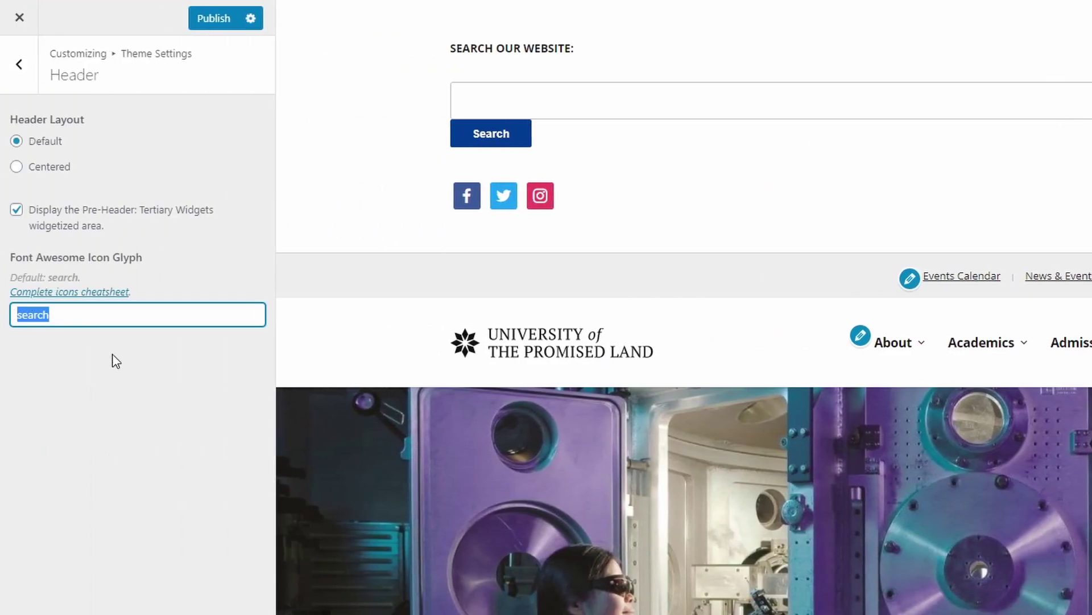
type("angle-up")
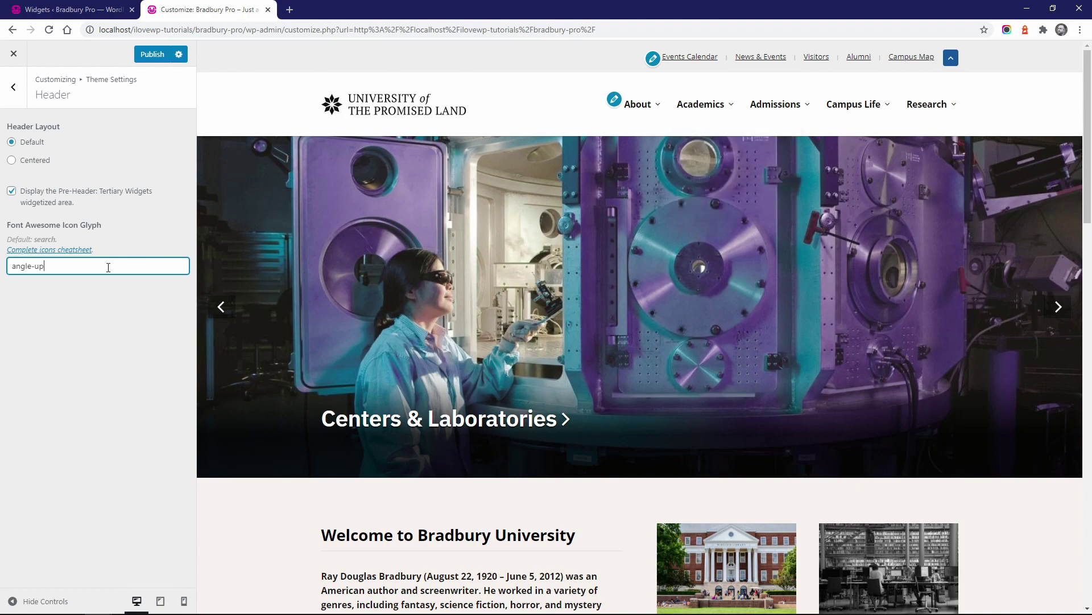
type("adjust")
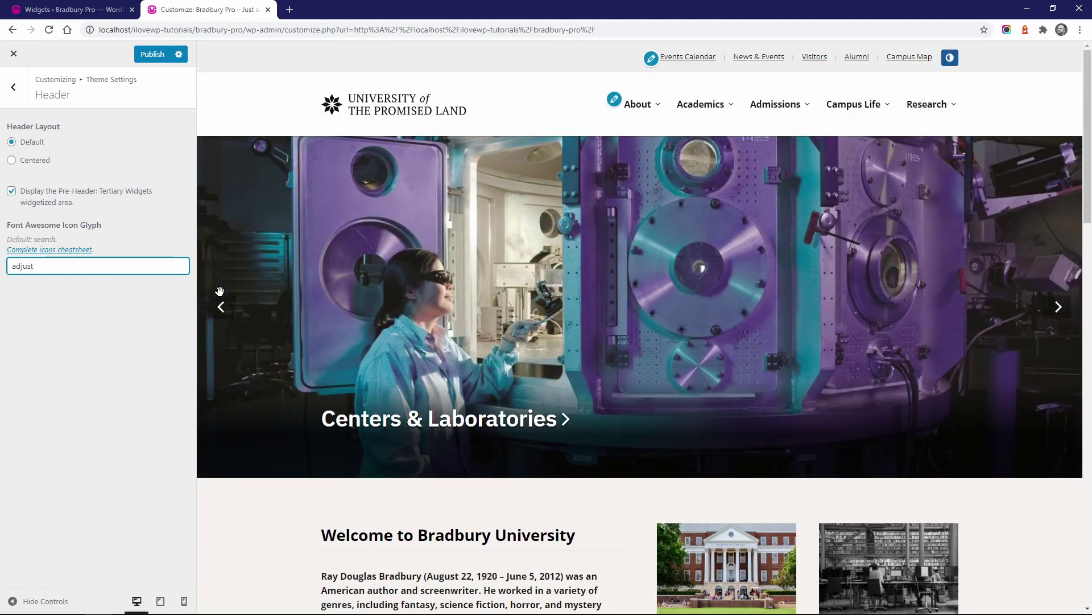
- Set the Font Awesome Icon Glyph to search and publish the Header settings
type("search")
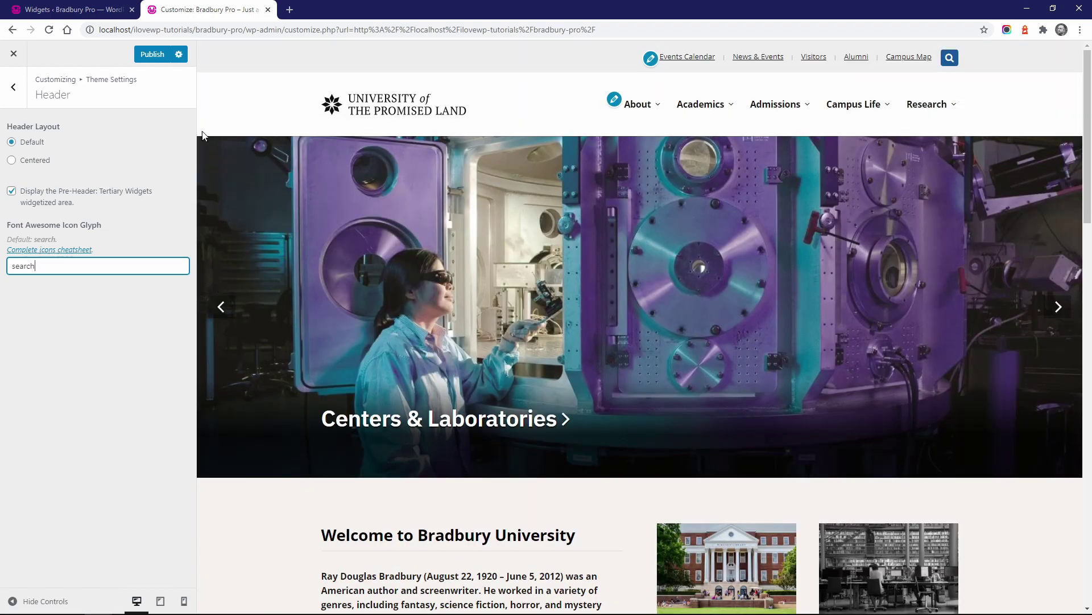
left_click(153, 54)
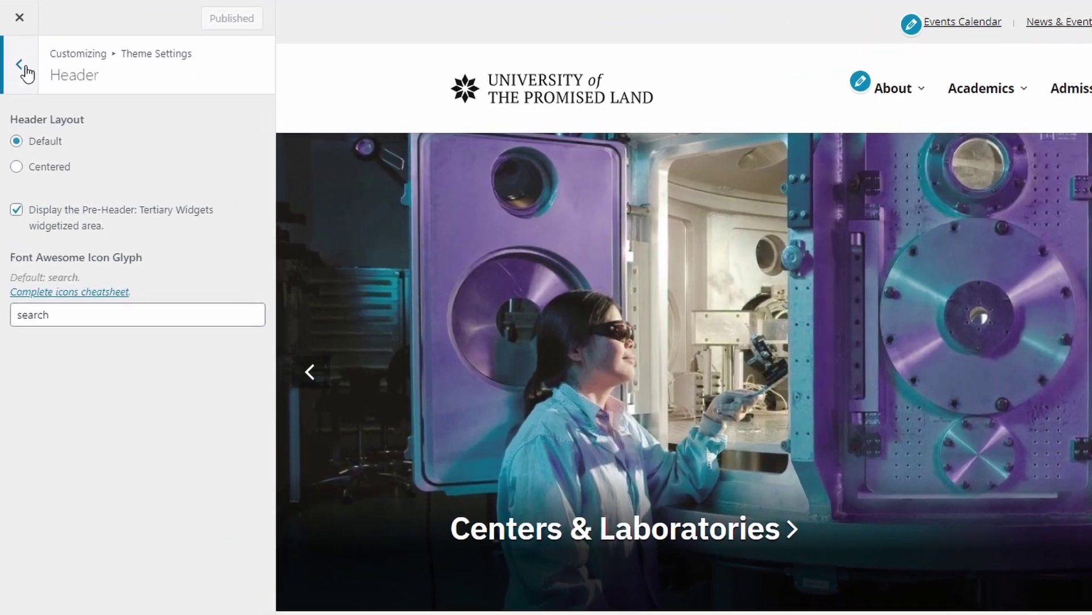
- Open the theme's Footer settings and toggle the footer site logo block off and back on
left_click(25, 71)
left_click(41, 192)
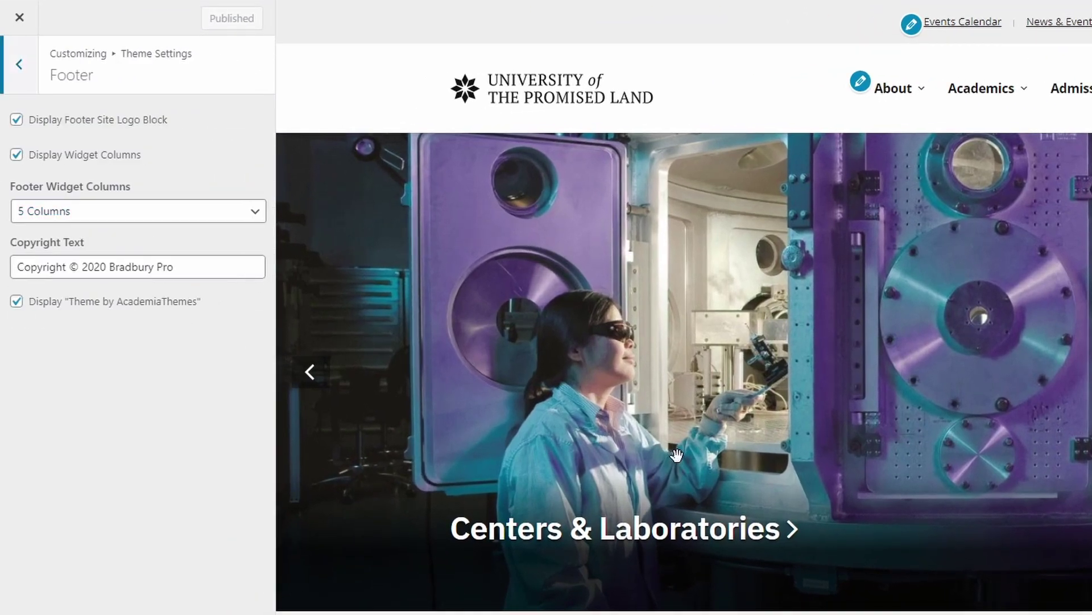
scroll(680, 460, "down", 15)
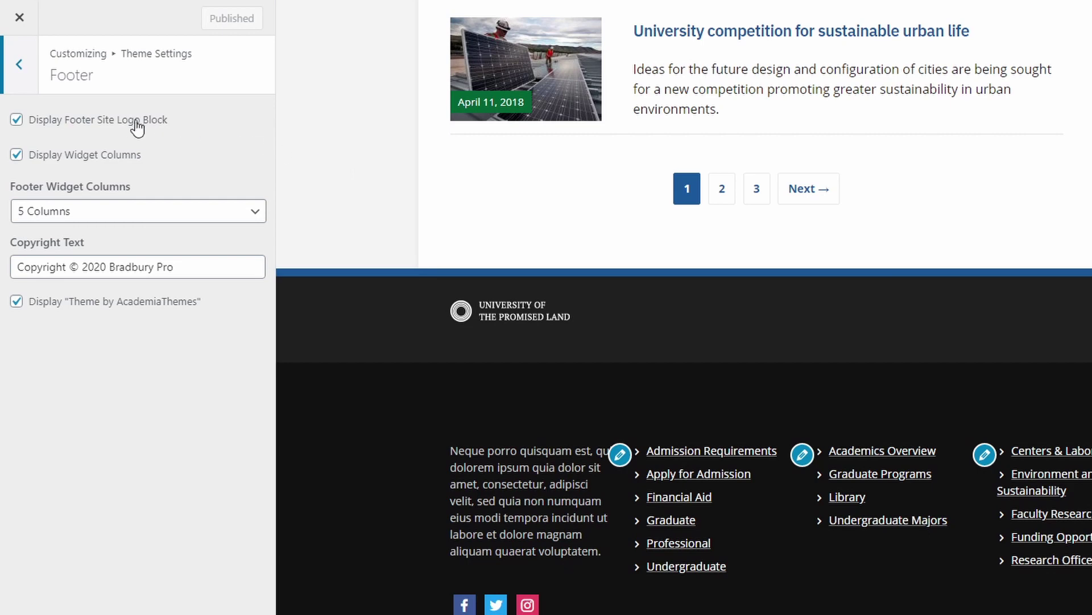
left_click(116, 128)
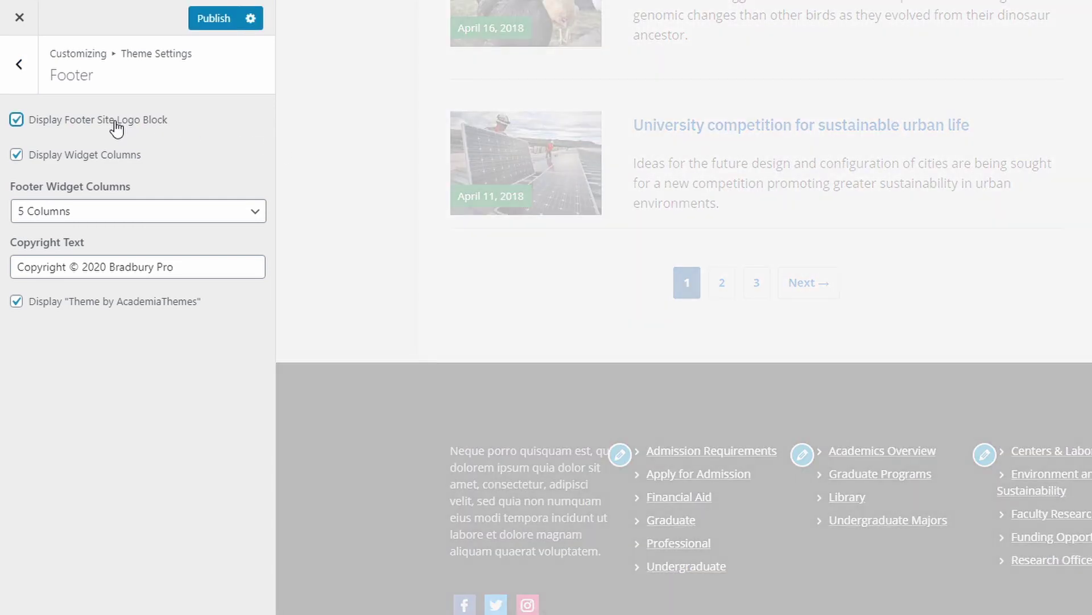
scroll(375, 300, "down", 2)
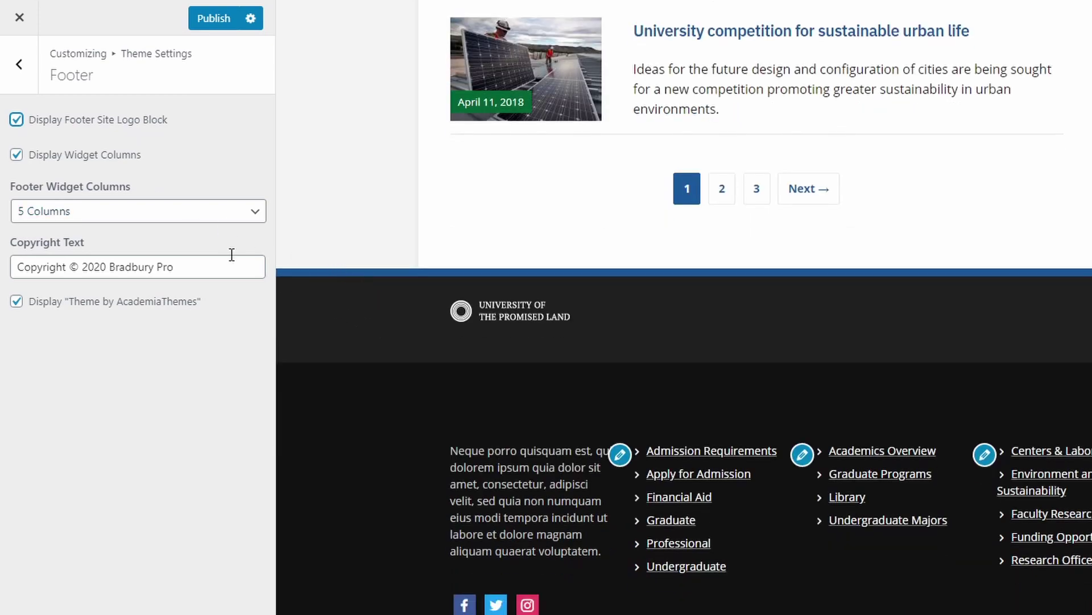
- Try the footer widget area with 4, 3 and 2 columns, then restore 5 columns
left_click(83, 215)
left_click(59, 274)
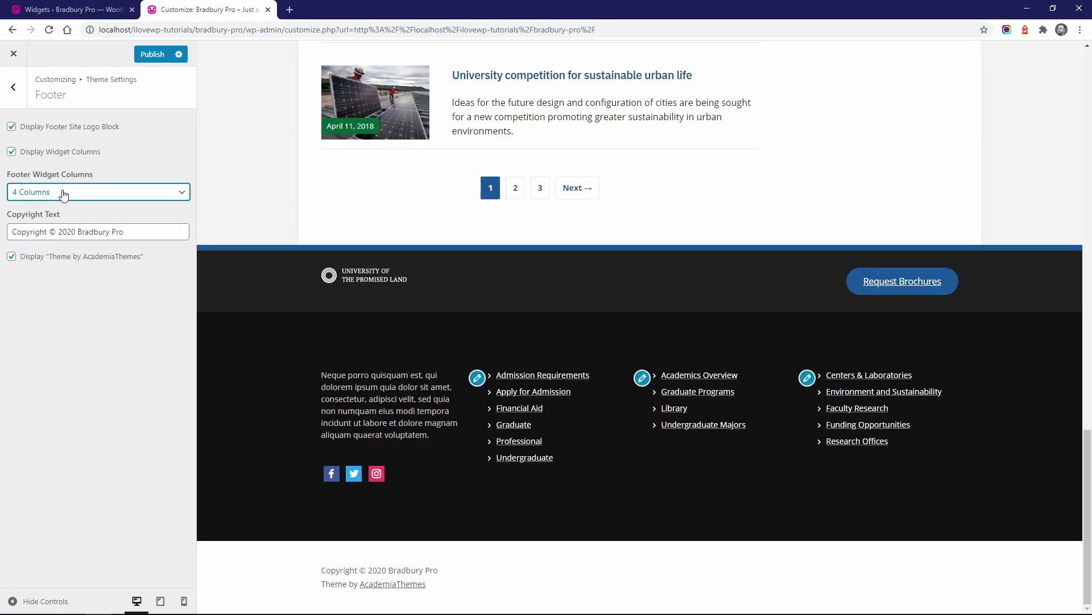
left_click(62, 194)
left_click(55, 225)
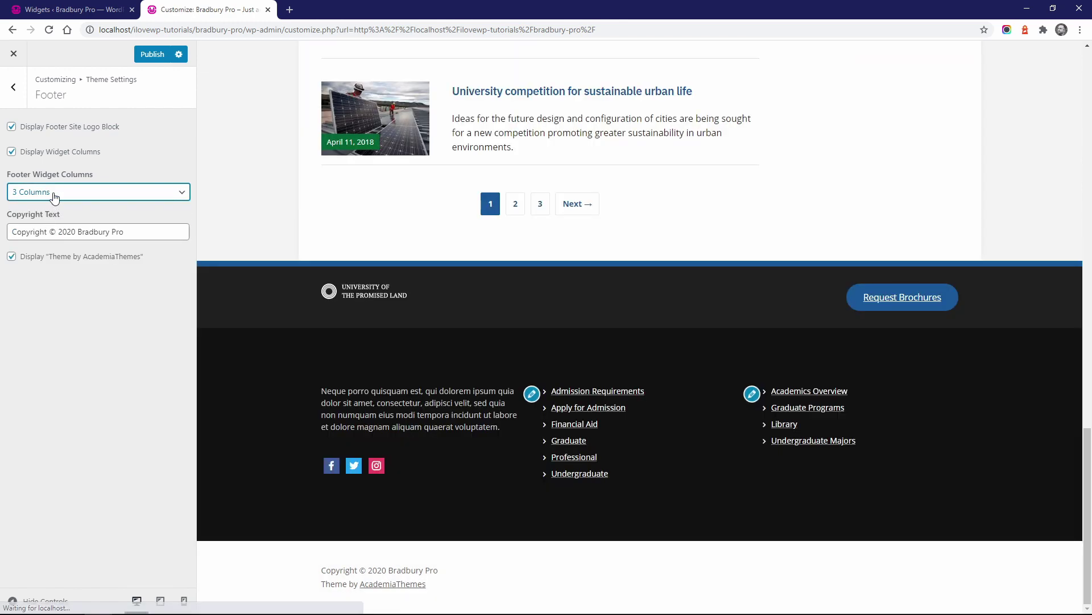
left_click(54, 194)
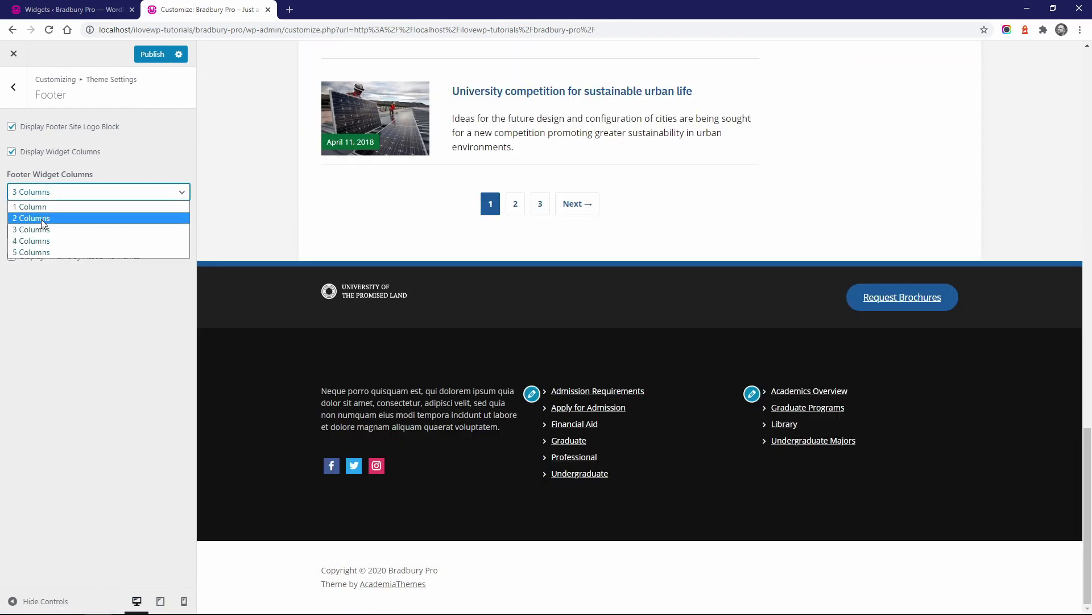
left_click(41, 219)
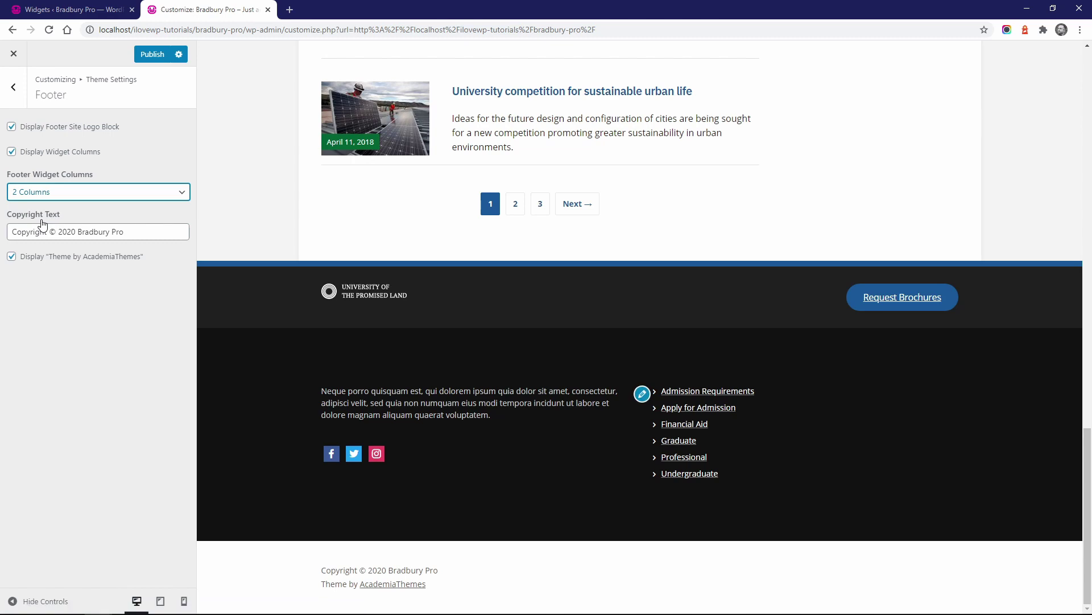
left_click(50, 197)
left_click(26, 250)
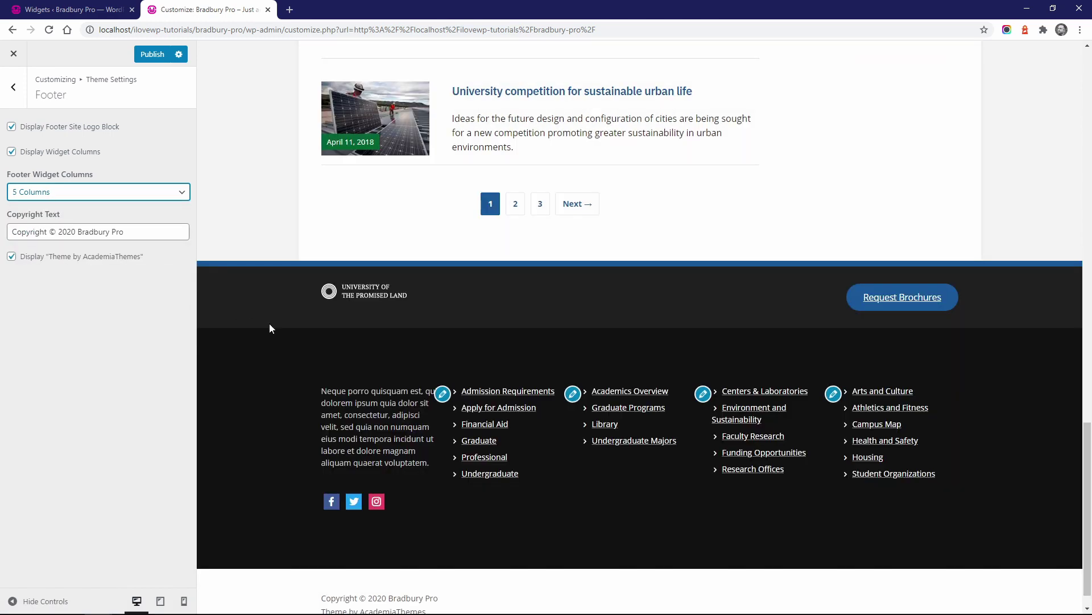
- Toggle the "Theme by AcademiaThemes" footer credit off and back on
scroll(268, 323, "down", 1)
left_click(92, 258)
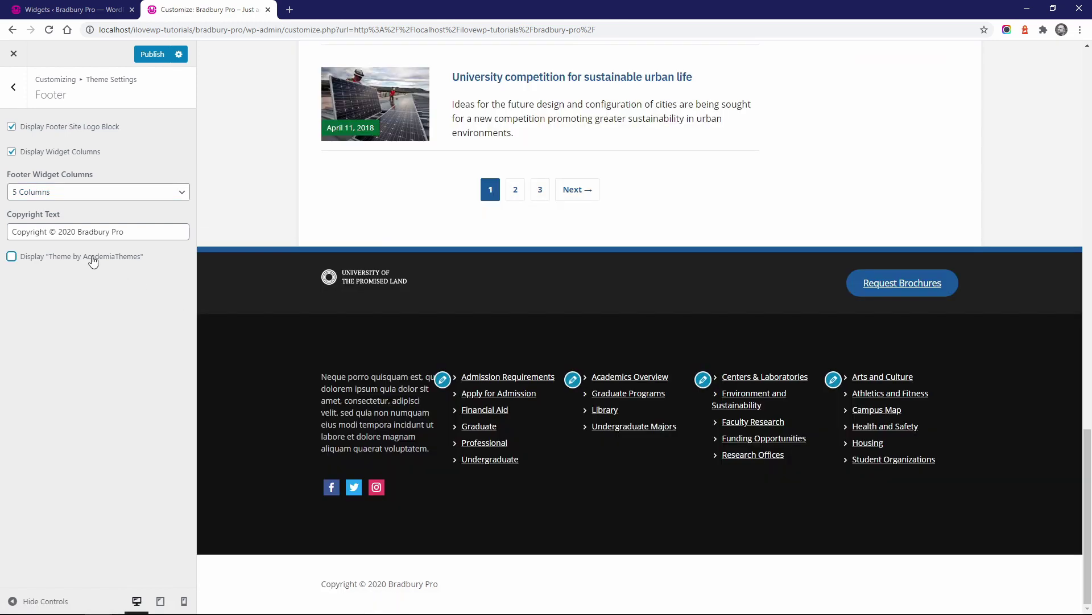
left_click(93, 259)
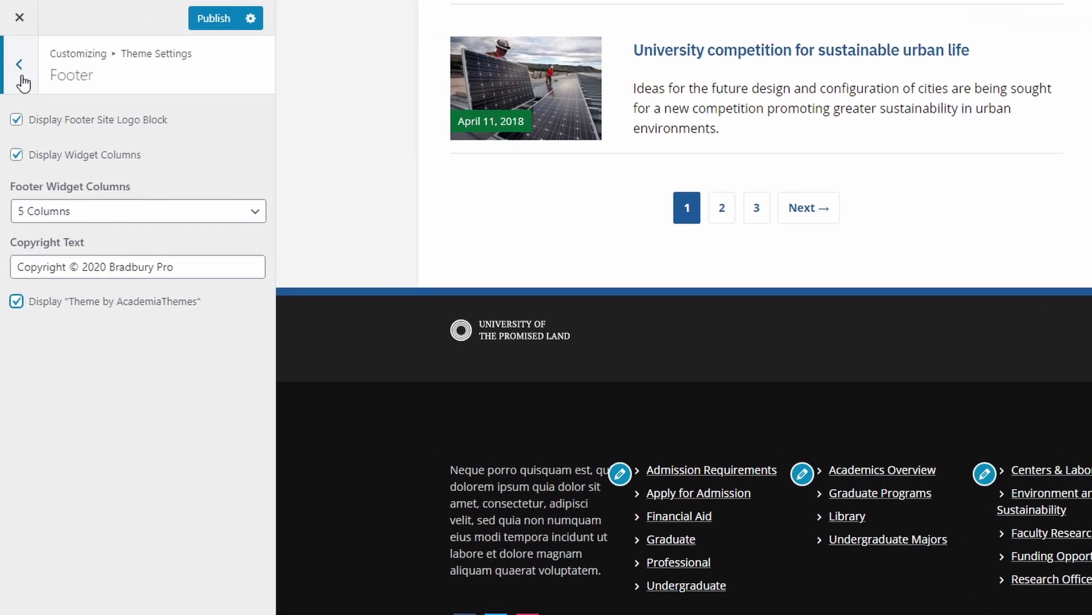
- Shorten the Blog Section Heading in the Homepage settings to "City News"
left_click(15, 96)
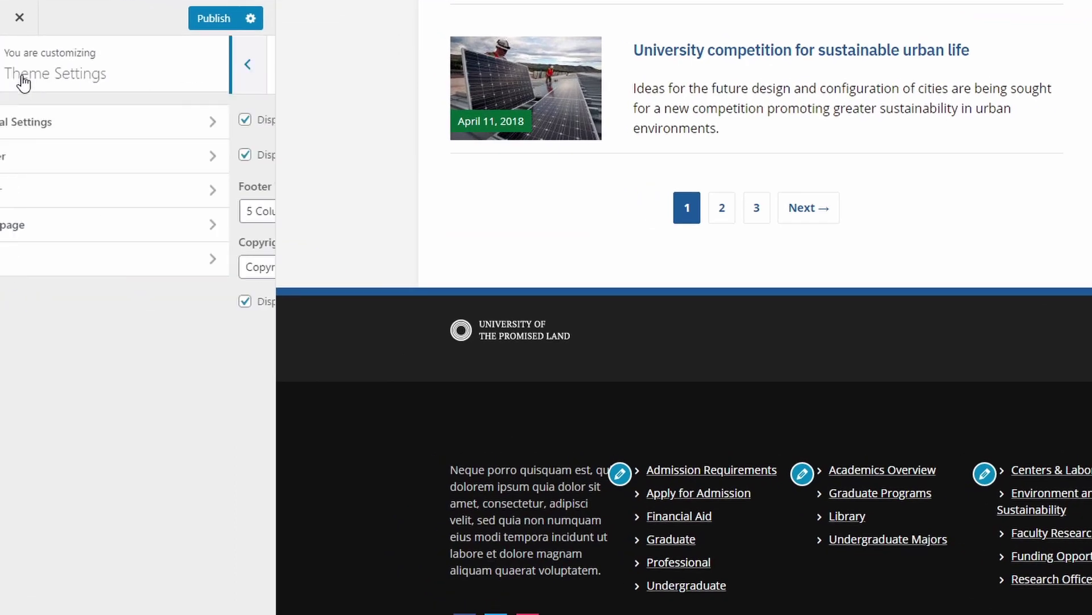
left_click(71, 227)
scroll(726, 397, "up", 12)
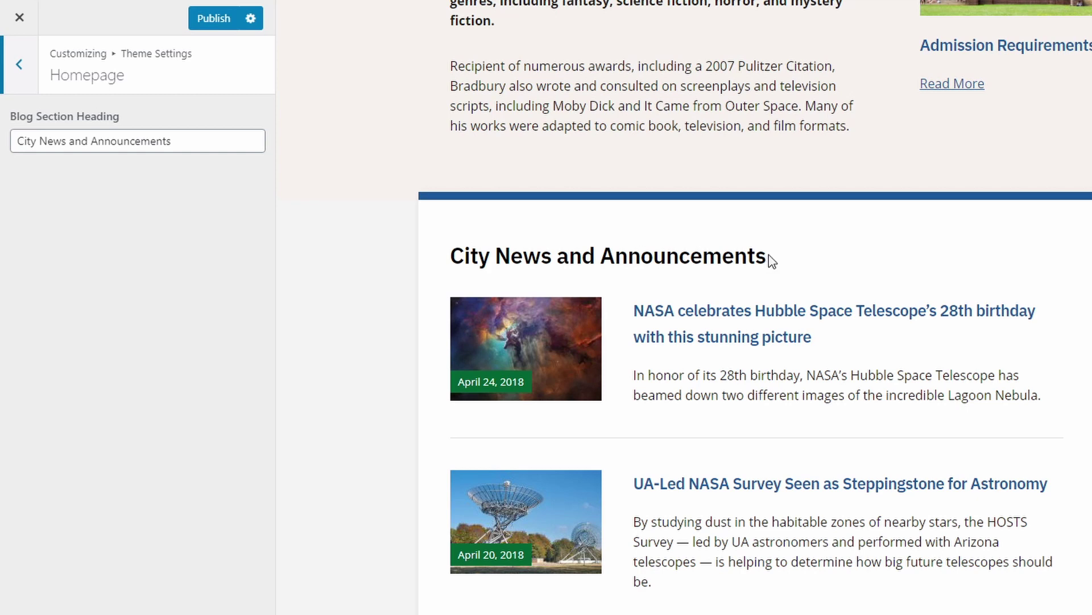
left_click_drag(210, 141, 72, 141)
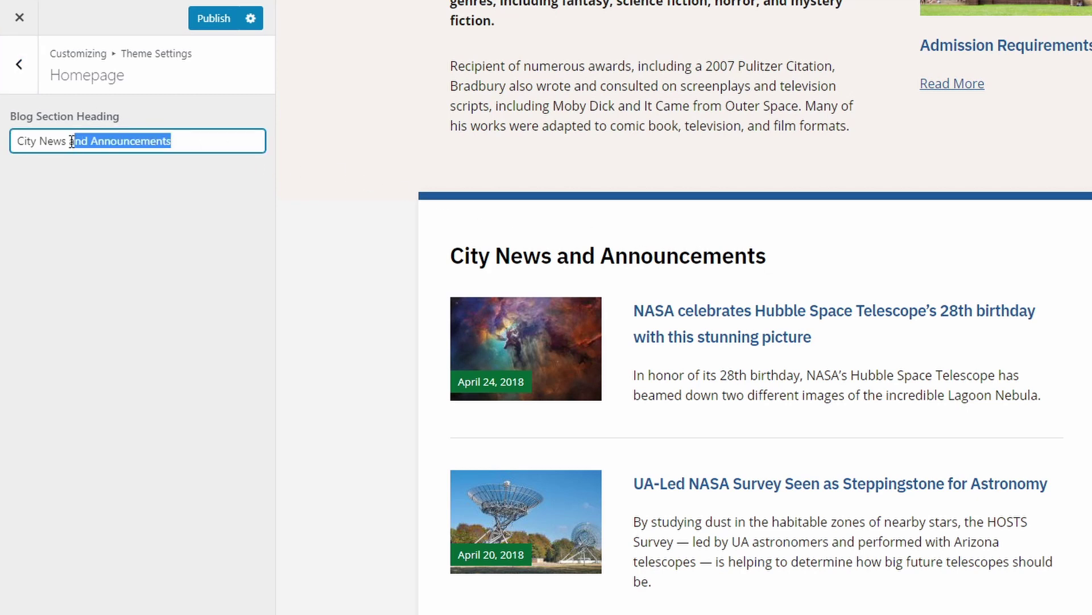
key("BackSpace")
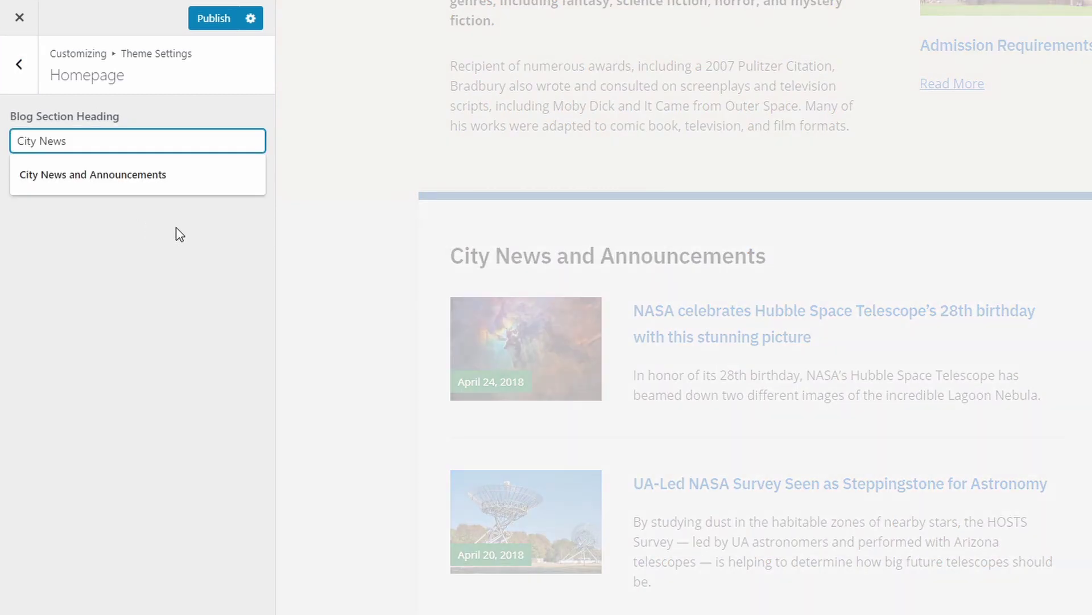
left_click(160, 273)
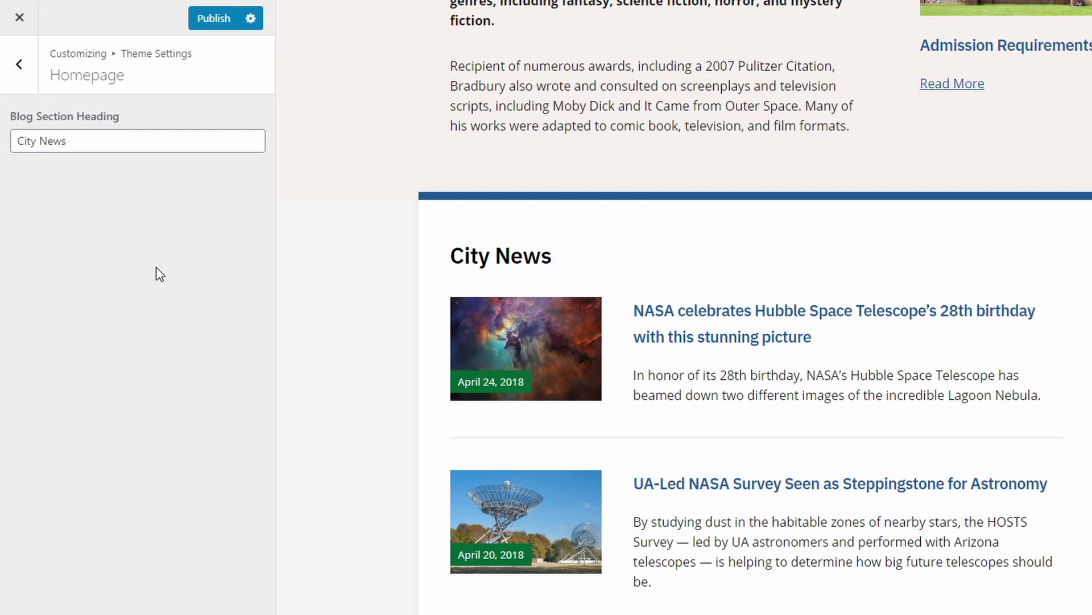
- Open the theme's Posts settings and load the post about Hubble's 28th birthday in the preview
left_click(18, 68)
left_click(33, 261)
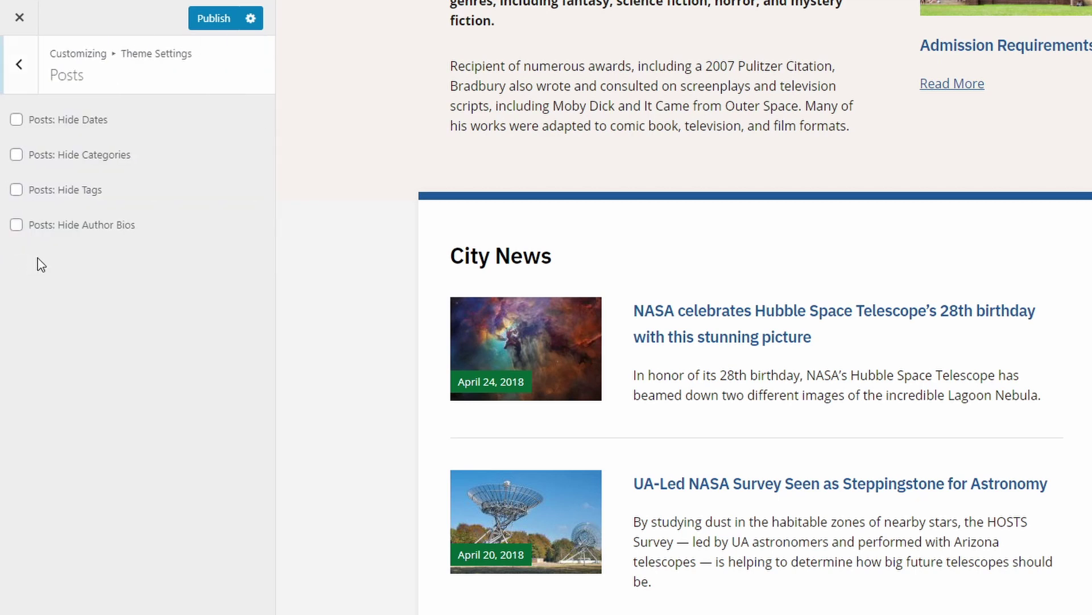
left_click(702, 313)
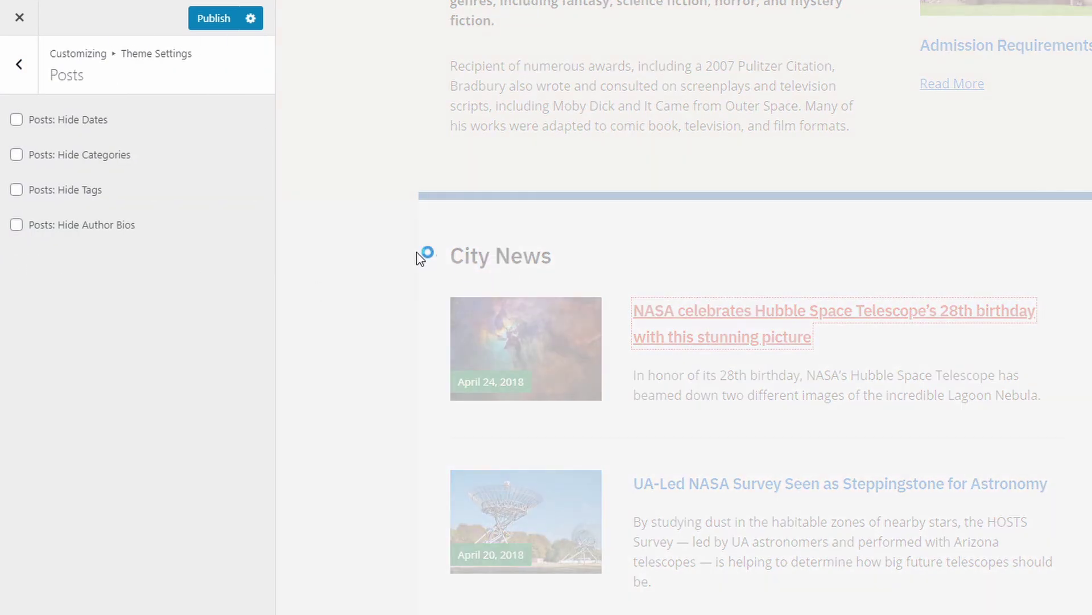
scroll(728, 339, "down", 5)
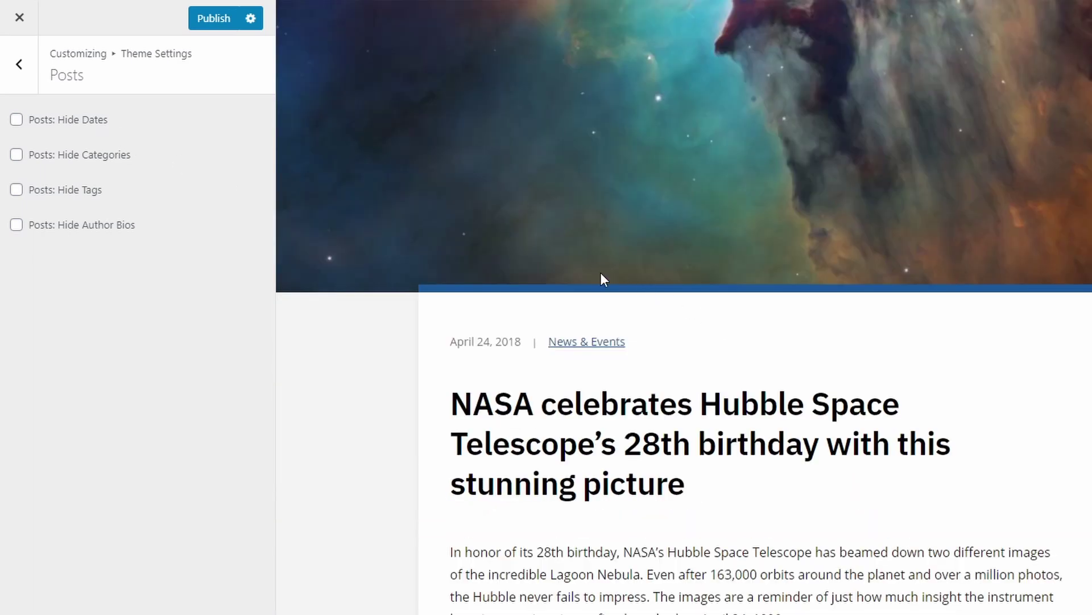
- Hide the dates, categories, tags and author bios on posts
left_click(65, 120)
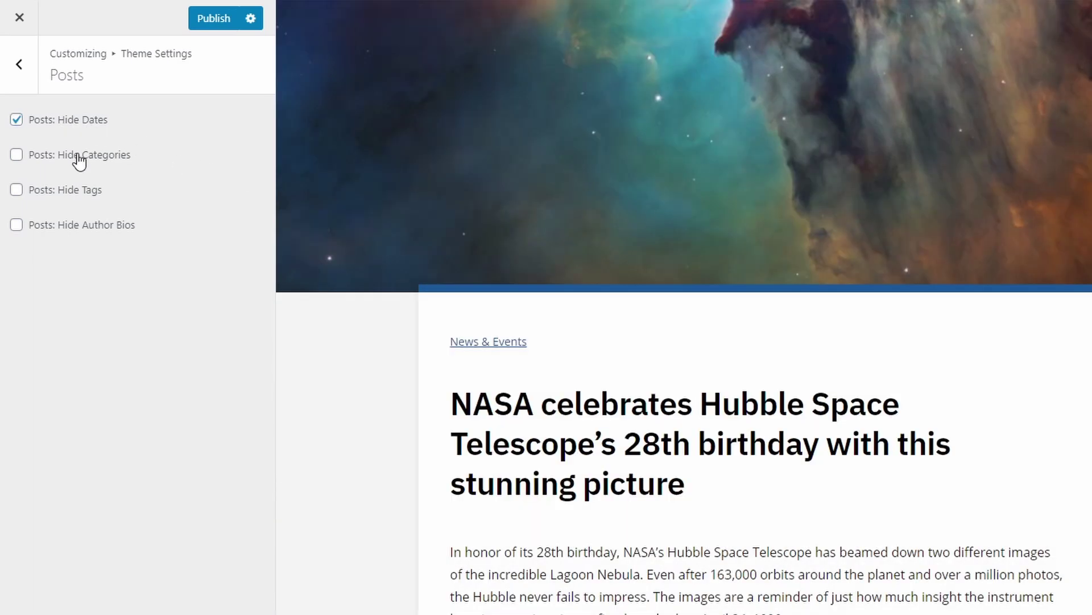
left_click(80, 162)
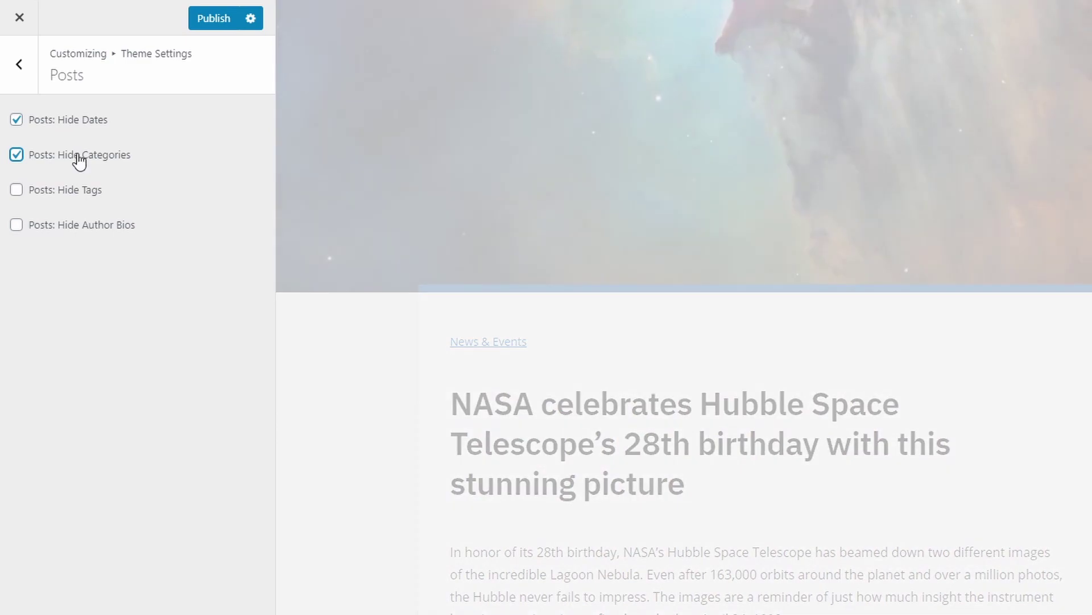
scroll(713, 411, "down", 15)
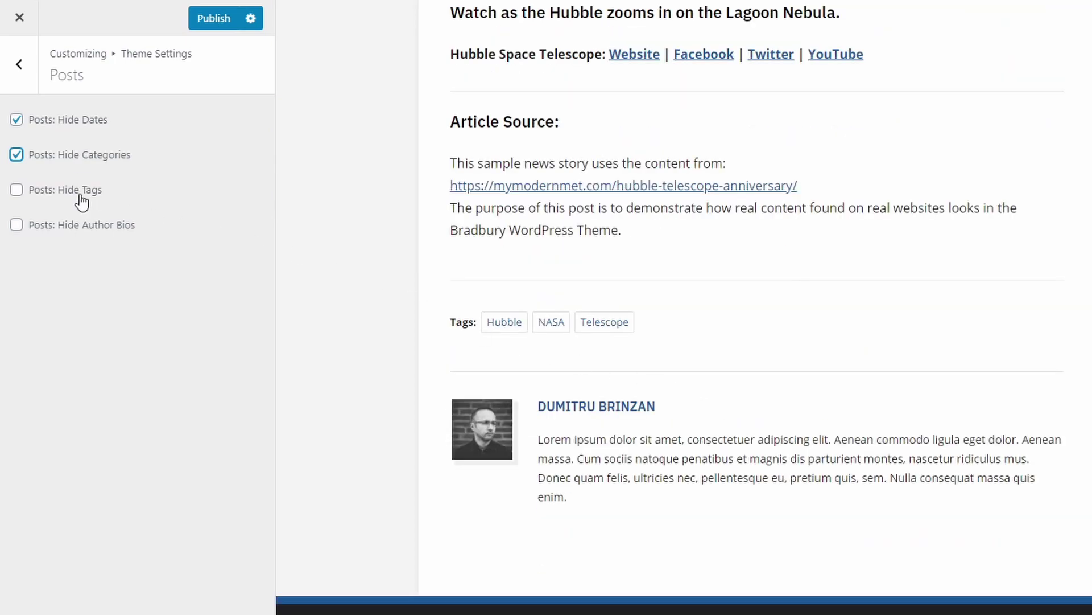
left_click(83, 202)
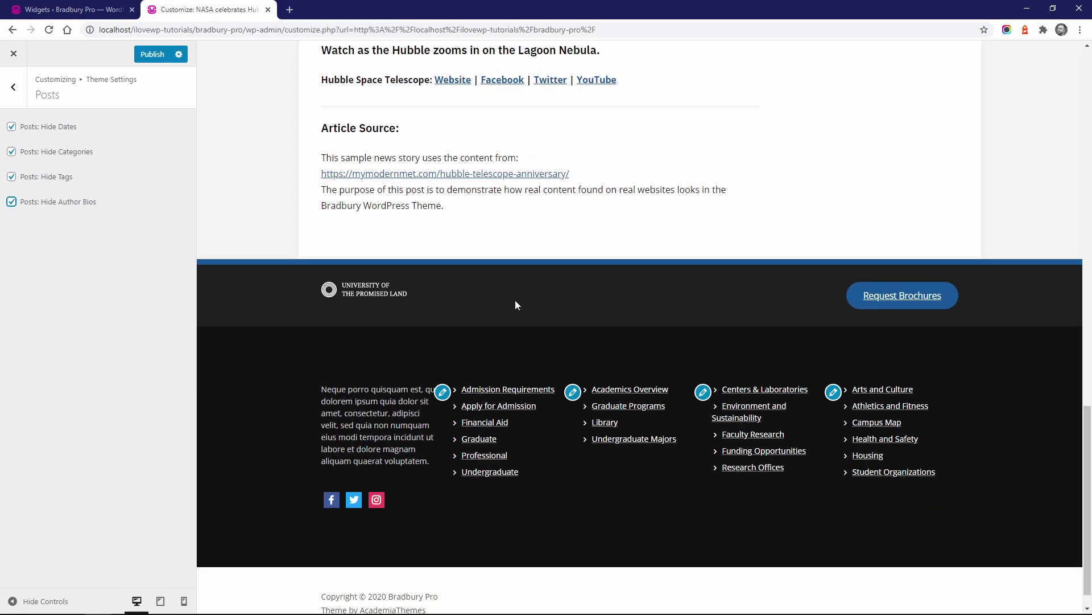
- Turn off hiding of post dates and categories, and publish the Posts settings
scroll(721, 361, "up", 10)
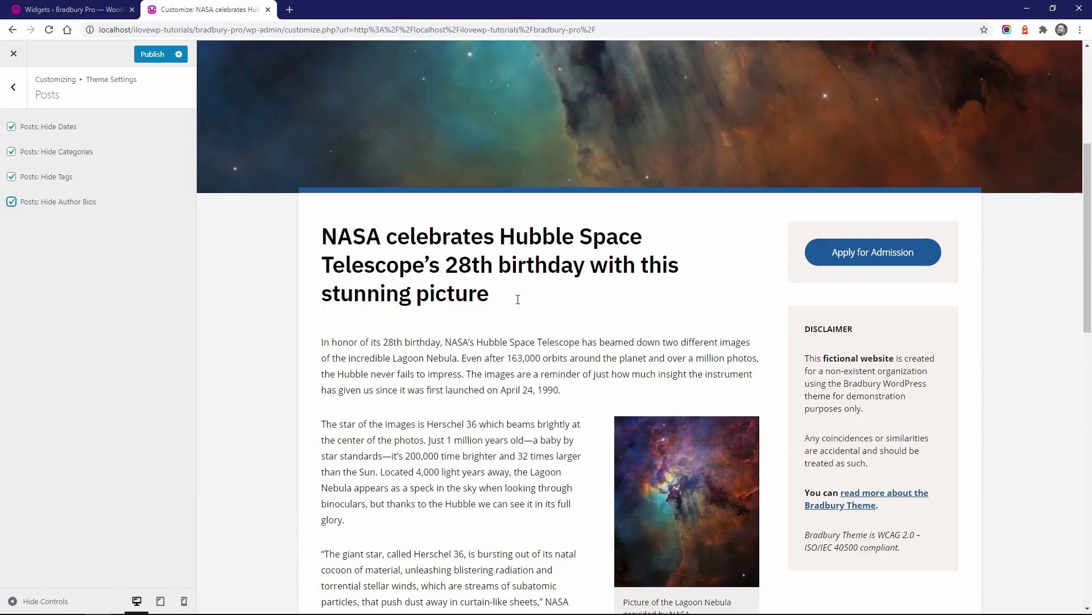
scroll(515, 298, "up", 1)
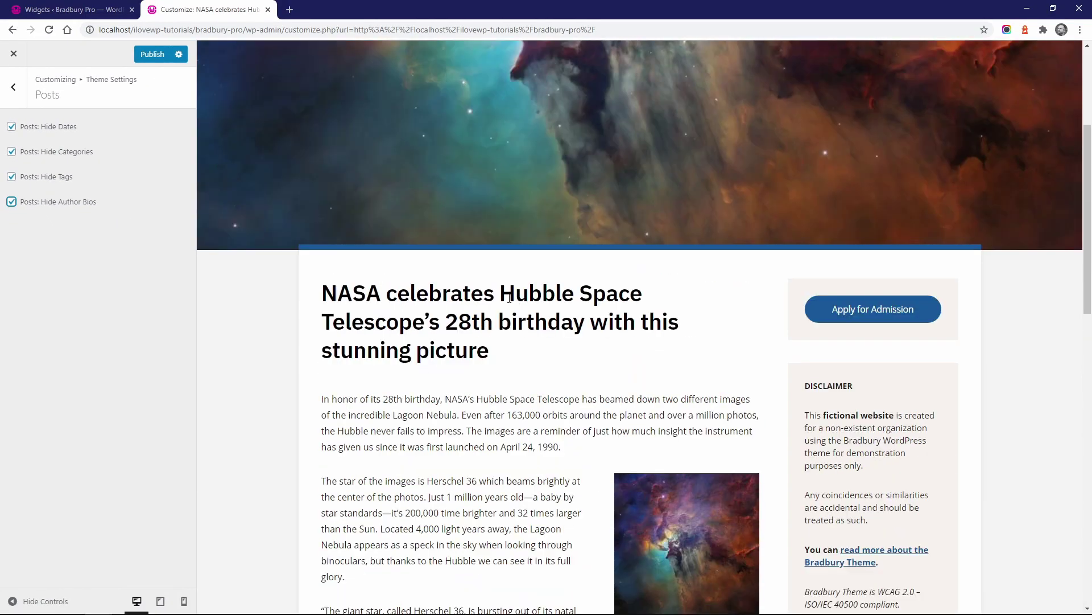
left_click(11, 151)
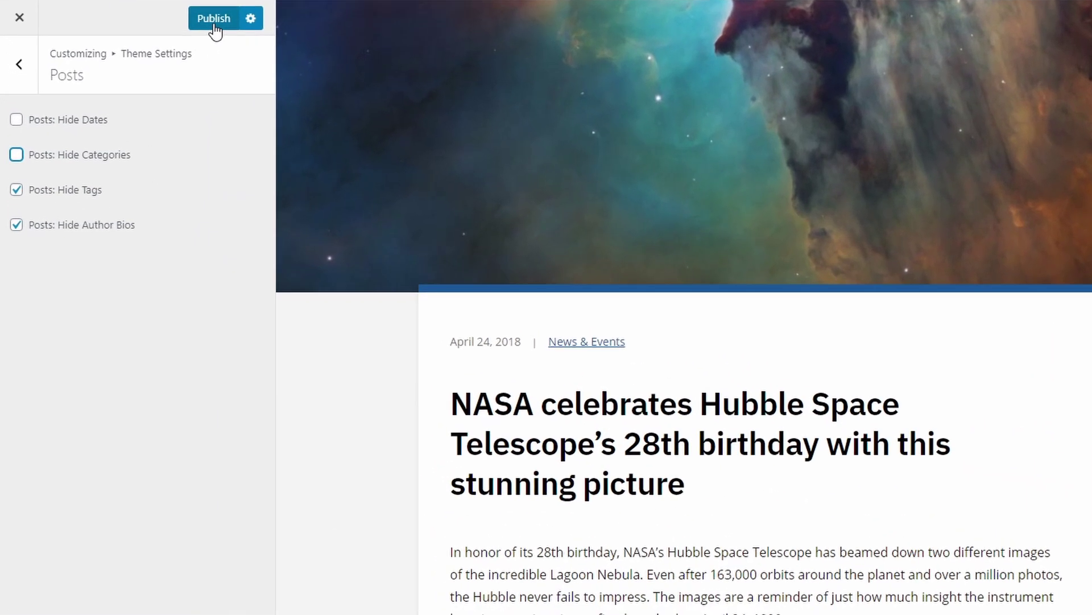
left_click(152, 55)
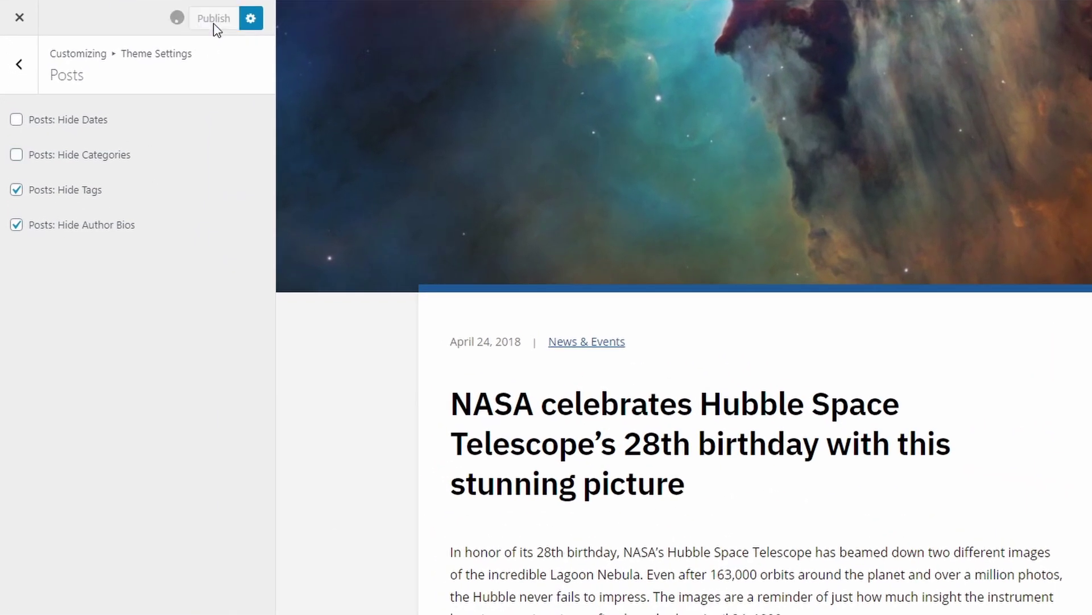
- Set the theme's Body font family to Noto Serif and check the post's text in the preview
left_click(17, 70)
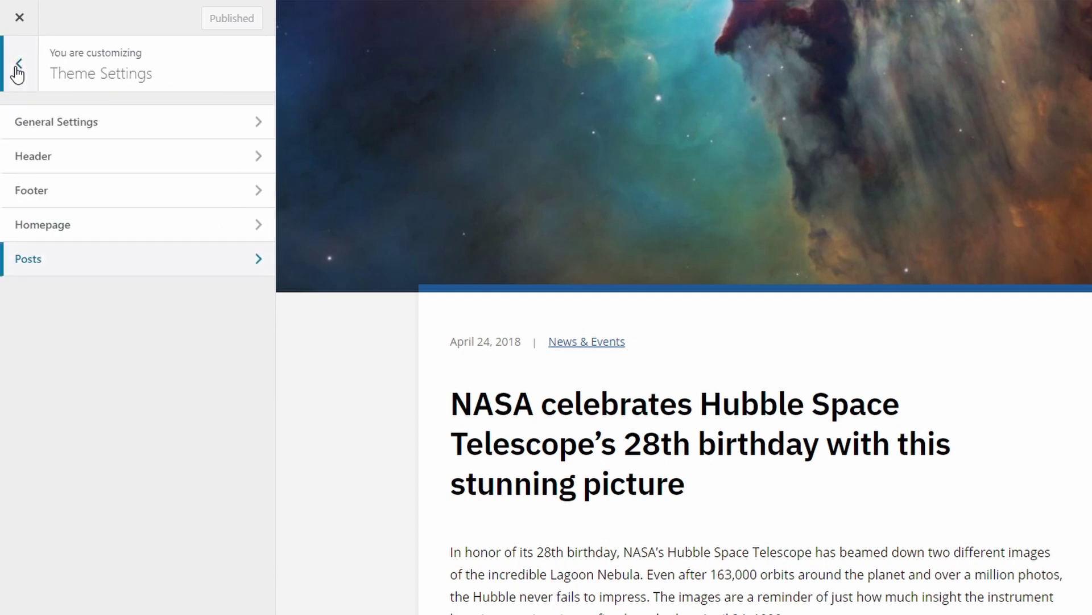
left_click(19, 67)
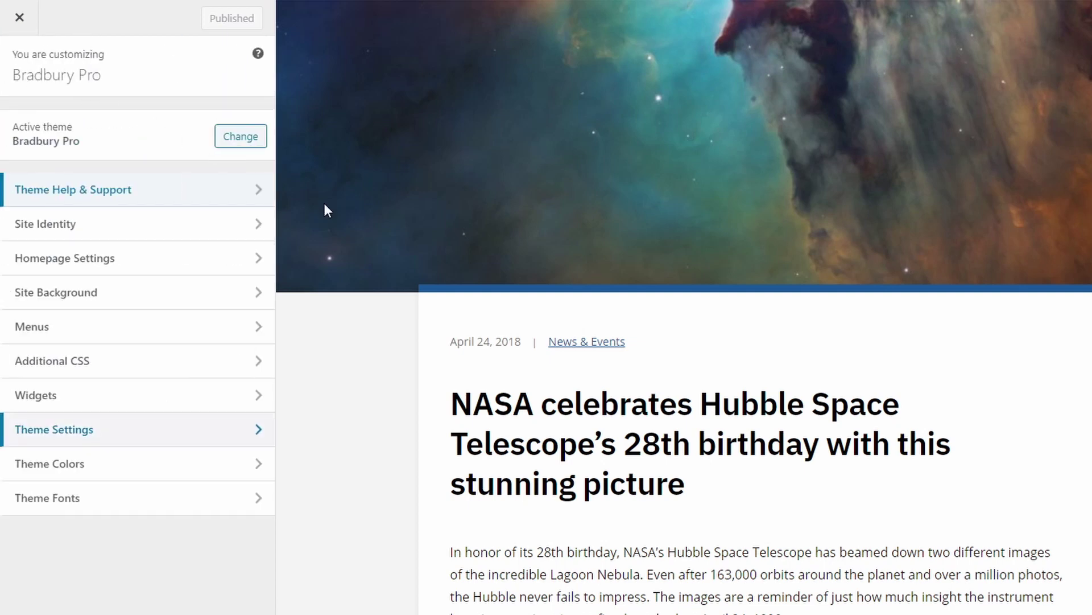
left_click(104, 497)
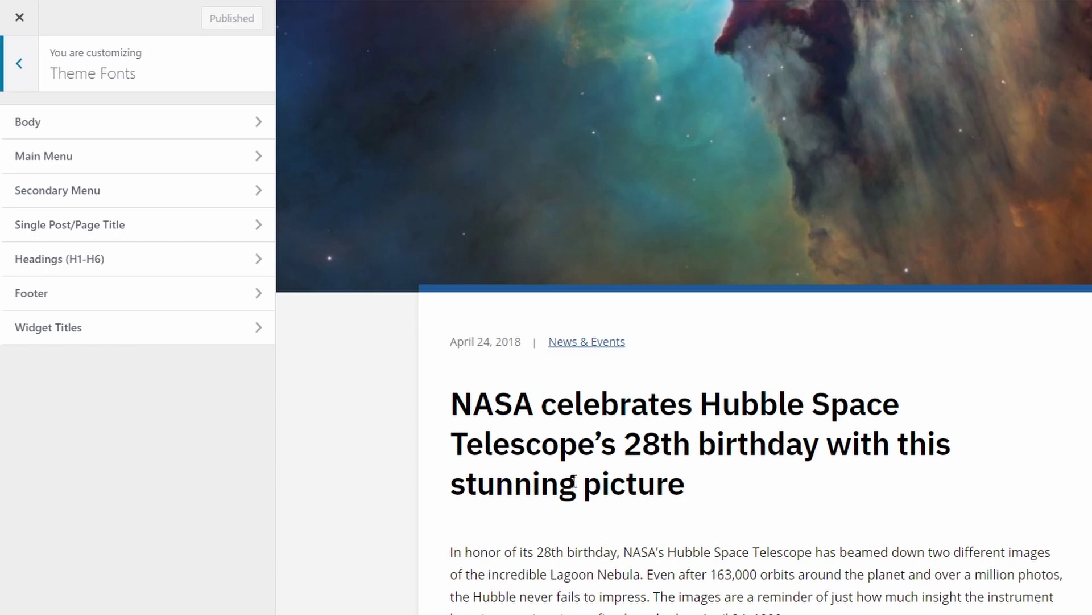
scroll(586, 452, "up", 5)
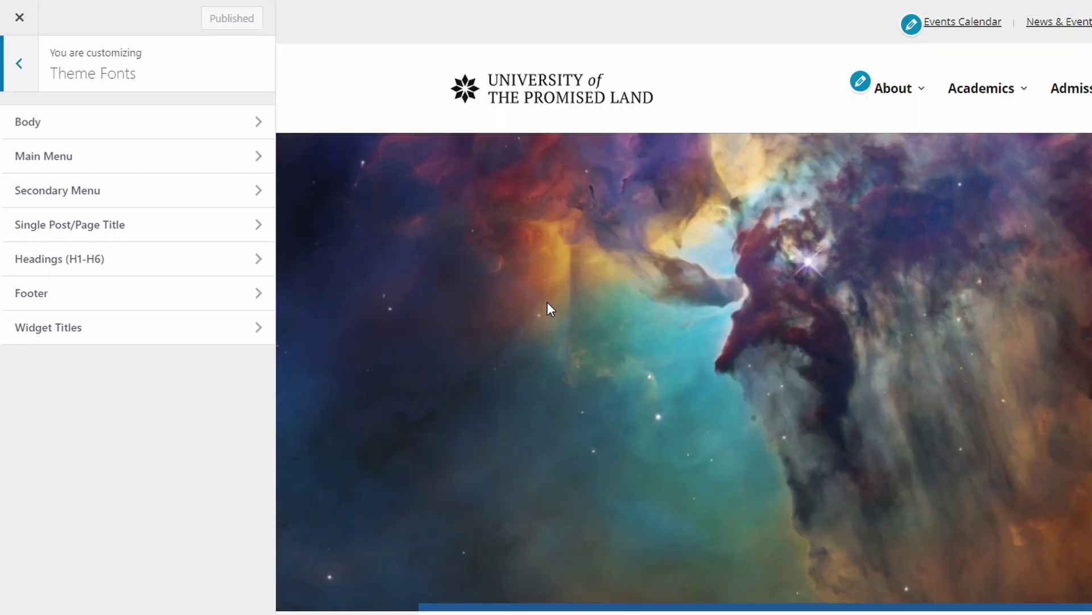
left_click(258, 121)
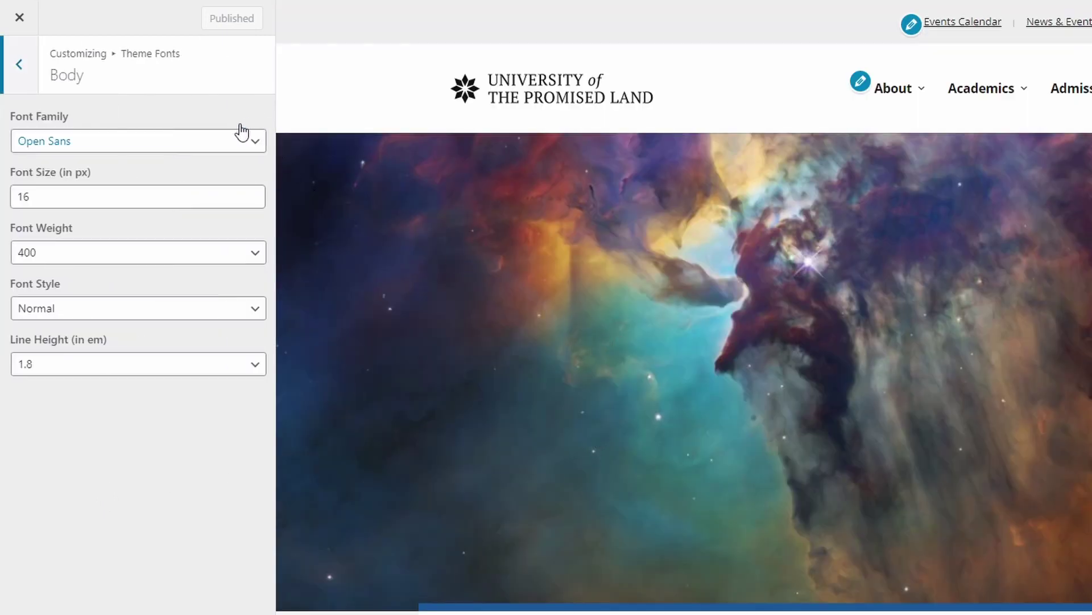
left_click(188, 146)
scroll(125, 313, "down", 10)
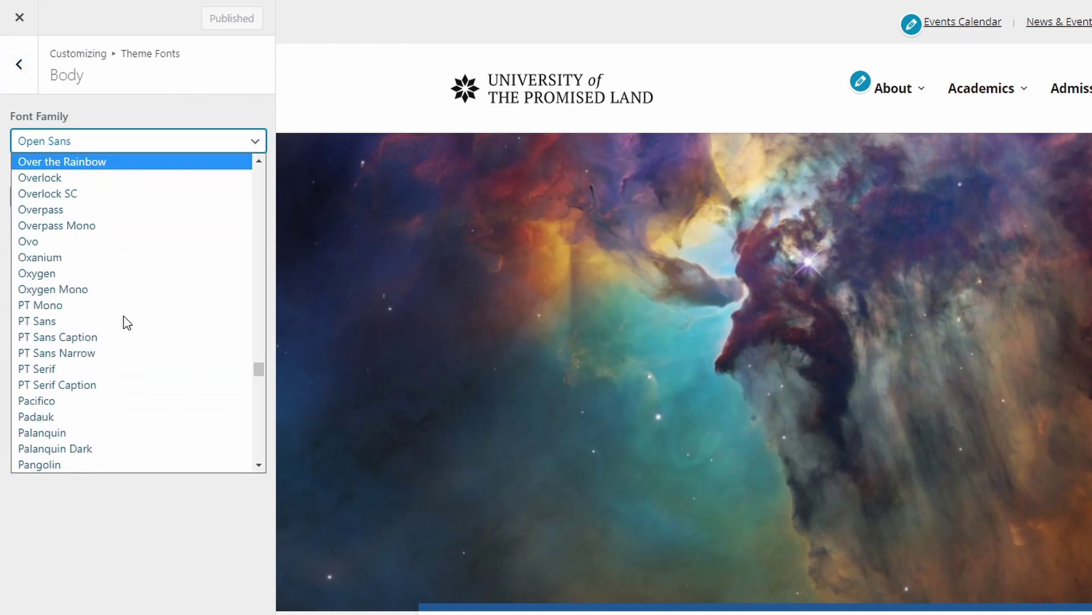
scroll(126, 322, "up", 15)
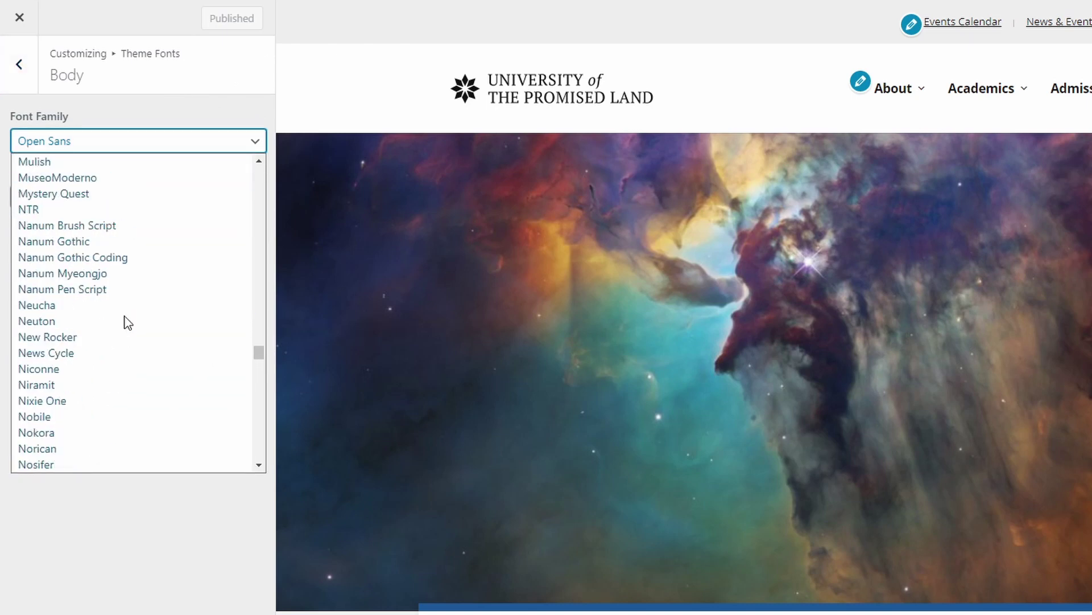
scroll(127, 322, "down", 3)
scroll(122, 320, "down", 3)
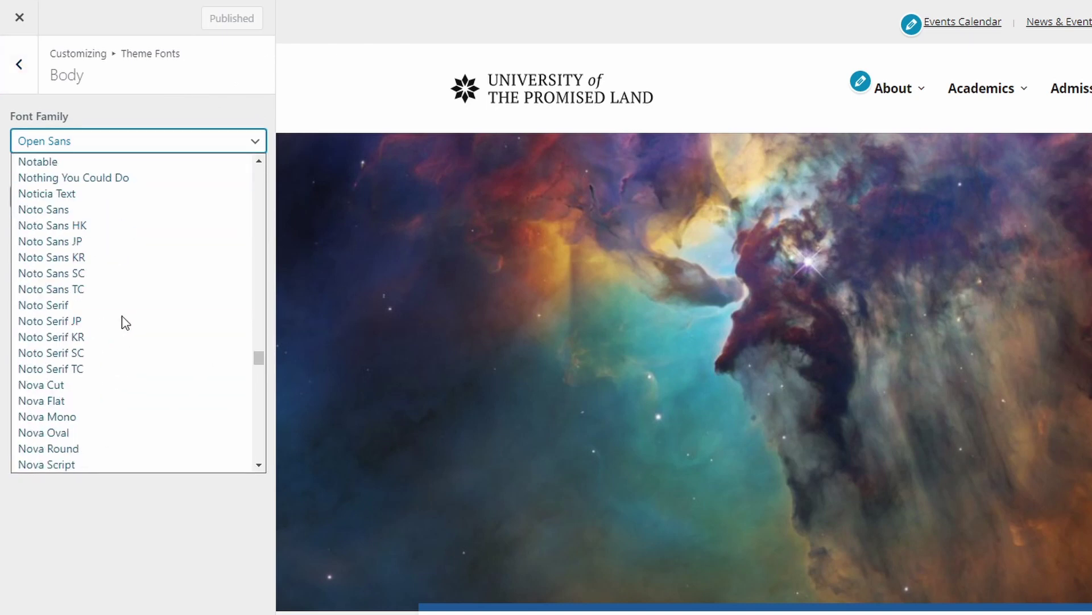
left_click(86, 306)
scroll(696, 363, "down", 10)
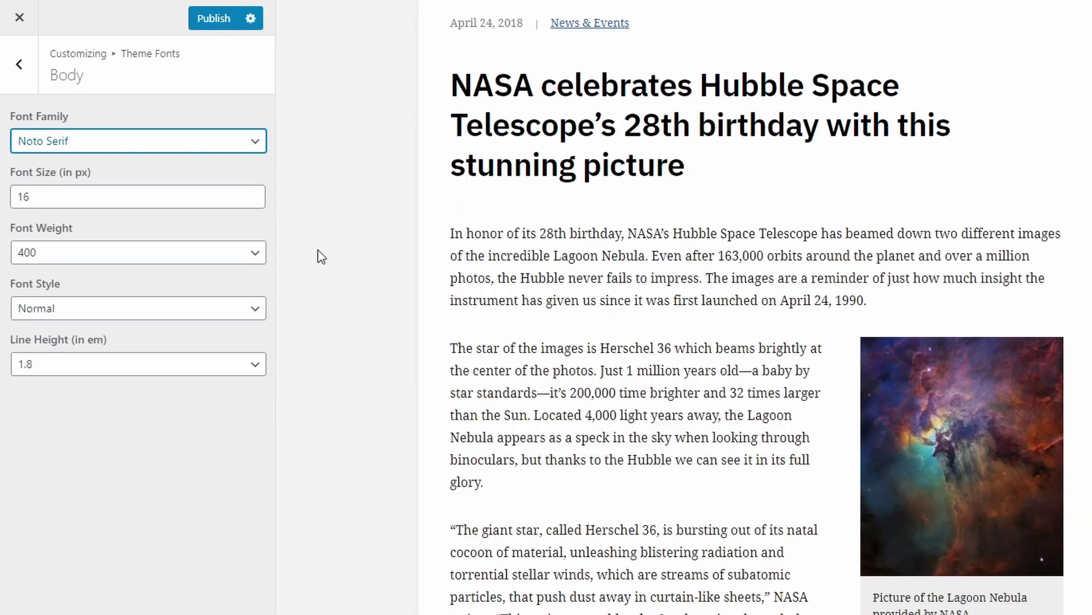
- Set the font family of the Single Post/Page Title to Noto Serif
left_click(21, 80)
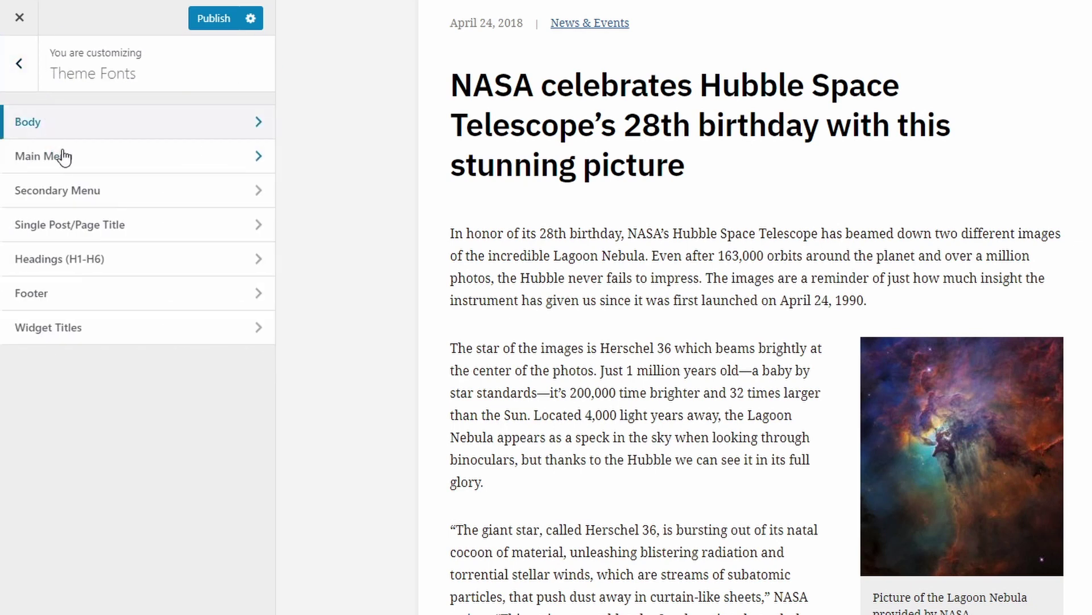
left_click(60, 225)
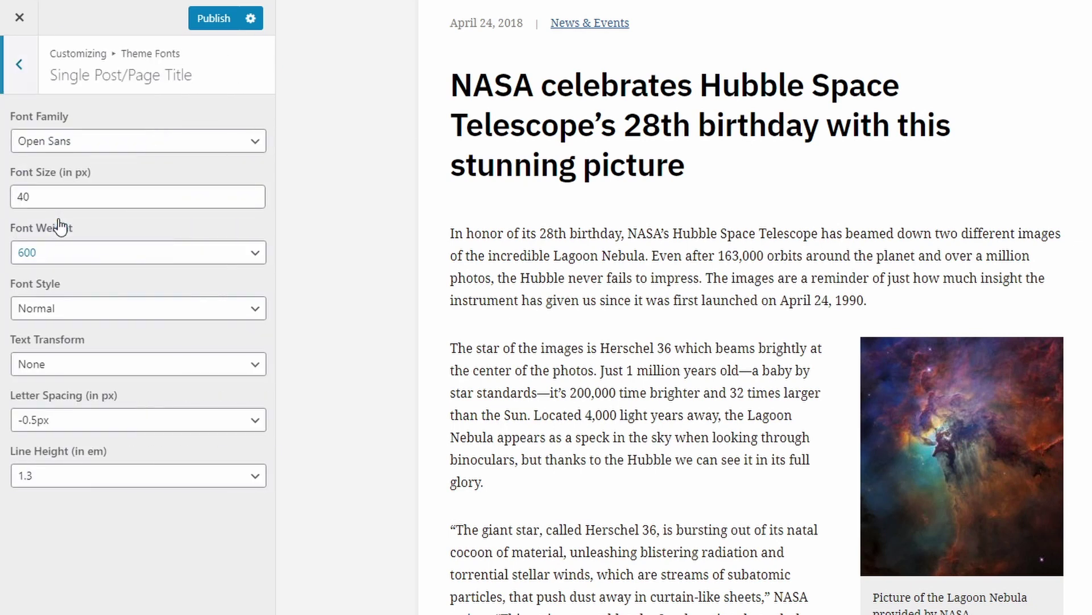
left_click(73, 152)
scroll(88, 250, "up", 4)
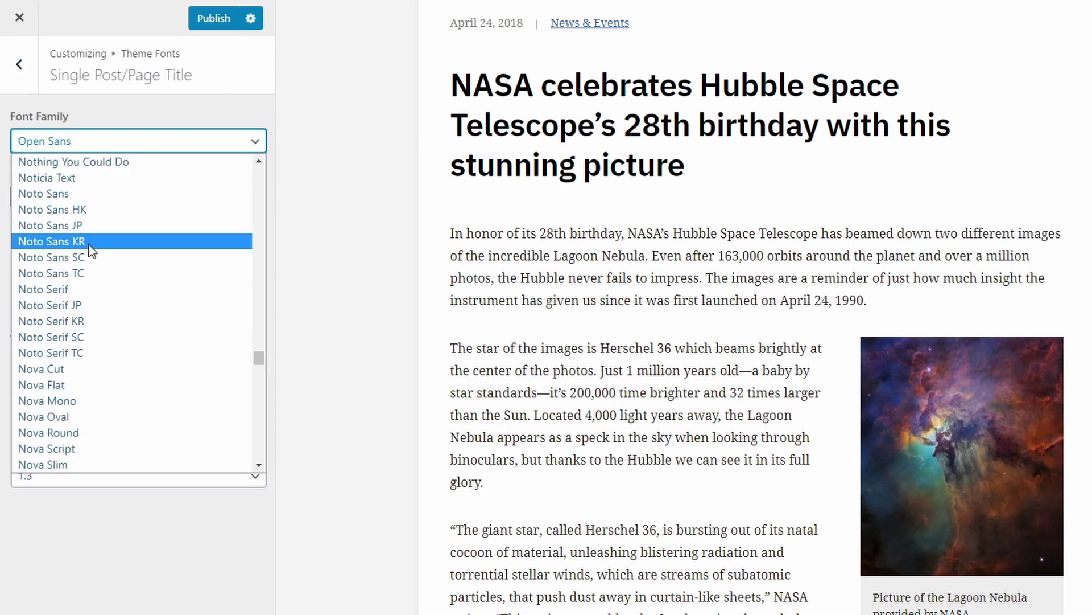
left_click(58, 289)
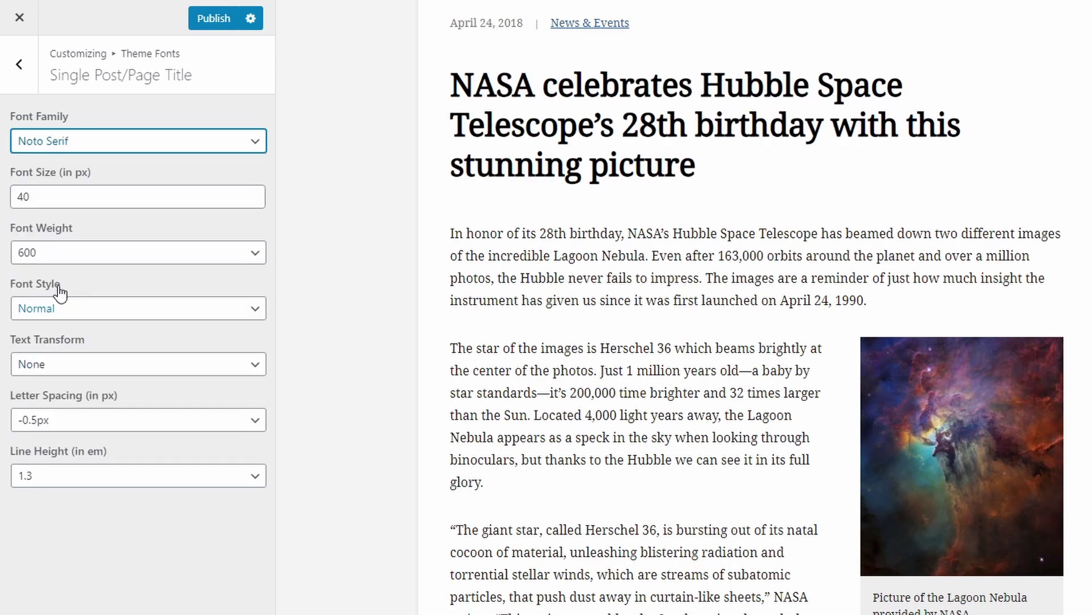
- Set the Main Menu's text transform to Uppercase in the Theme Fonts settings
left_click(27, 90)
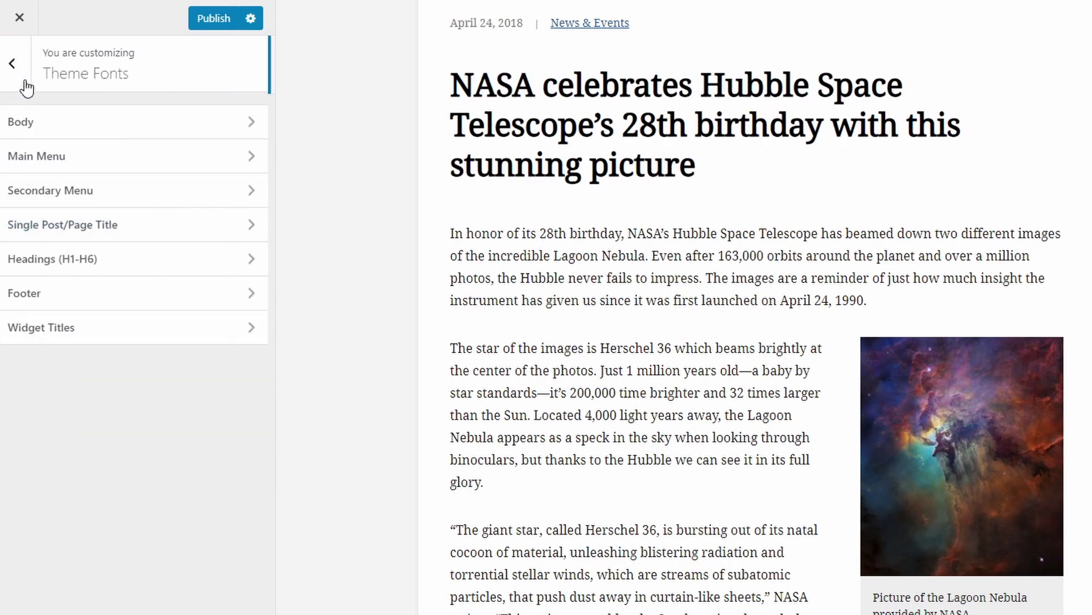
left_click(69, 162)
scroll(743, 321, "up", 10)
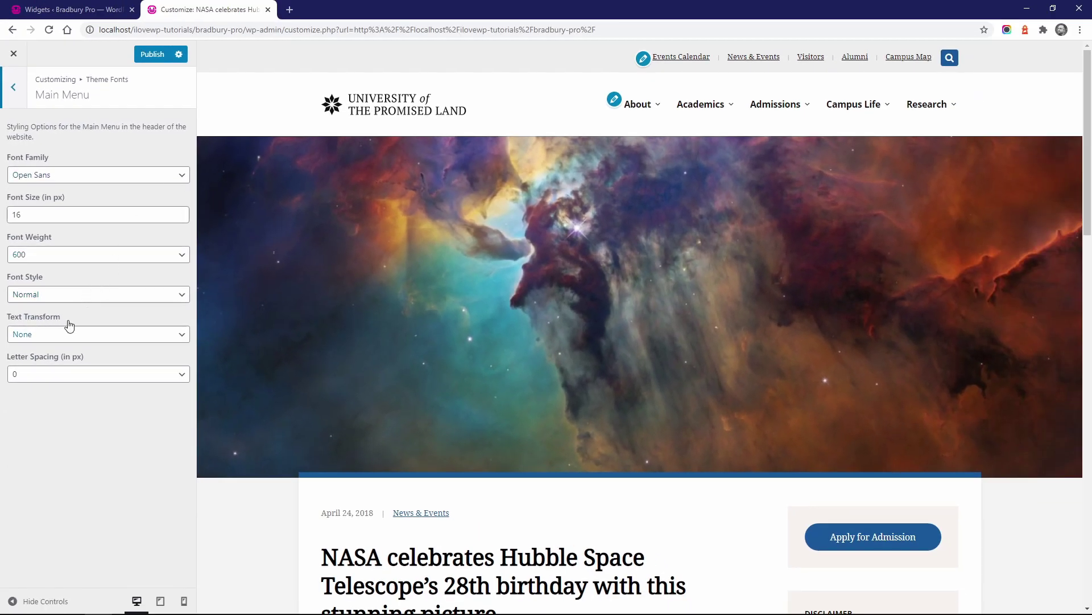
left_click(57, 336)
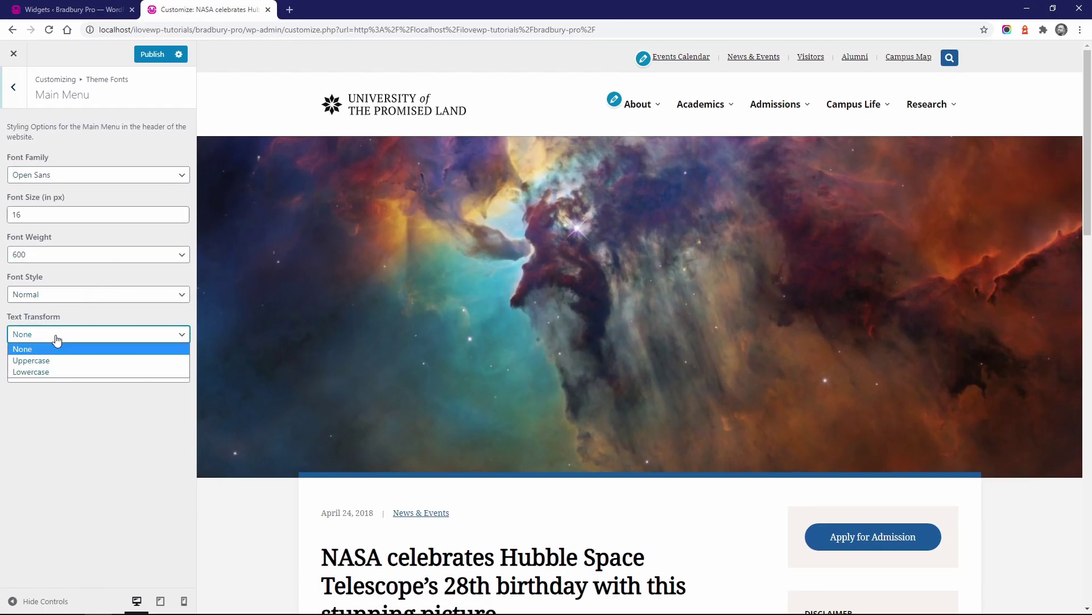
left_click(41, 360)
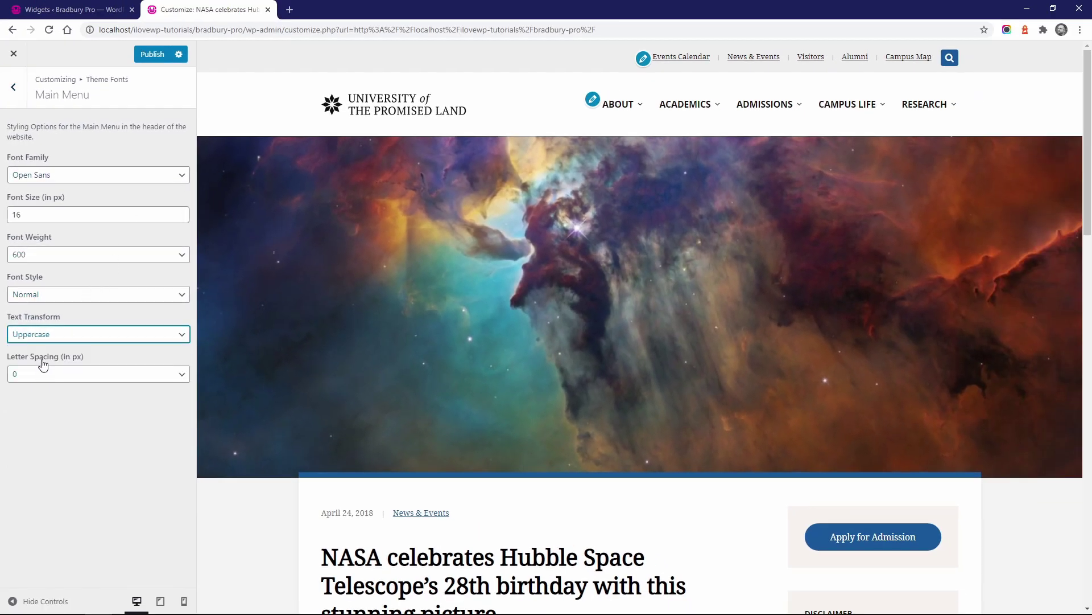
- Set the Main Menu's font size to 15 px and, after trying weight 400, its font weight to 700
left_click(174, 216)
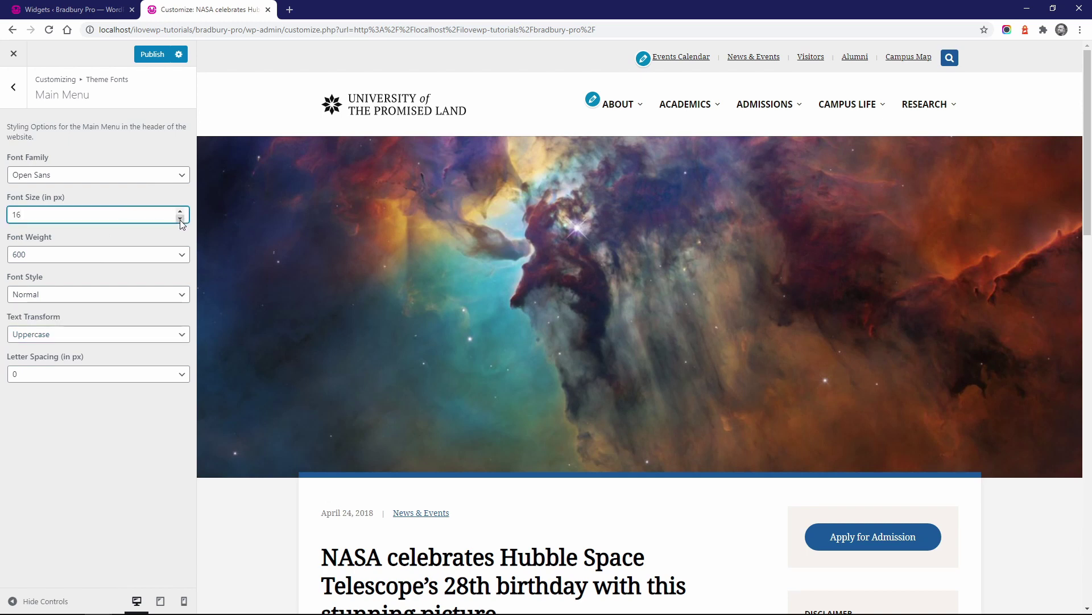
left_click(181, 220)
left_click(78, 258)
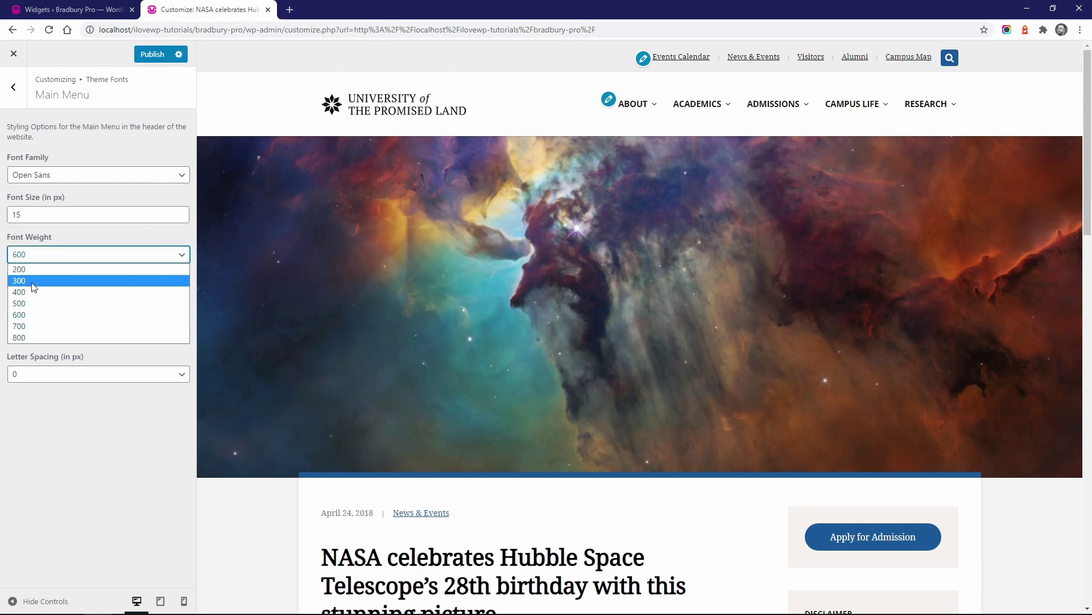
left_click(26, 287)
left_click(48, 253)
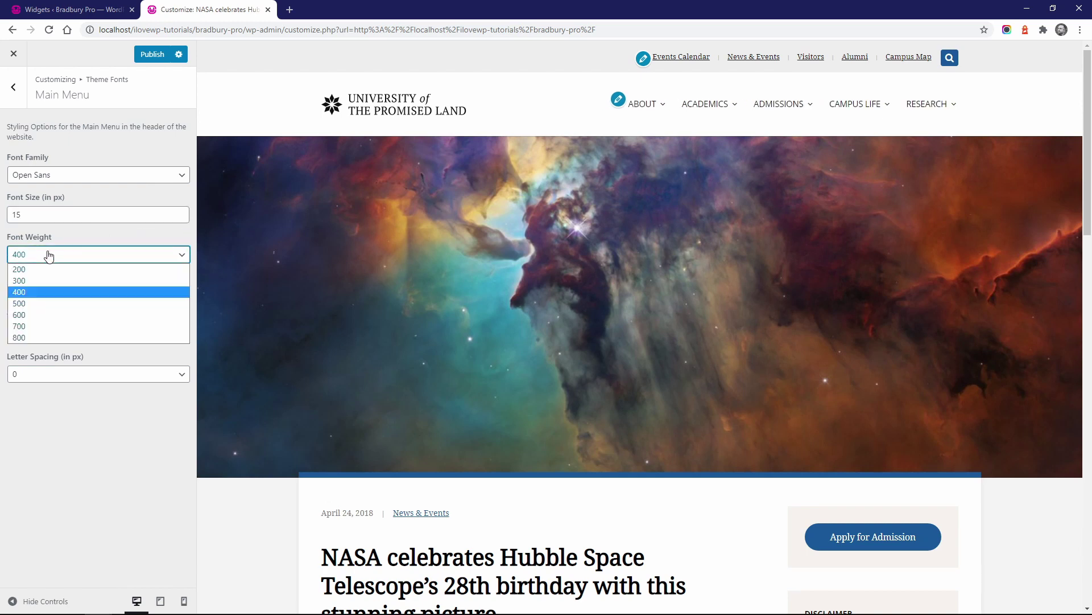
left_click(24, 327)
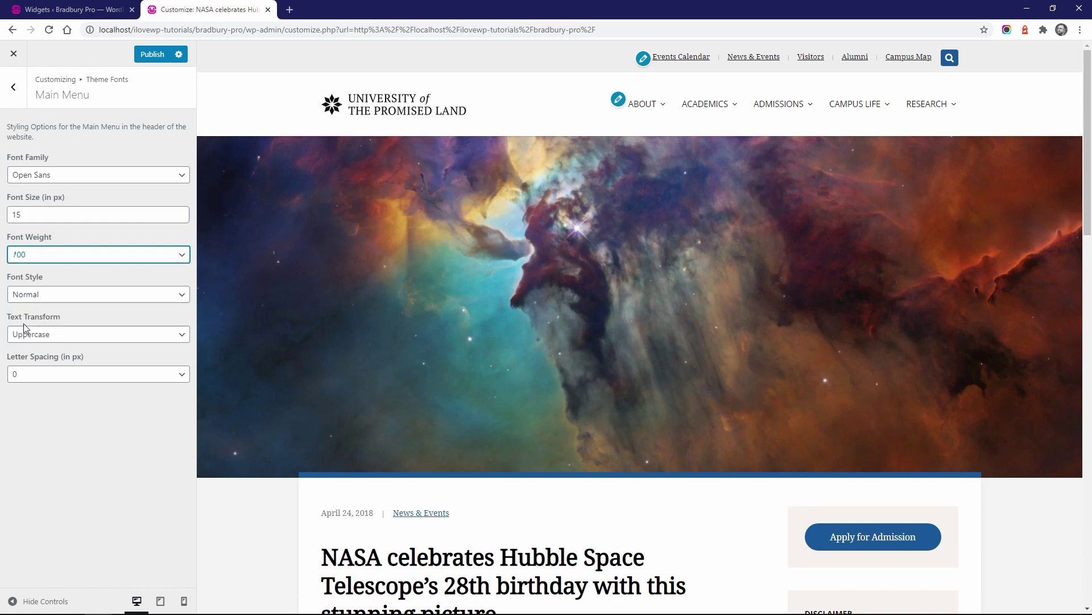
- Set the Main Menu's font to Montserrat at 14 px and publish the font changes
left_click(151, 179)
scroll(112, 245, "up", 10)
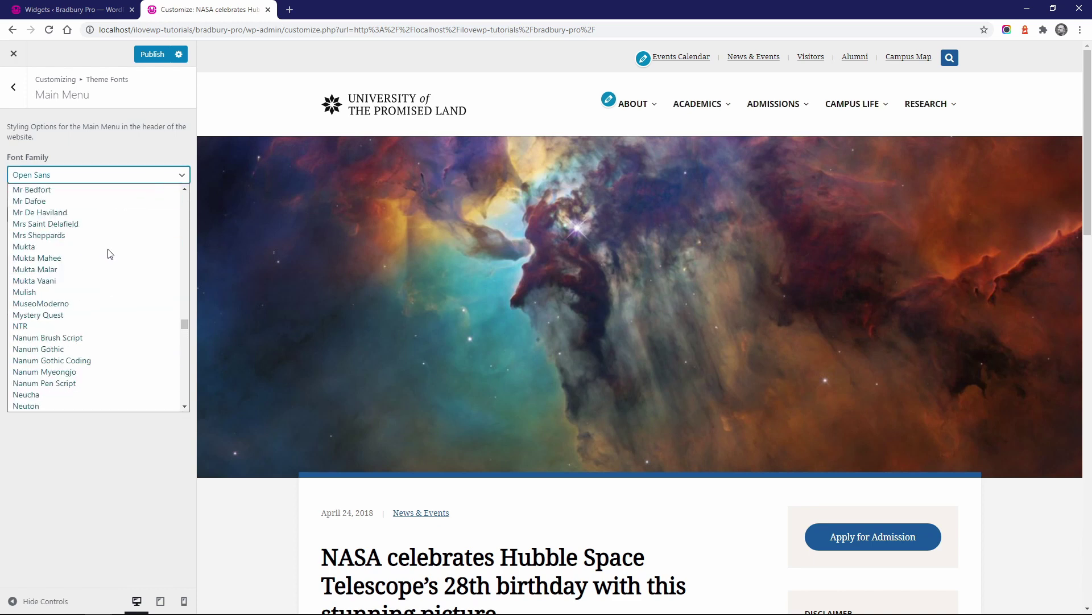
scroll(109, 253, "up", 2)
left_click(70, 222)
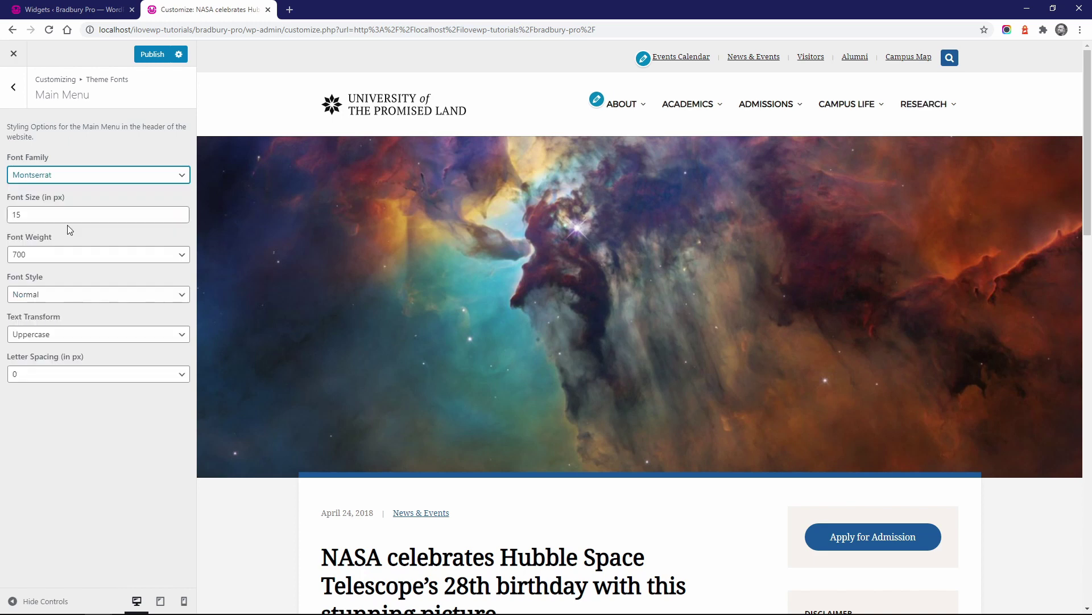
left_click(180, 219)
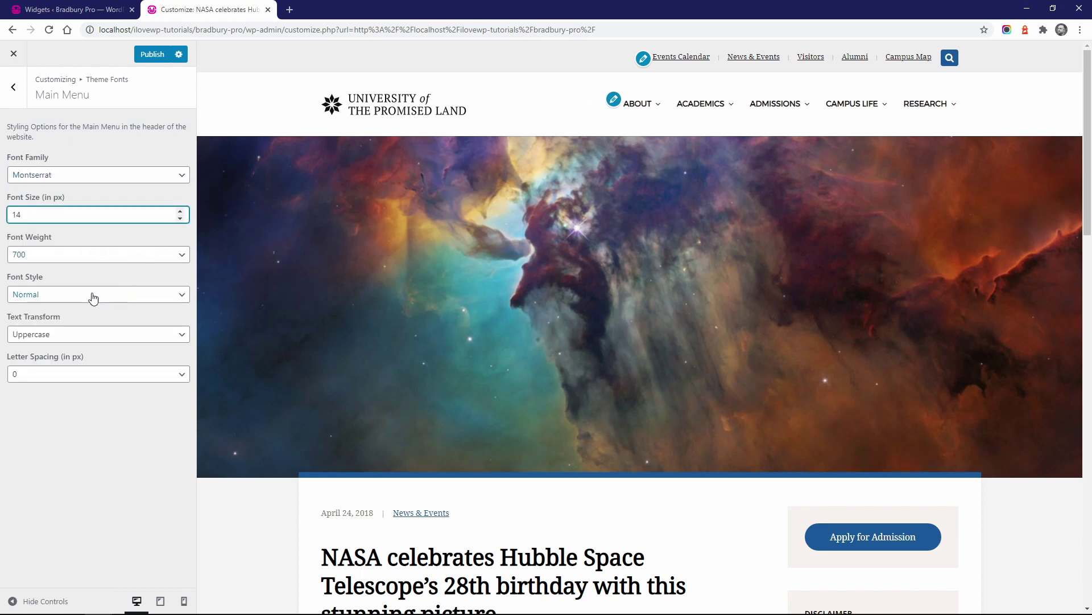
left_click(145, 57)
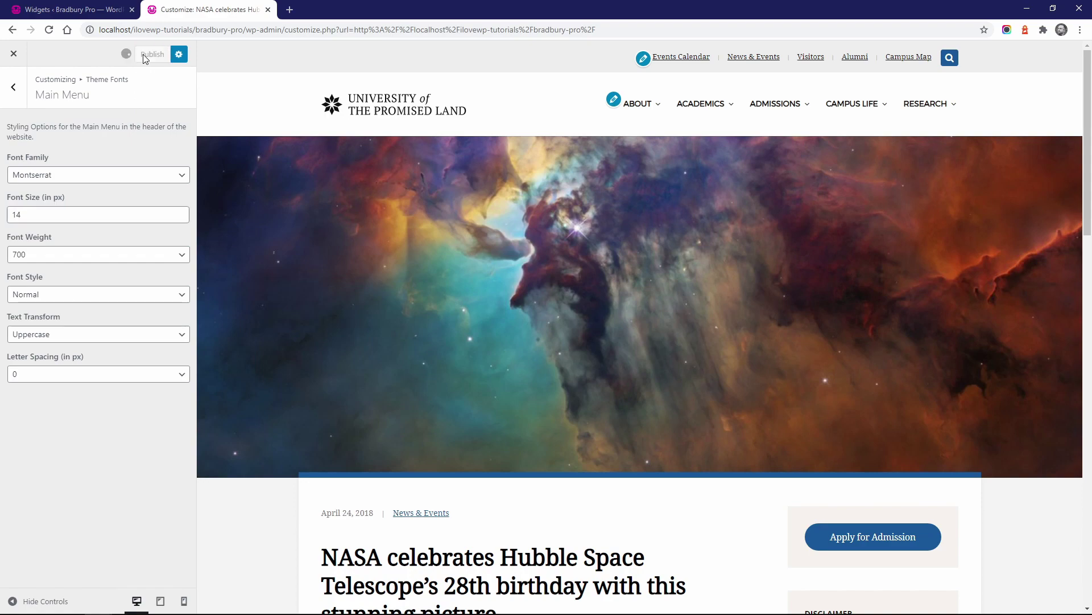
- Leave the customizer and examine the new fonts in the live homepage's menus, slideshow and City News section
left_click(14, 54)
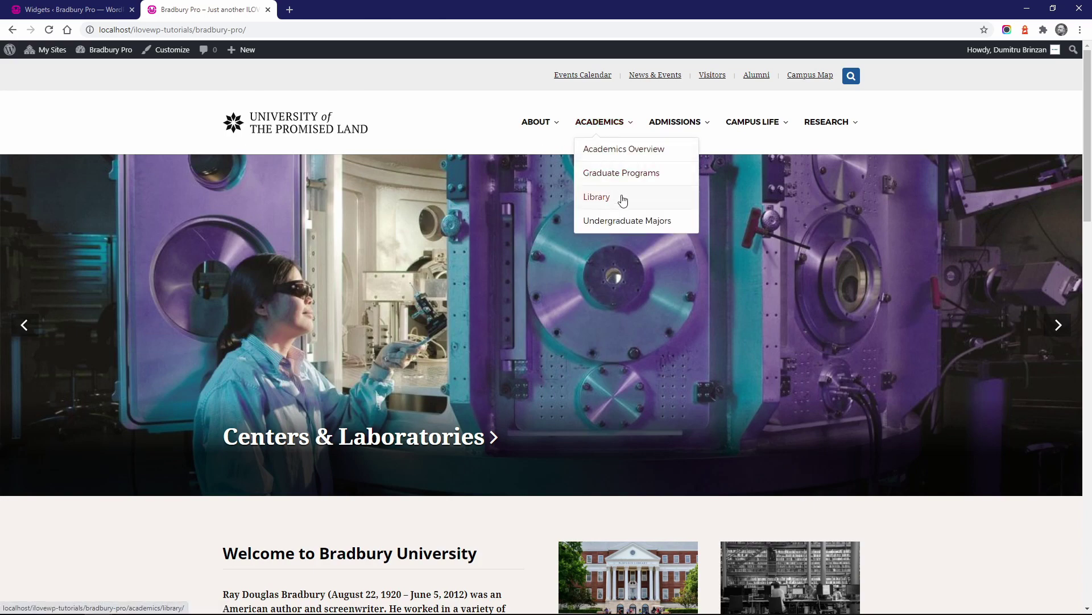
mouse_move(676, 127)
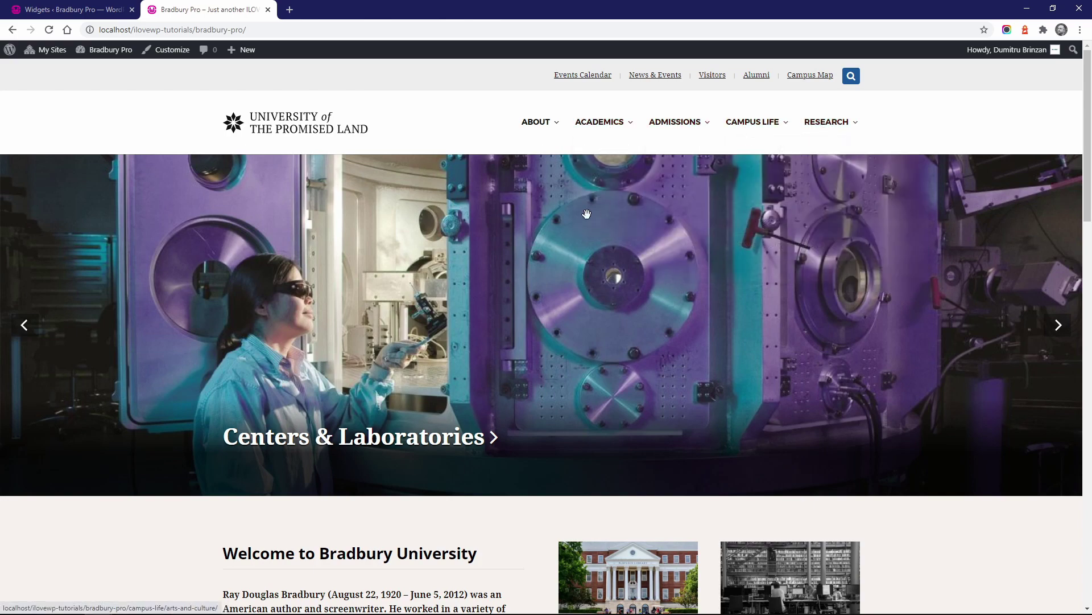
scroll(501, 267, "down", 1)
scroll(501, 266, "down", 4)
scroll(338, 319, "down", 6)
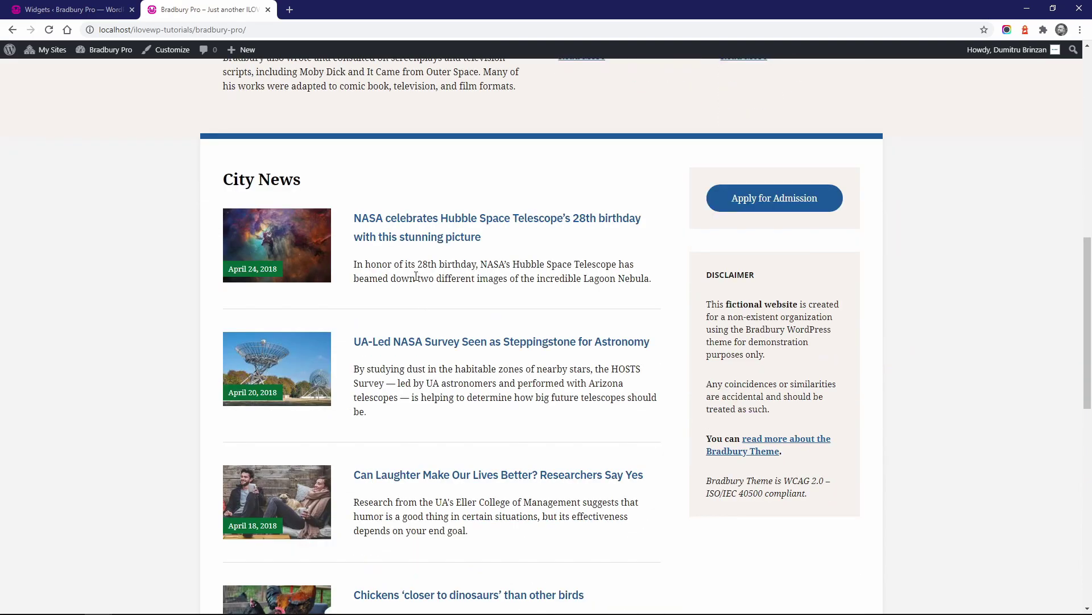
scroll(403, 282, "up", 11)
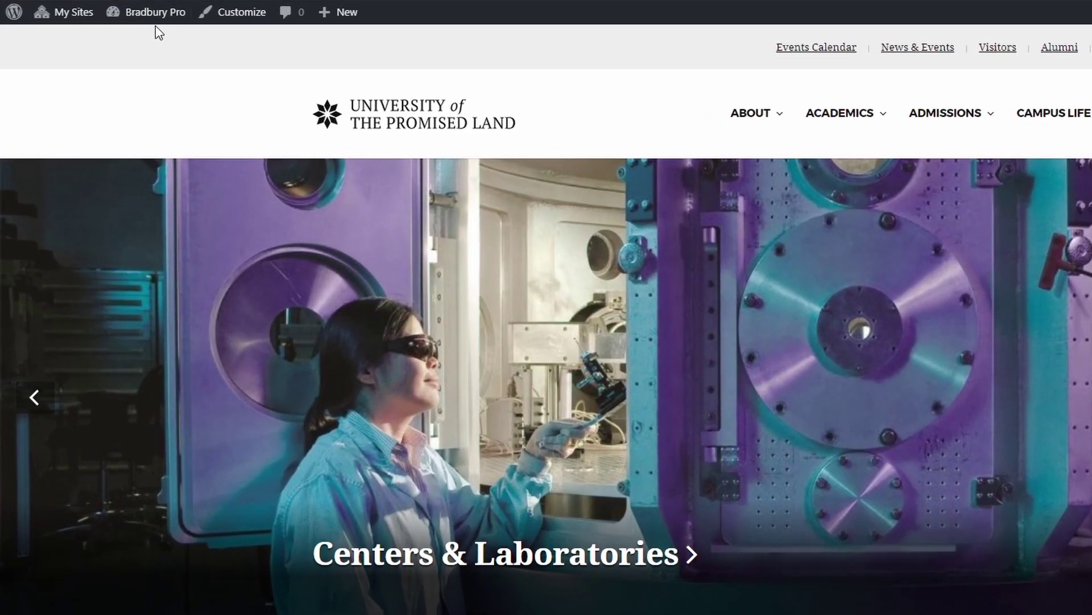
- Open the theme's Import Demo Content page from the dashboard and review the server requirements and available demos
mouse_move(145, 26)
left_click(142, 46)
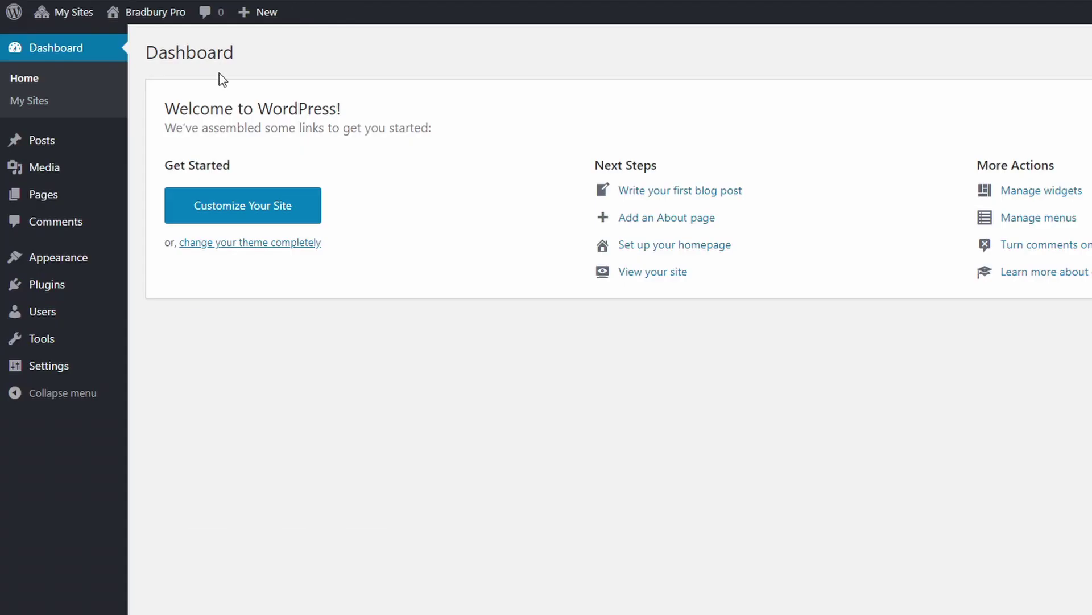
mouse_move(92, 262)
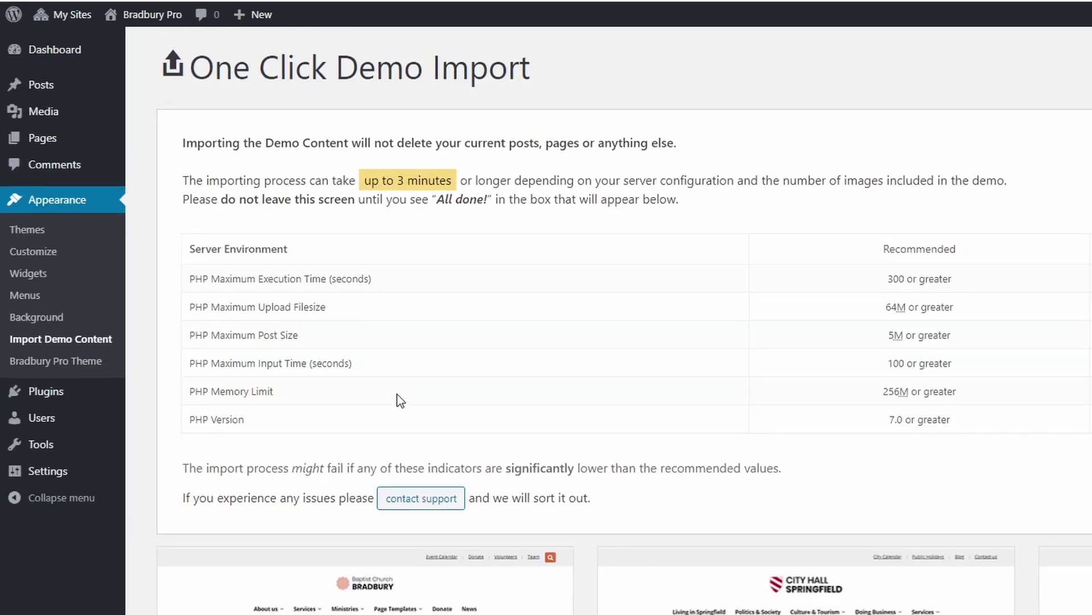
scroll(421, 286, "down", 5)
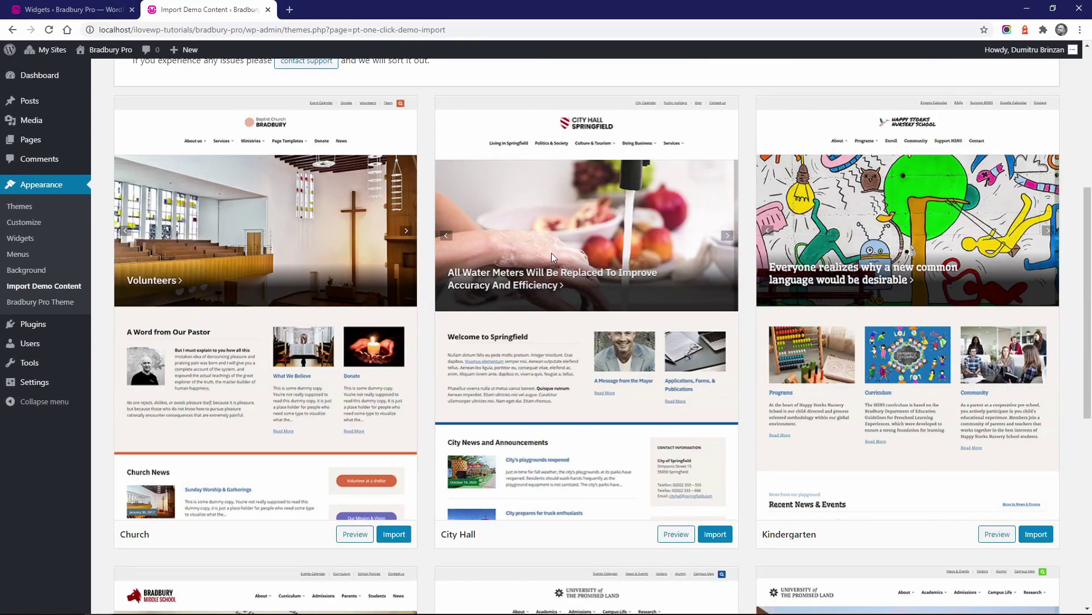
scroll(551, 367, "down", 1)
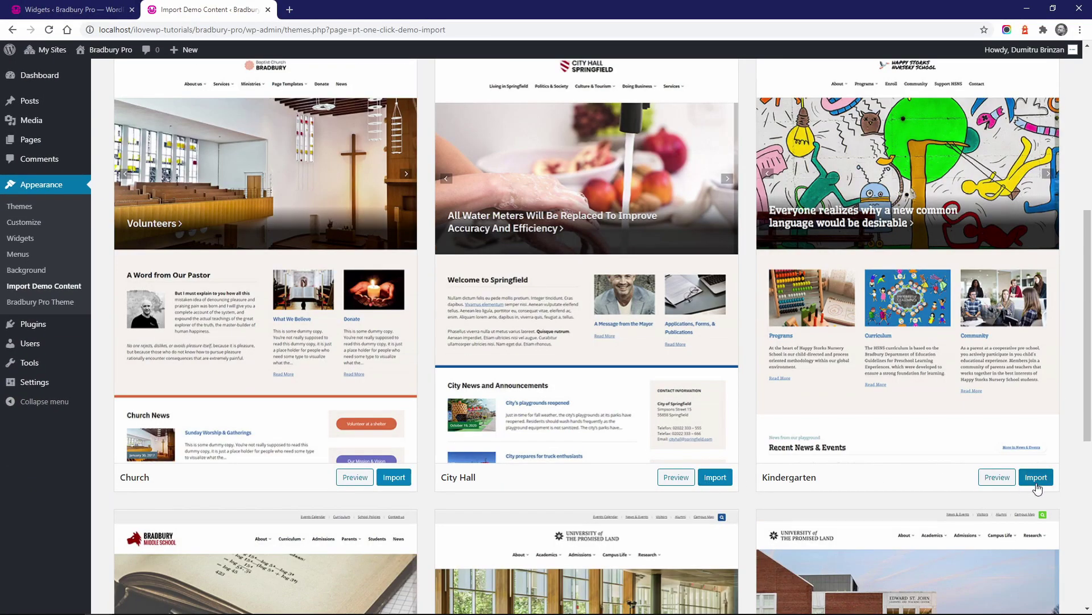
scroll(768, 440, "down", 7)
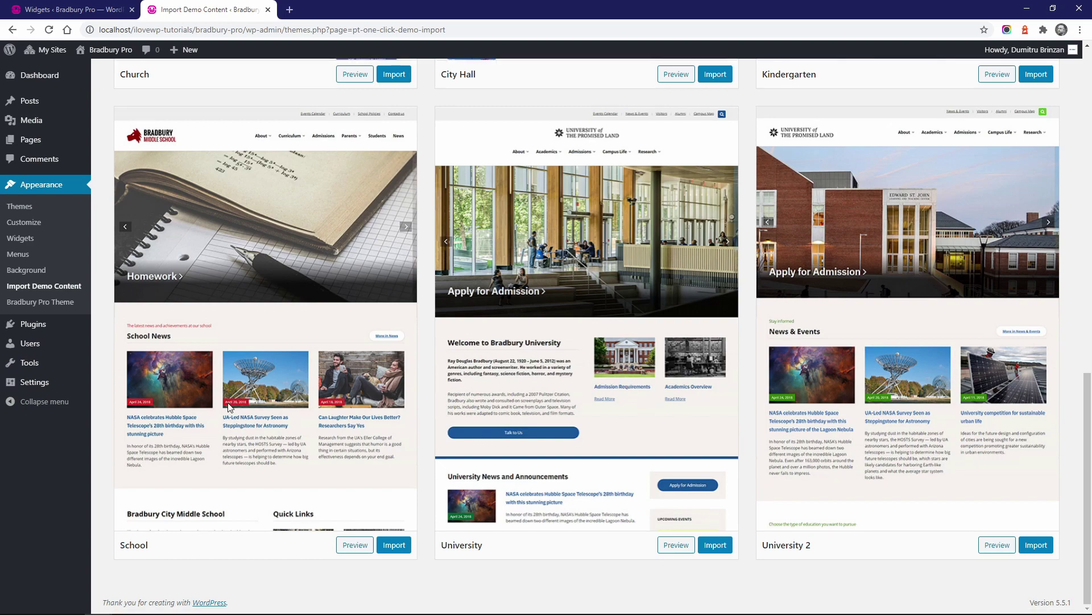
scroll(228, 406, "up", 13)
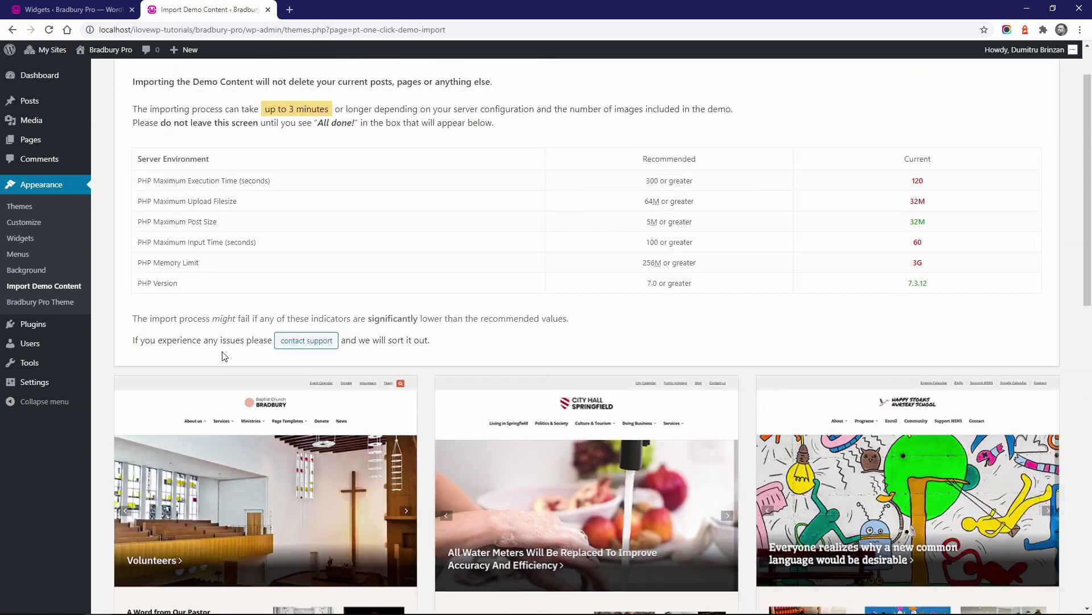
scroll(225, 356, "up", 1)
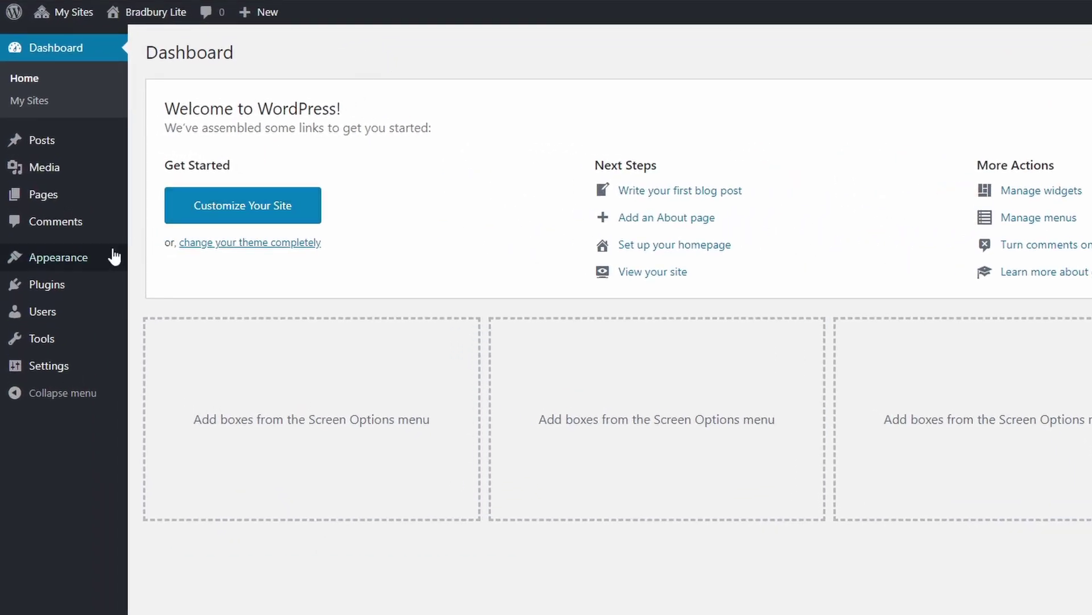
- Open the Bradbury Lite Theme page from the dashboard and review its documentation, support and video tutorial sections and the Lite versus PRO feature comparison
mouse_move(101, 255)
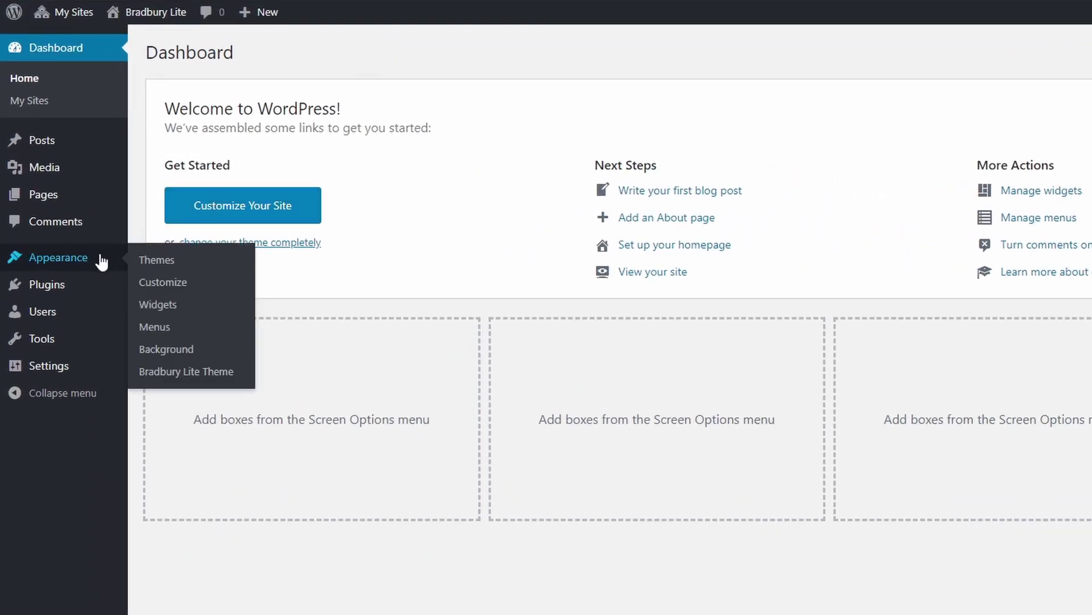
left_click(199, 377)
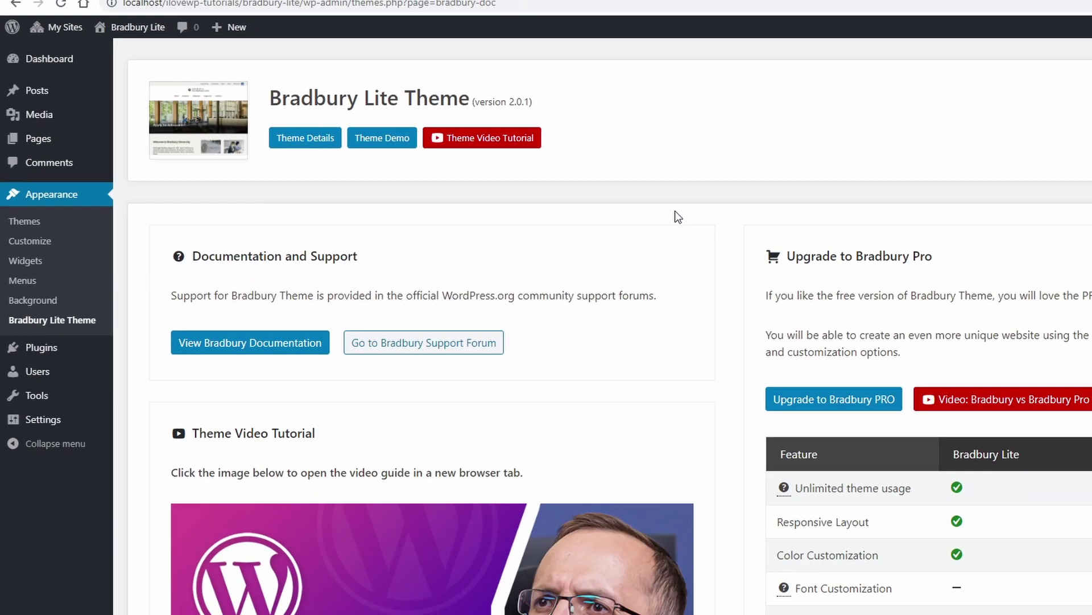
scroll(571, 196, "down", 2)
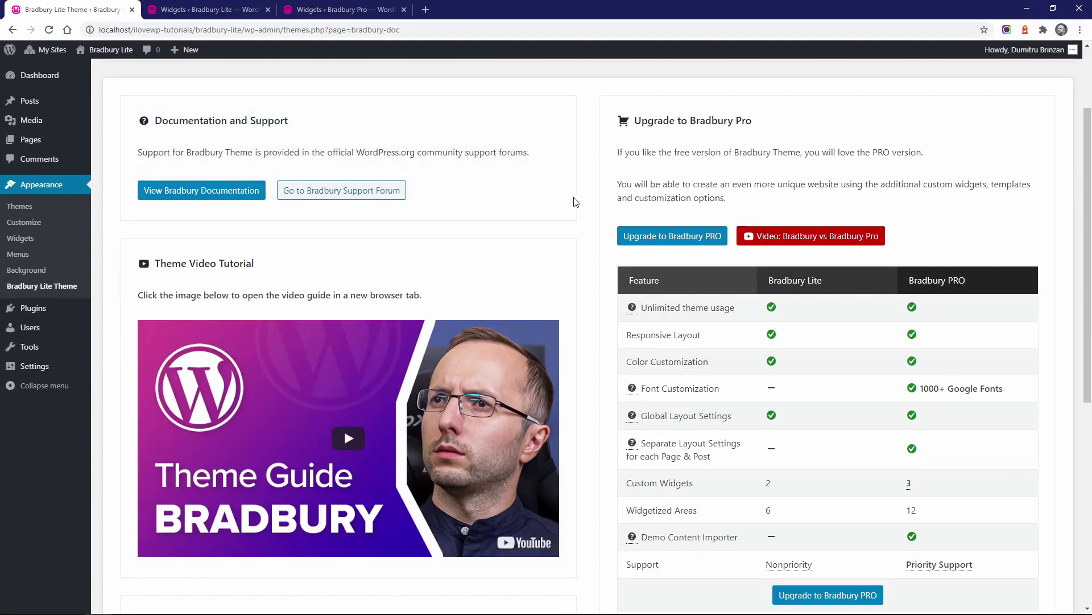
scroll(585, 264, "down", 7)
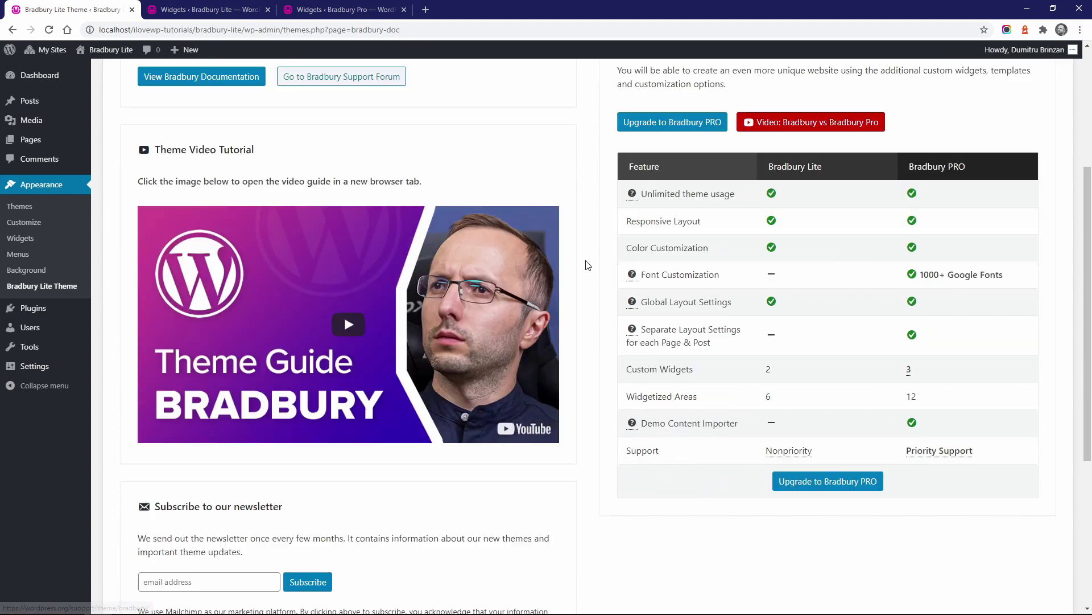
scroll(587, 270, "up", 10)
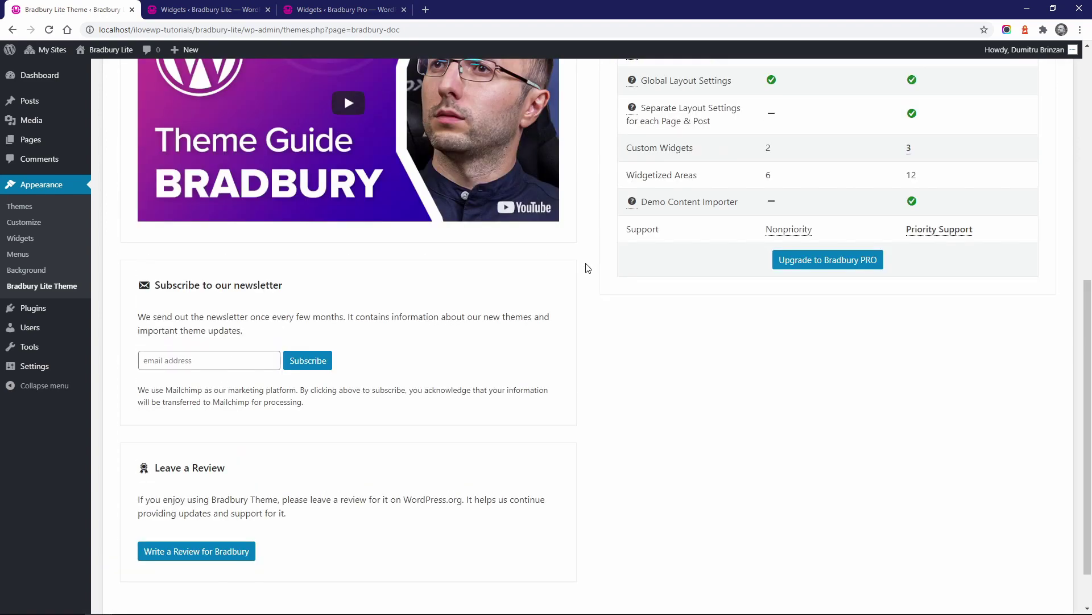